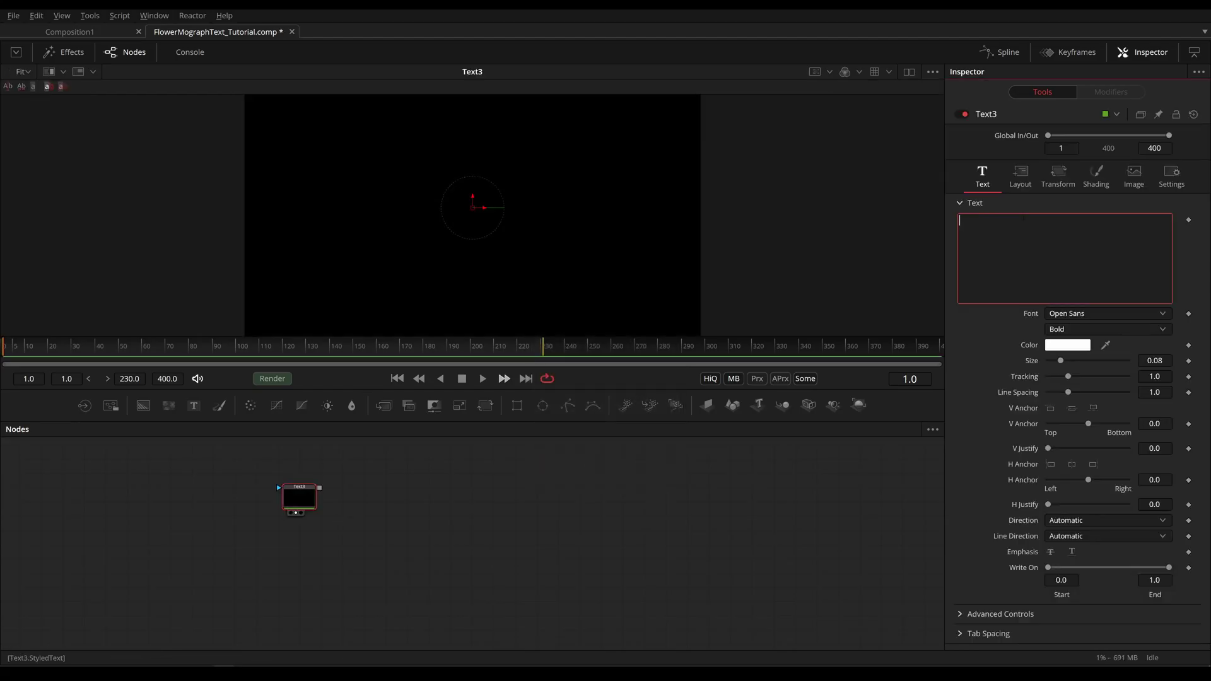
Set the text node to read "Ancient Sands" in Rock Salt at size 0.2, and reposition its node lower in the graph.
{"action": "type", "text": "Ancient Sands"}
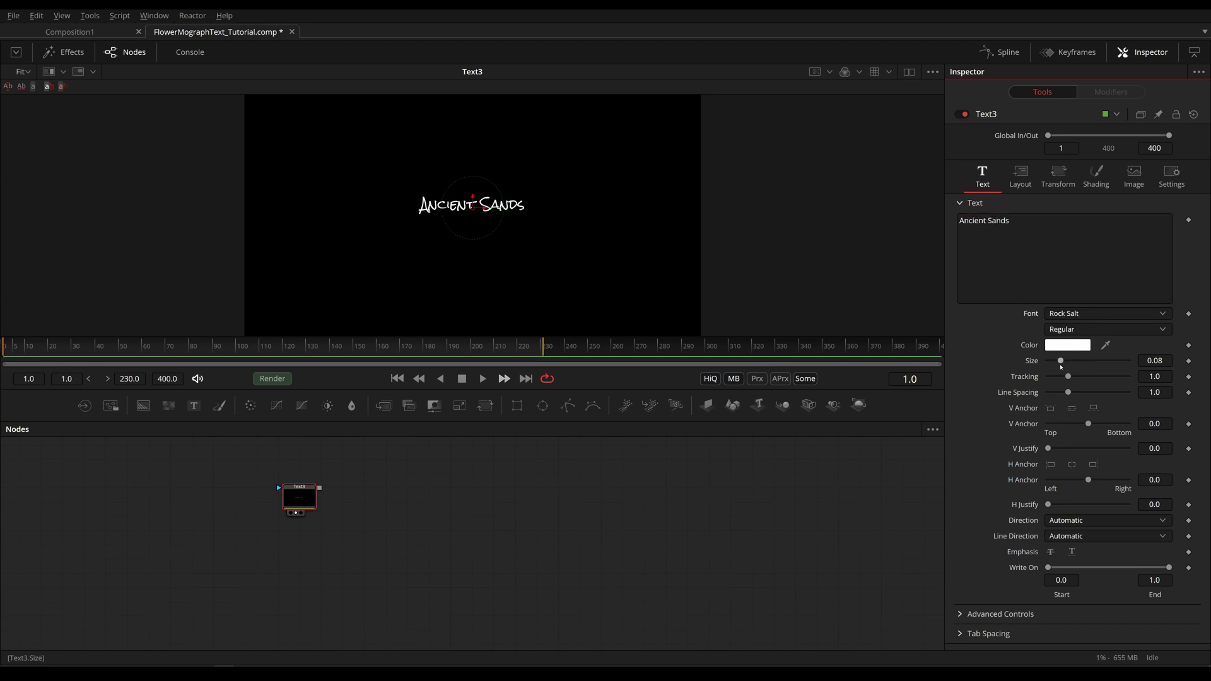
{"action": "left_click", "coordinate": [1162, 360]}
{"action": "type", "text": "0.2"}
{"action": "key", "text": "Return"}
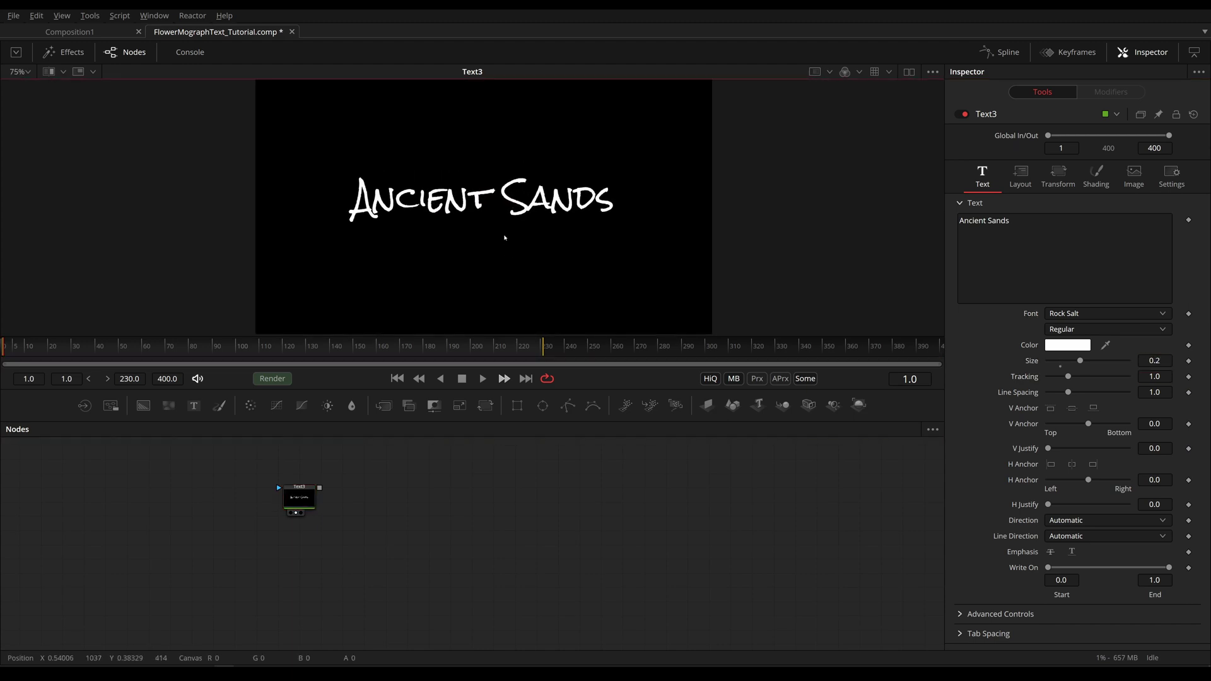
{"action": "left_click_drag", "start_coordinate": [299, 498], "coordinate": [274, 554]}
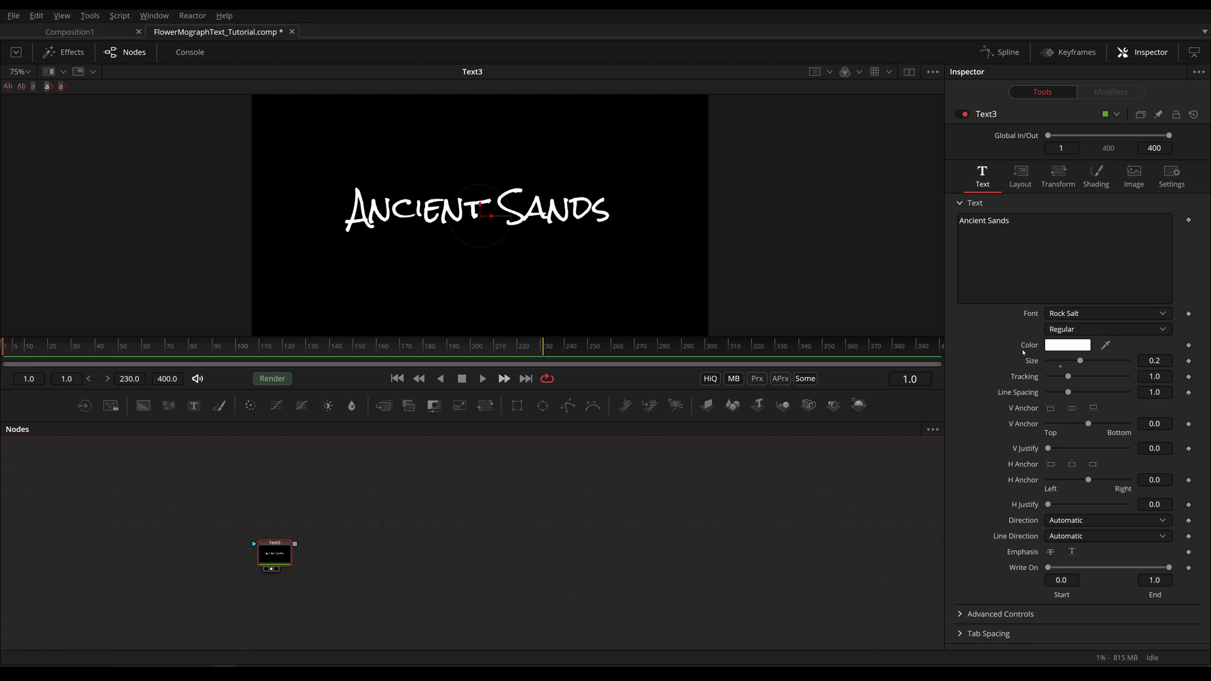
Add a Background node above the text node and show it in the viewer.
{"action": "key", "text": "shift+space"}
{"action": "type", "text": "back"}
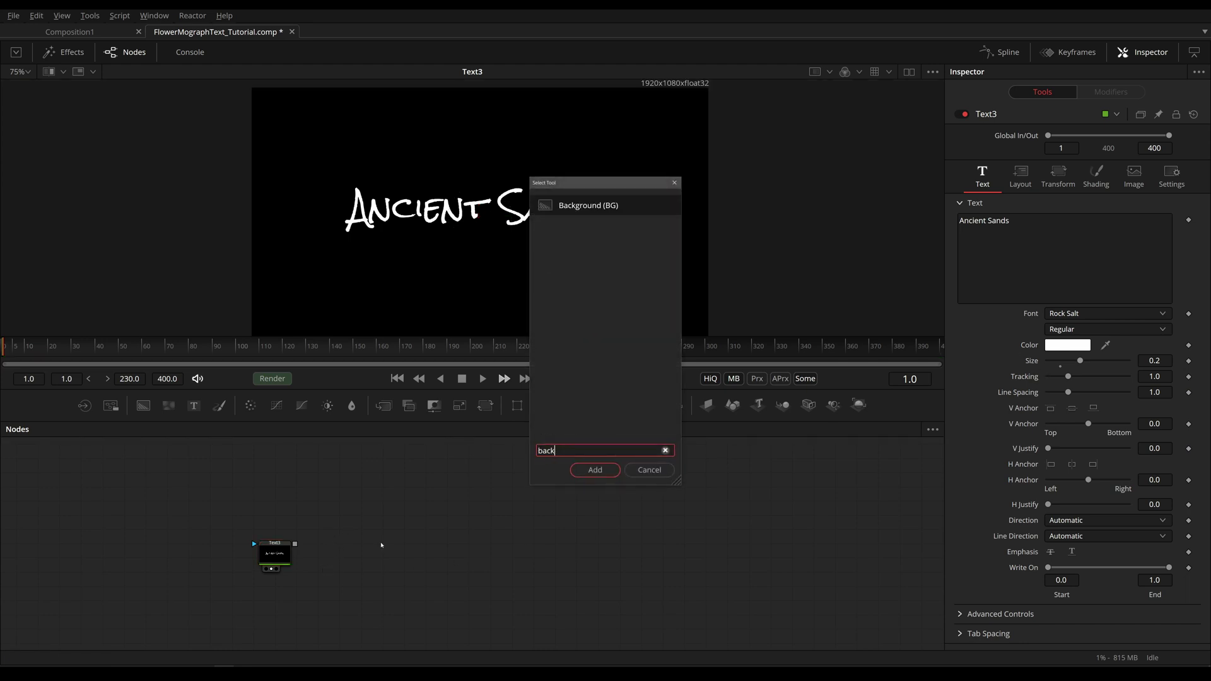
{"action": "key", "text": "Return"}
{"action": "key", "text": "1"}
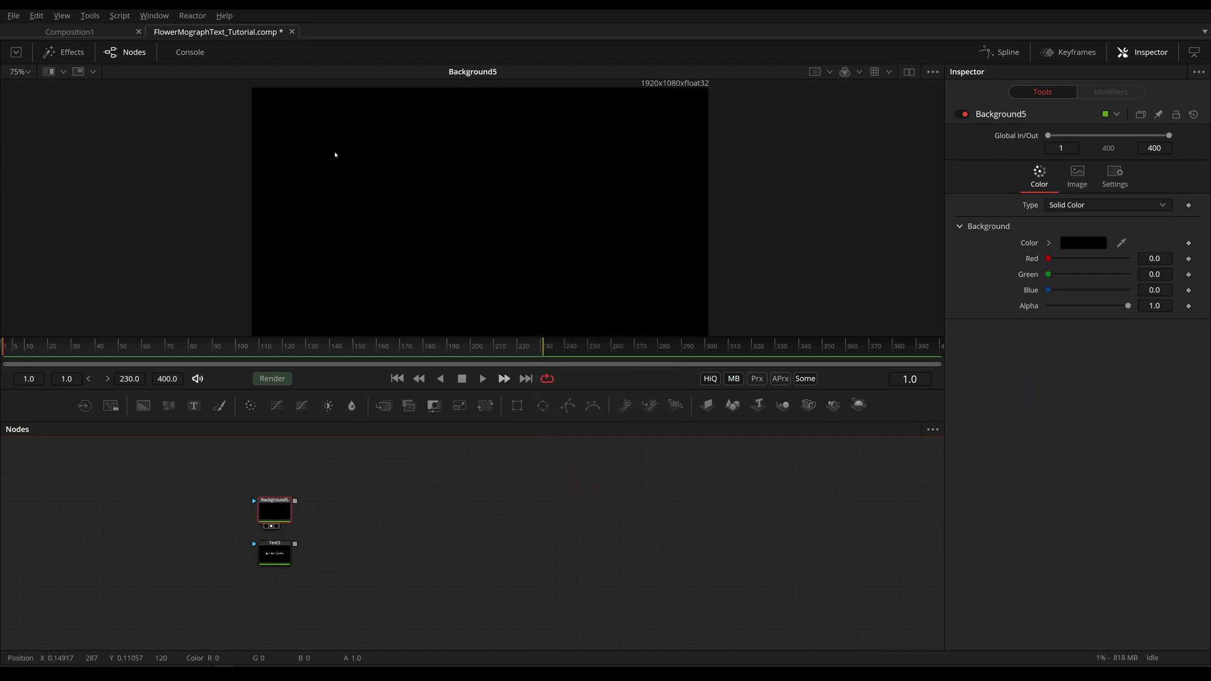
Change the background to a linear gradient running vertically from black at the bottom to white at the top.
{"action": "left_click", "coordinate": [1097, 204]}
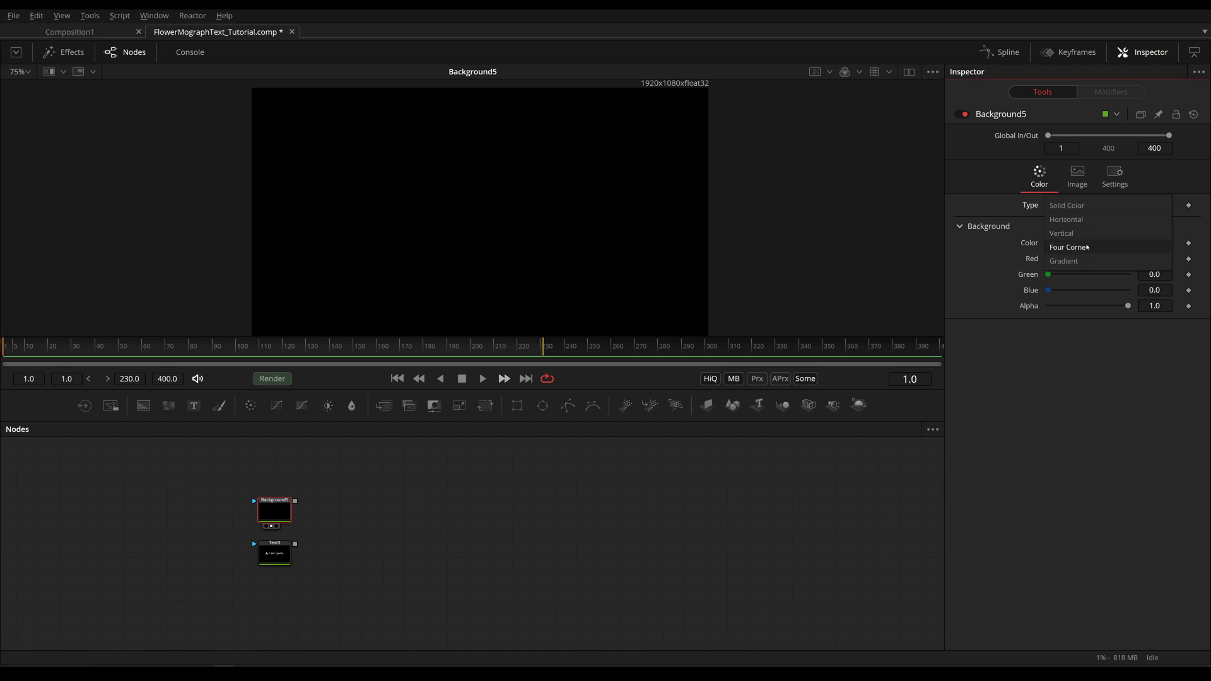
{"action": "left_click", "coordinate": [1082, 262]}
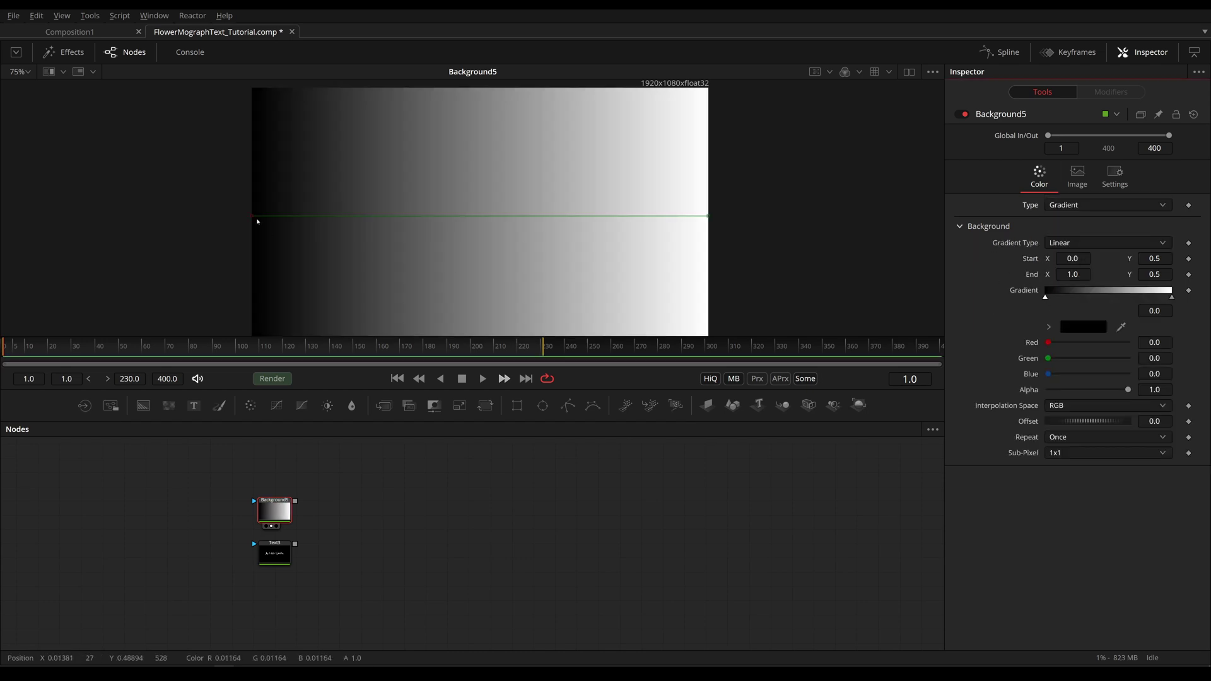
{"action": "left_click_drag", "start_coordinate": [252, 216], "coordinate": [478, 330]}
{"action": "left_click_drag", "start_coordinate": [708, 216], "coordinate": [479, 187]}
{"action": "left_click_drag", "start_coordinate": [479, 330], "coordinate": [480, 293]}
Mask the gradient background with the text through a Matte Control set to Combine Alpha with Post Multiply Image enabled.
{"action": "left_click", "coordinate": [287, 543]}
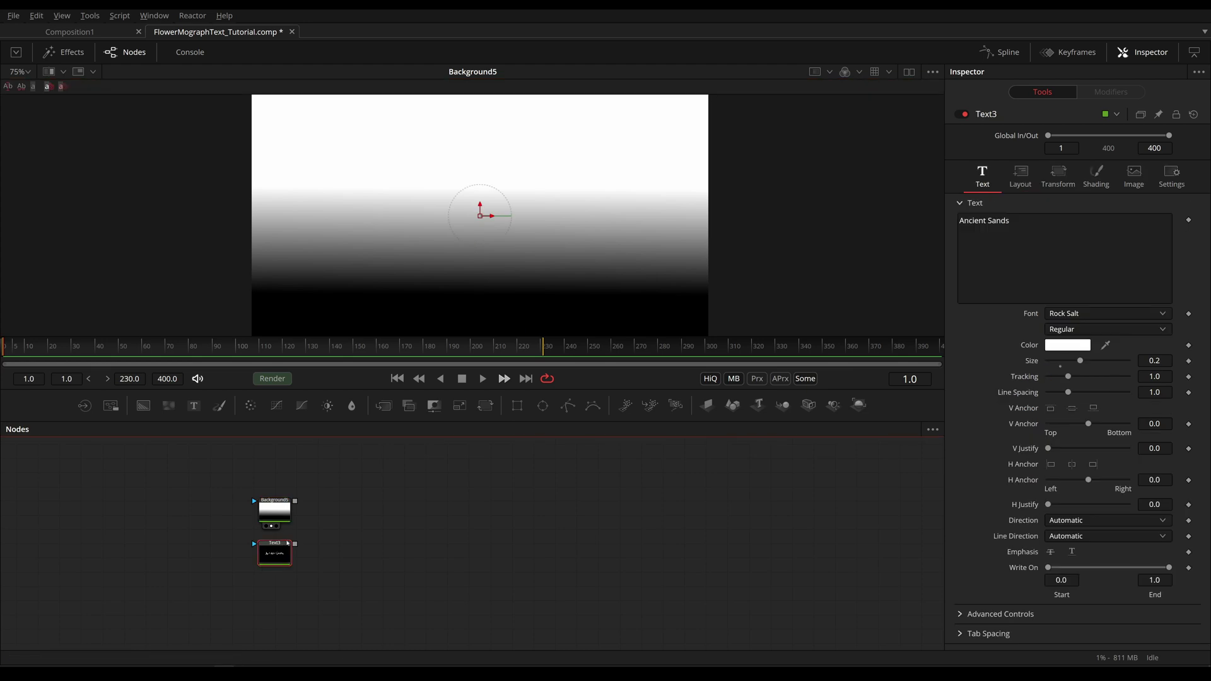
{"action": "left_click", "coordinate": [281, 498]}
{"action": "key", "text": "shift+space"}
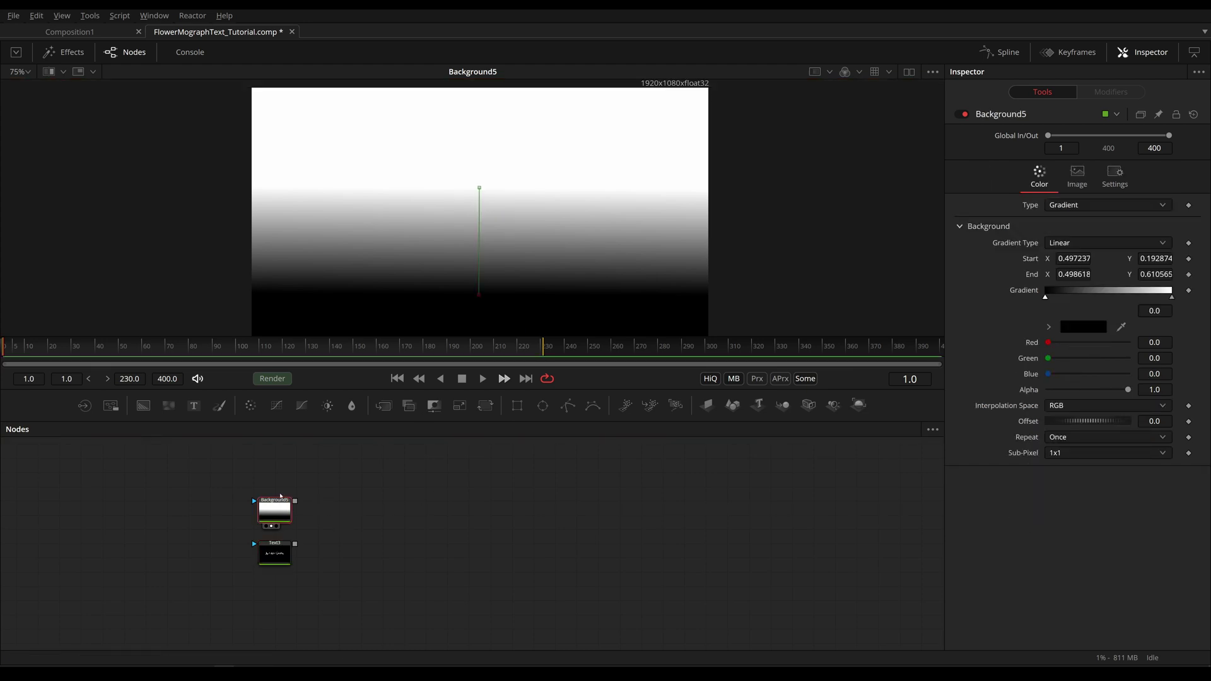
{"action": "type", "text": "matte"}
{"action": "key", "text": "Return"}
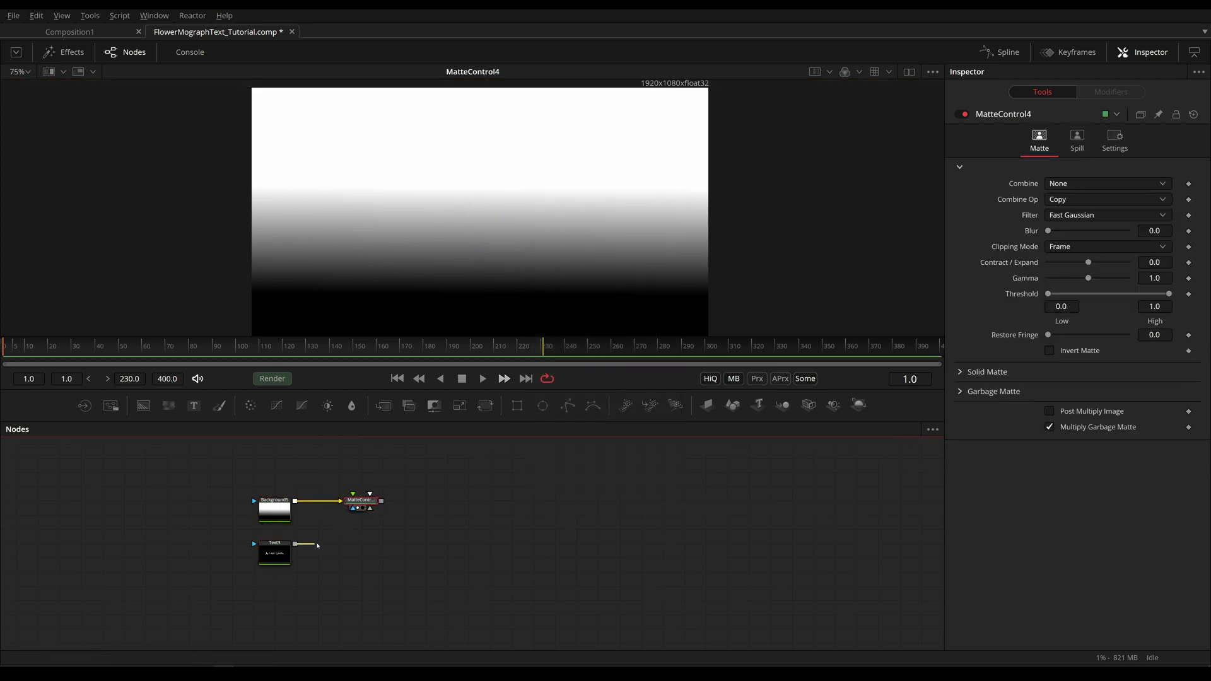
{"action": "left_click_drag", "start_coordinate": [295, 543], "coordinate": [358, 508]}
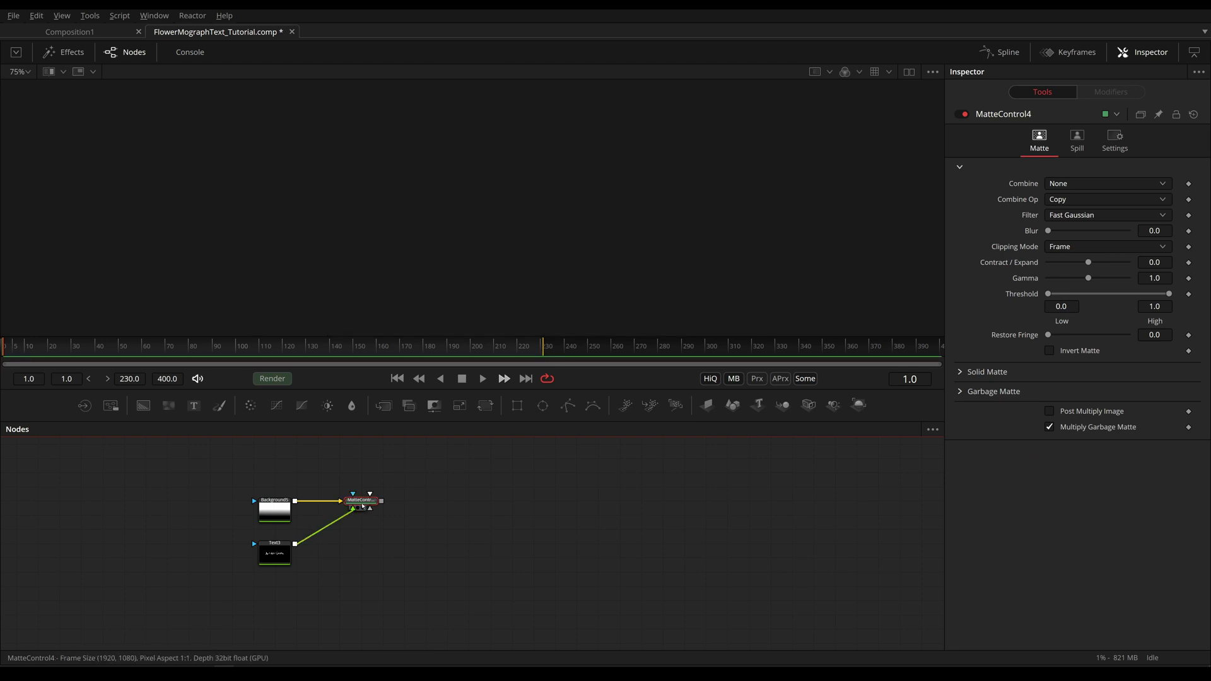
{"action": "left_click", "coordinate": [1086, 185]}
{"action": "left_click", "coordinate": [1074, 240]}
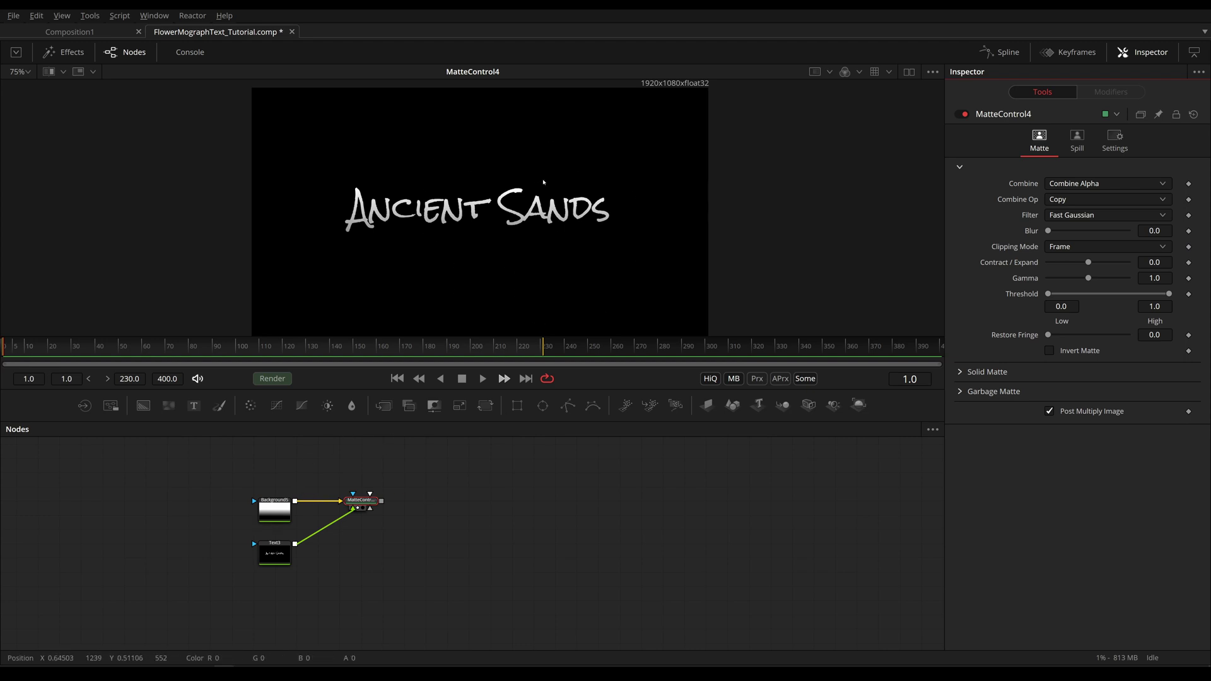
Tighten the gradient to the text height, about Y 0.40 to 0.60, and recolor it dark gold with a bright yellow middle.
{"action": "left_click", "coordinate": [274, 511]}
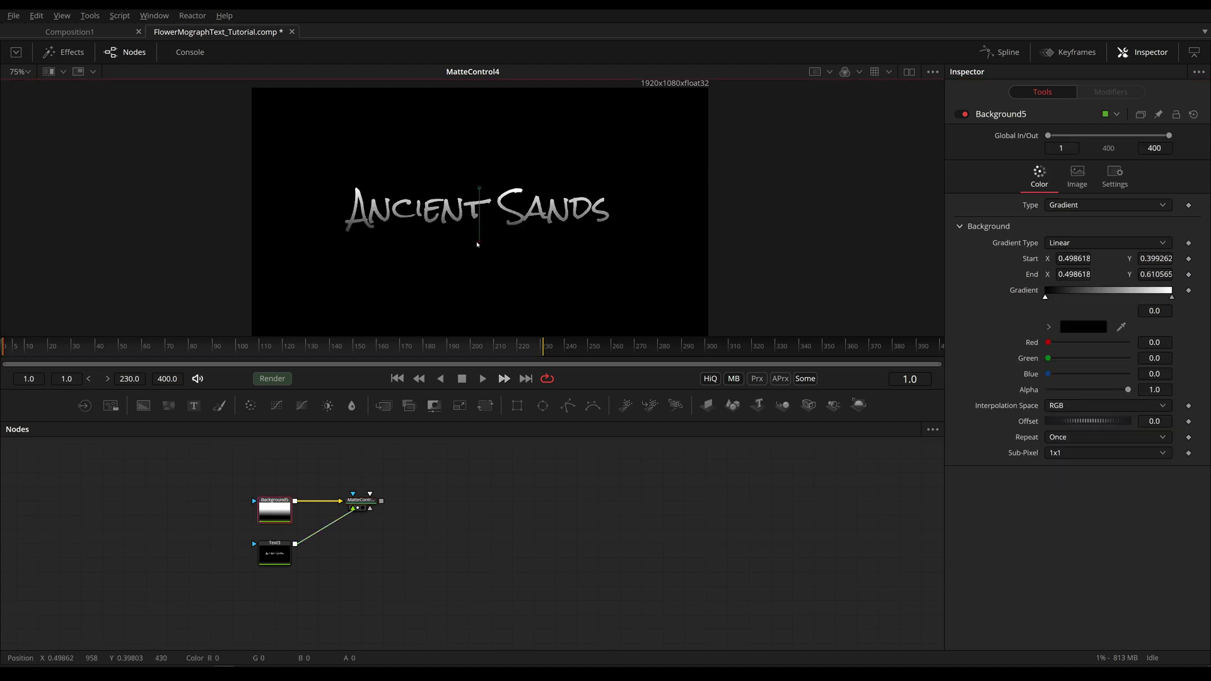
{"action": "left_click_drag", "start_coordinate": [481, 191], "coordinate": [478, 193]}
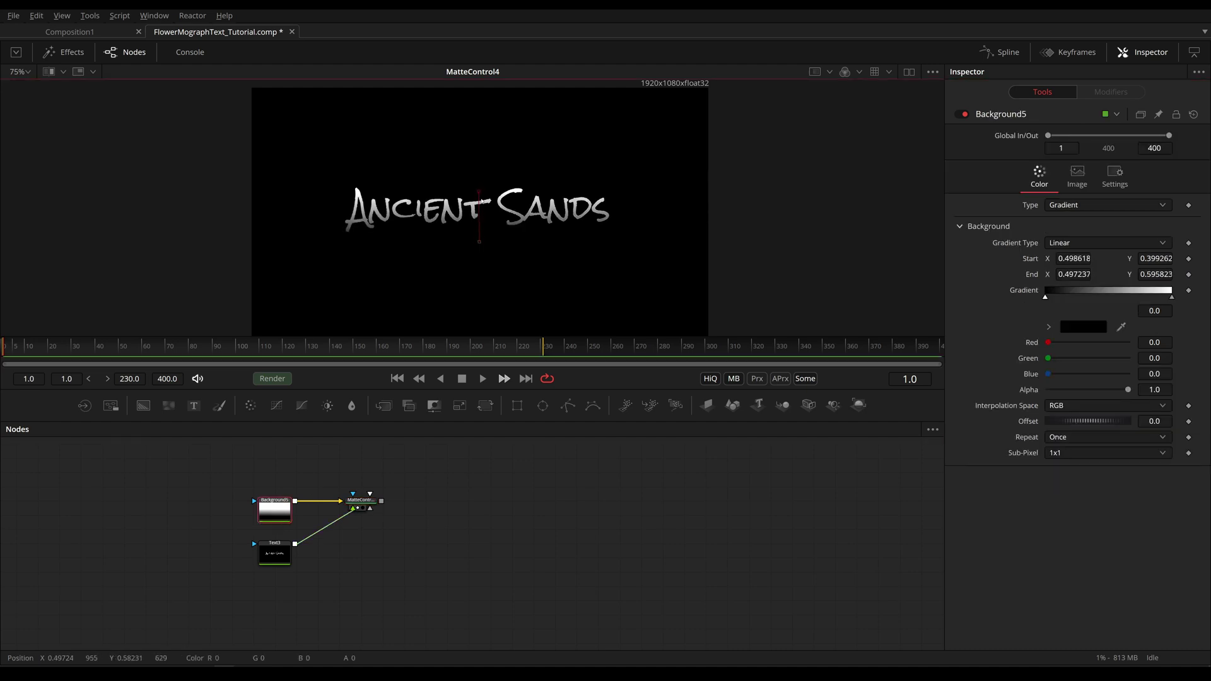
{"action": "left_click", "coordinate": [1049, 327]}
{"action": "left_click", "coordinate": [1110, 380]}
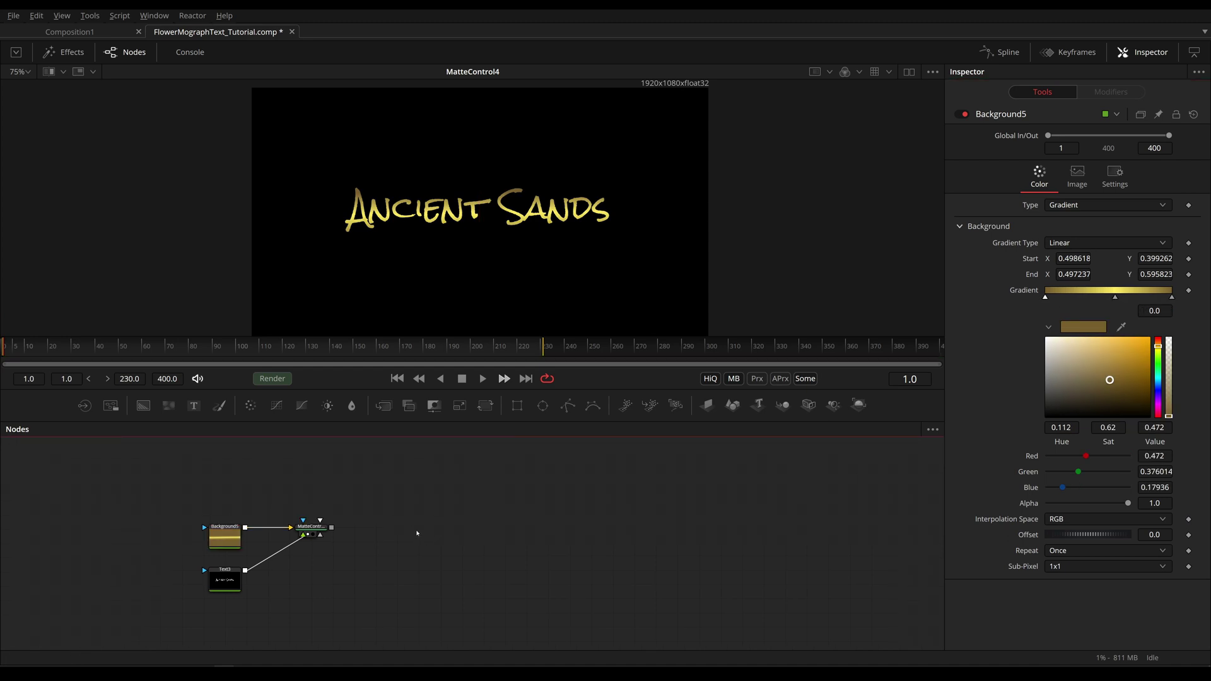
Add a pImageEmitter node and feed it the Matte Control output.
{"action": "key", "text": "shift+space"}
{"action": "type", "text": "matte"}
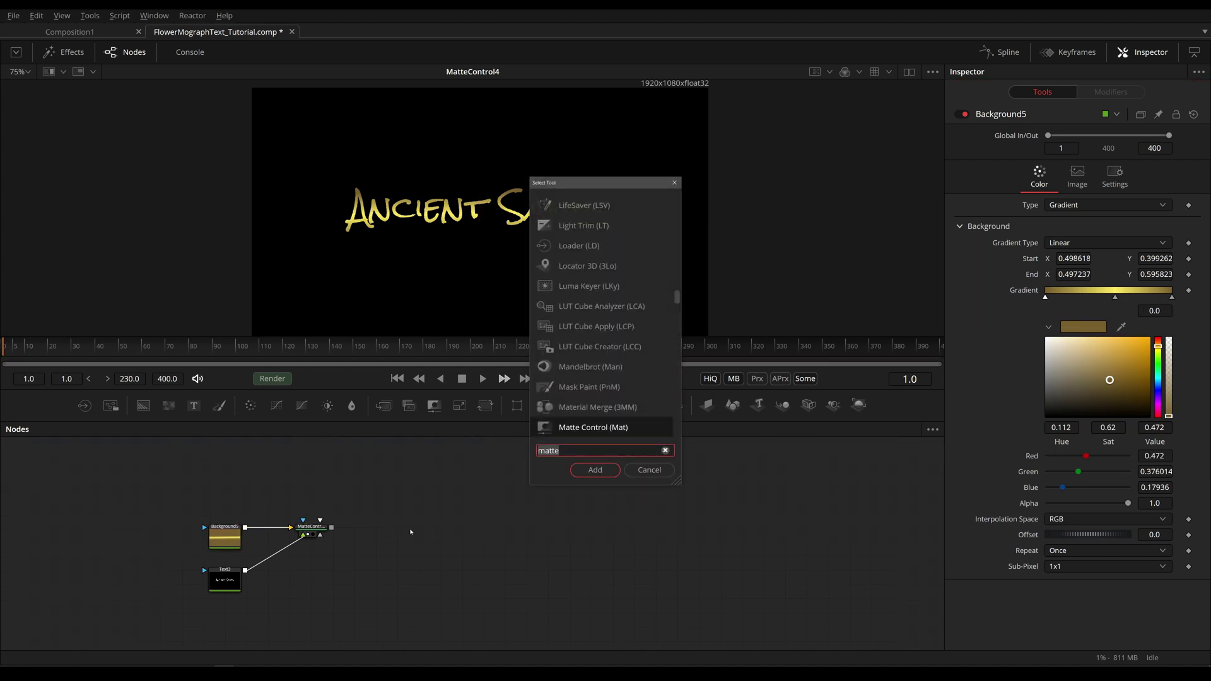
{"action": "type", "text": "p"}
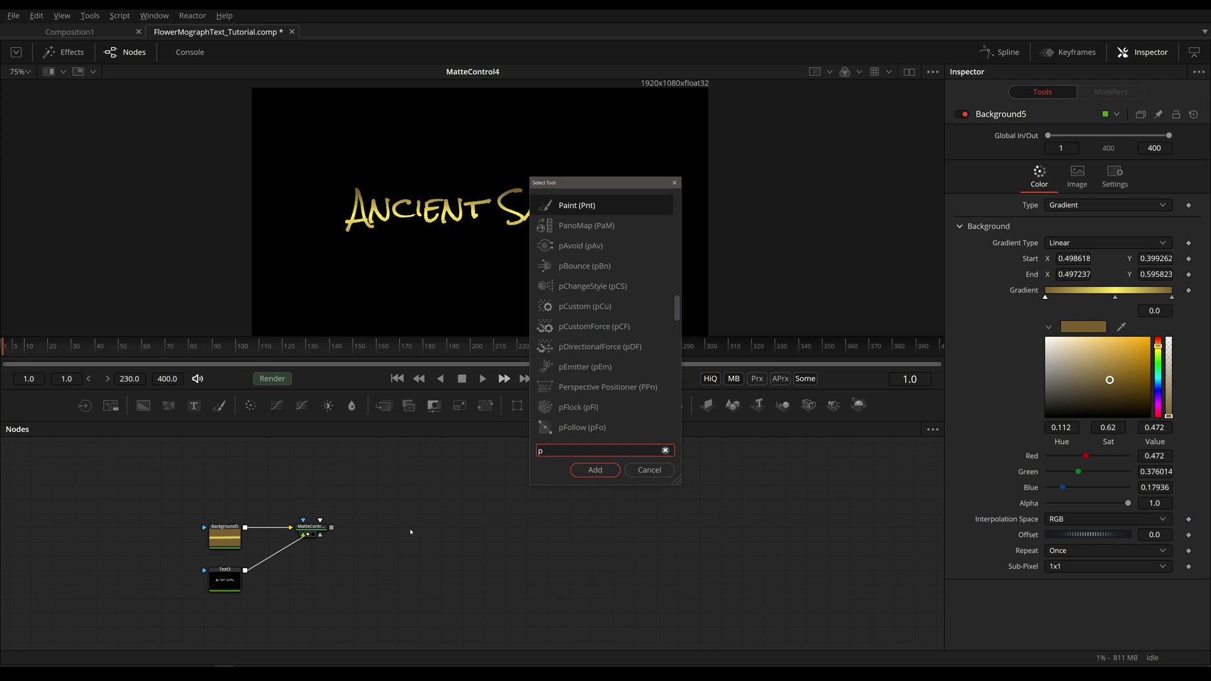
{"action": "type", "text": "e"}
{"action": "key", "text": "BackSpace"}
{"action": "key", "text": "BackSpace"}
{"action": "type", "text": "pie"}
{"action": "key", "text": "Return"}
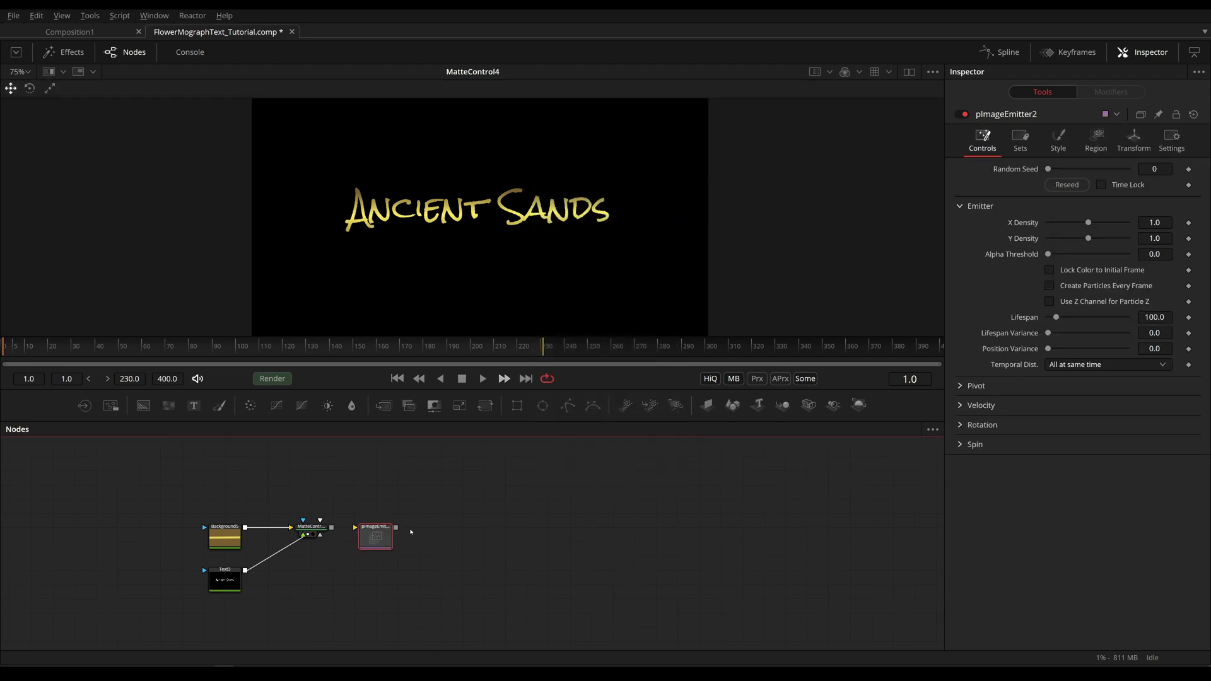
{"action": "left_click_drag", "start_coordinate": [331, 528], "coordinate": [376, 535]}
Add a pRender node after the pImageEmitter, show it in the viewer, and place it well apart from the emitter.
{"action": "key", "text": "shift+space"}
{"action": "type", "text": "pi"}
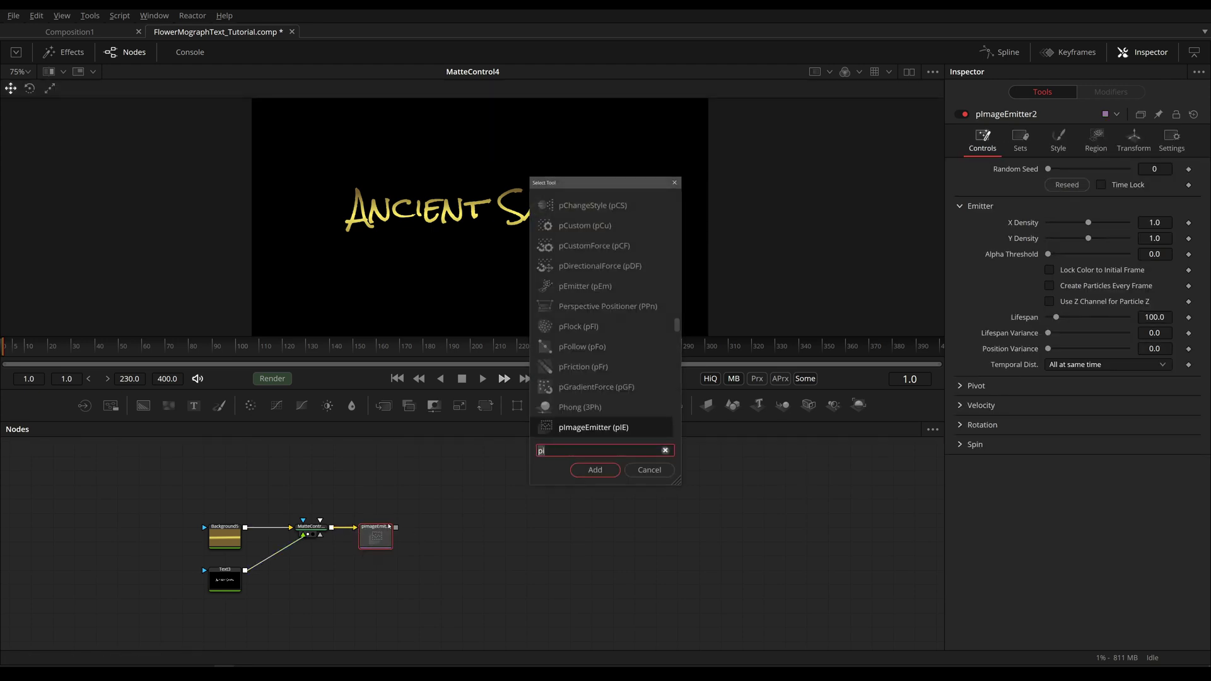
{"action": "type", "text": "r"}
{"action": "key", "text": "Return"}
{"action": "key", "text": "2"}
{"action": "left_click_drag", "start_coordinate": [418, 527], "coordinate": [613, 527]}
Play the particle text up close from the first frame to check its appearance and playback speed.
{"action": "scroll", "coordinate": [562, 226], "scroll_direction": "up", "scroll_amount": 5}
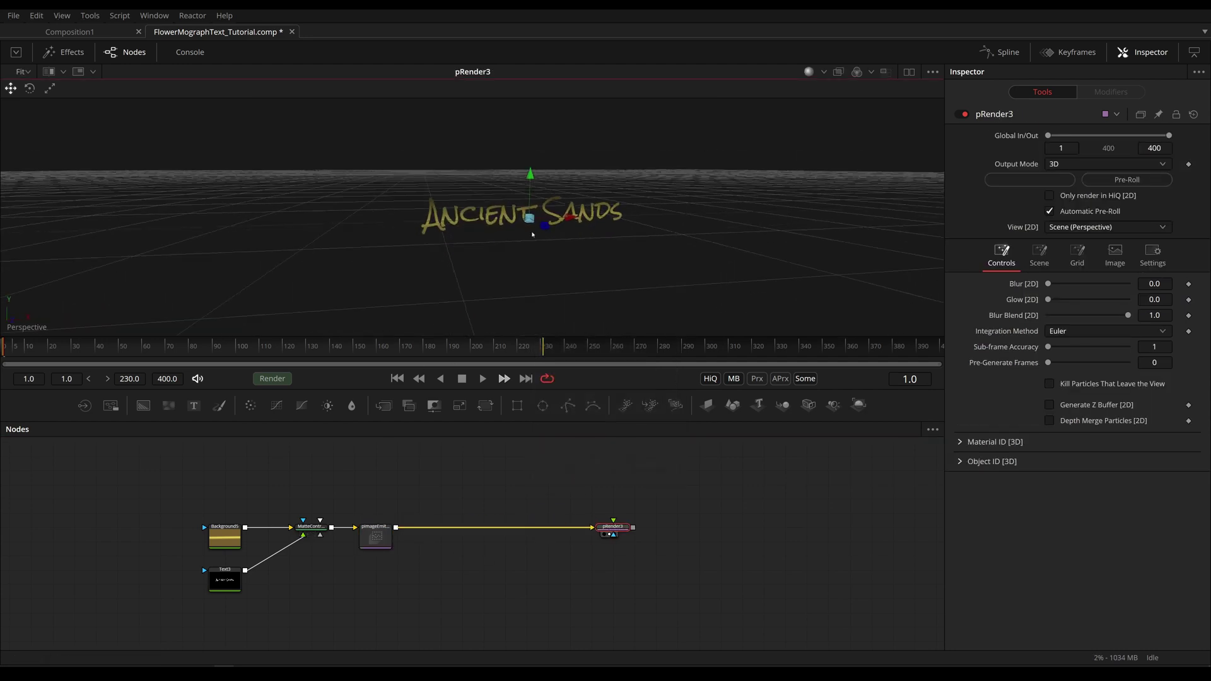
{"action": "scroll", "coordinate": [562, 225], "scroll_direction": "up", "scroll_amount": 5}
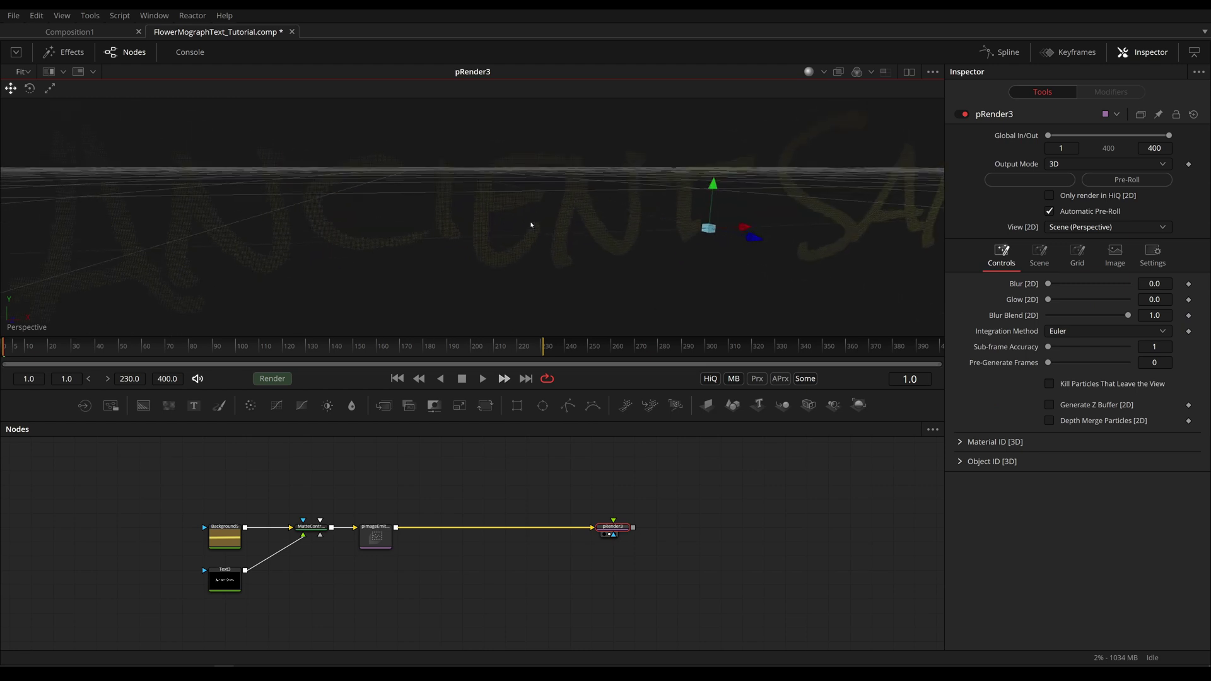
{"action": "key", "text": "space"}
{"action": "key", "text": "space"}
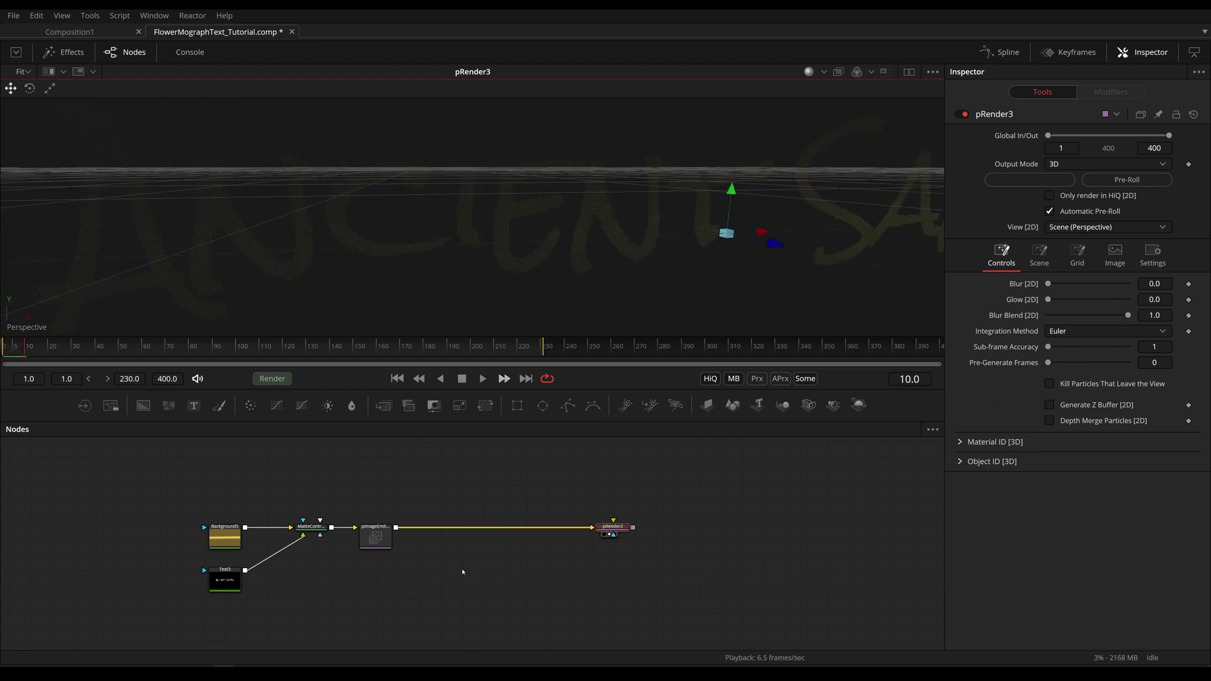
{"action": "left_click", "coordinate": [396, 379]}
{"action": "key", "text": "space"}
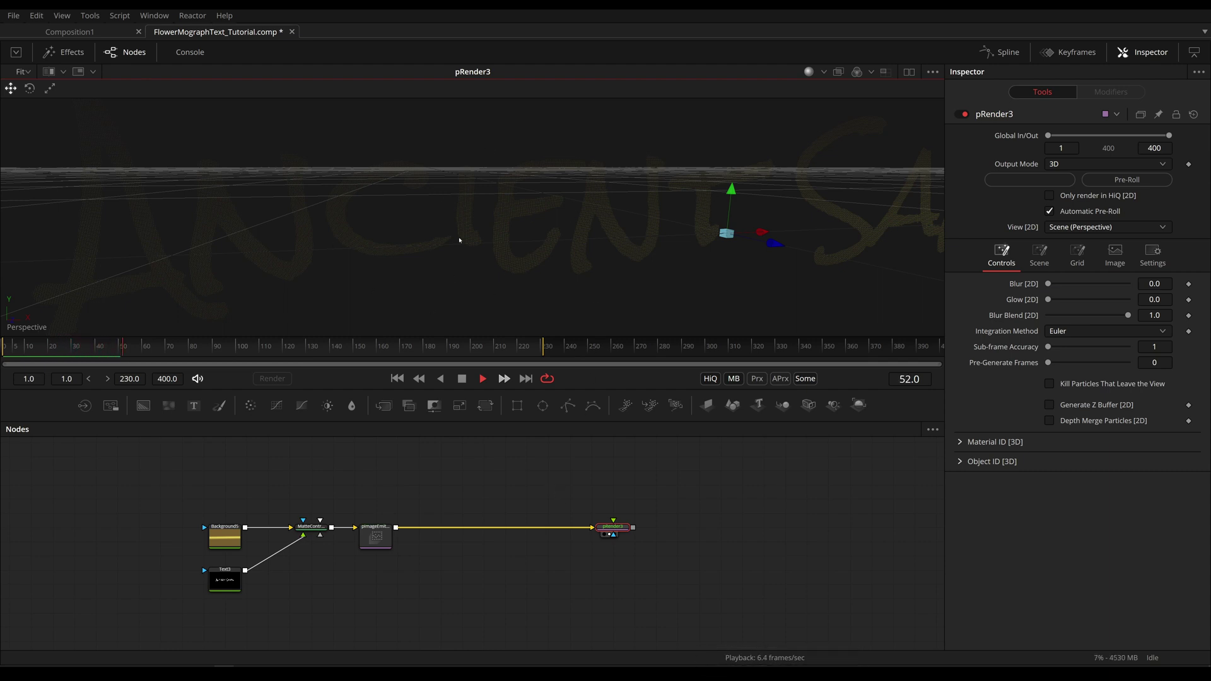
{"action": "key", "text": "space"}
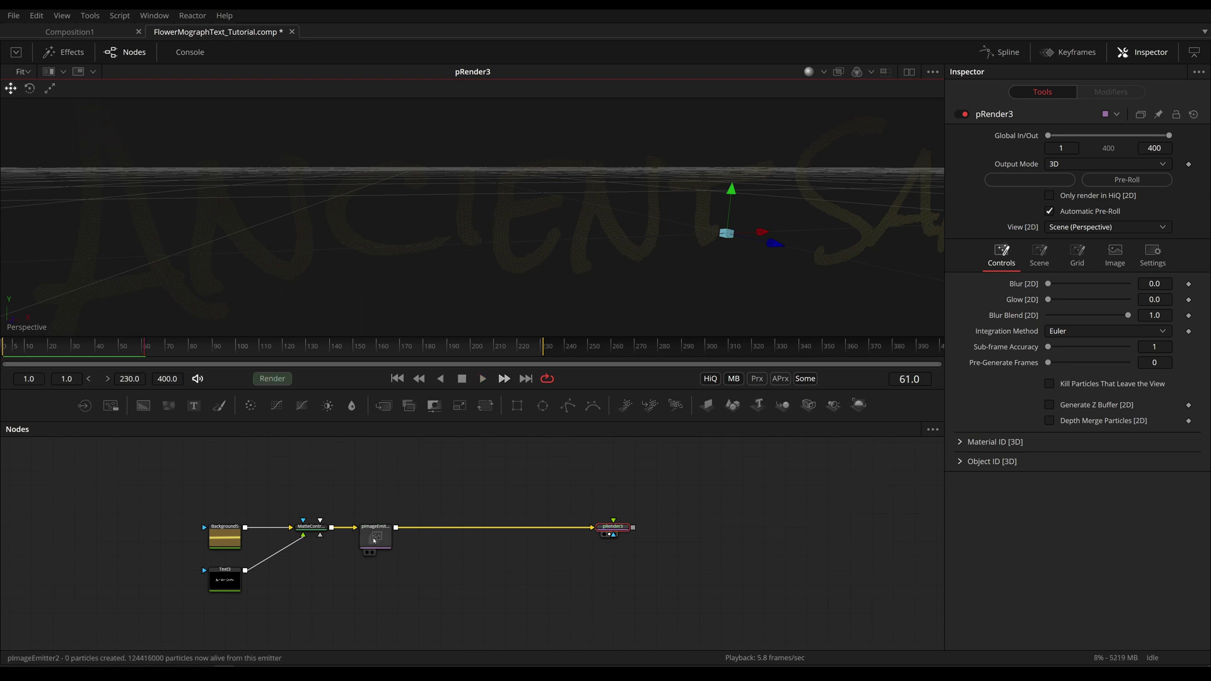
Set the image emitter's Alpha Threshold to 0.027 and play the particles from the first frame.
{"action": "left_click", "coordinate": [376, 546]}
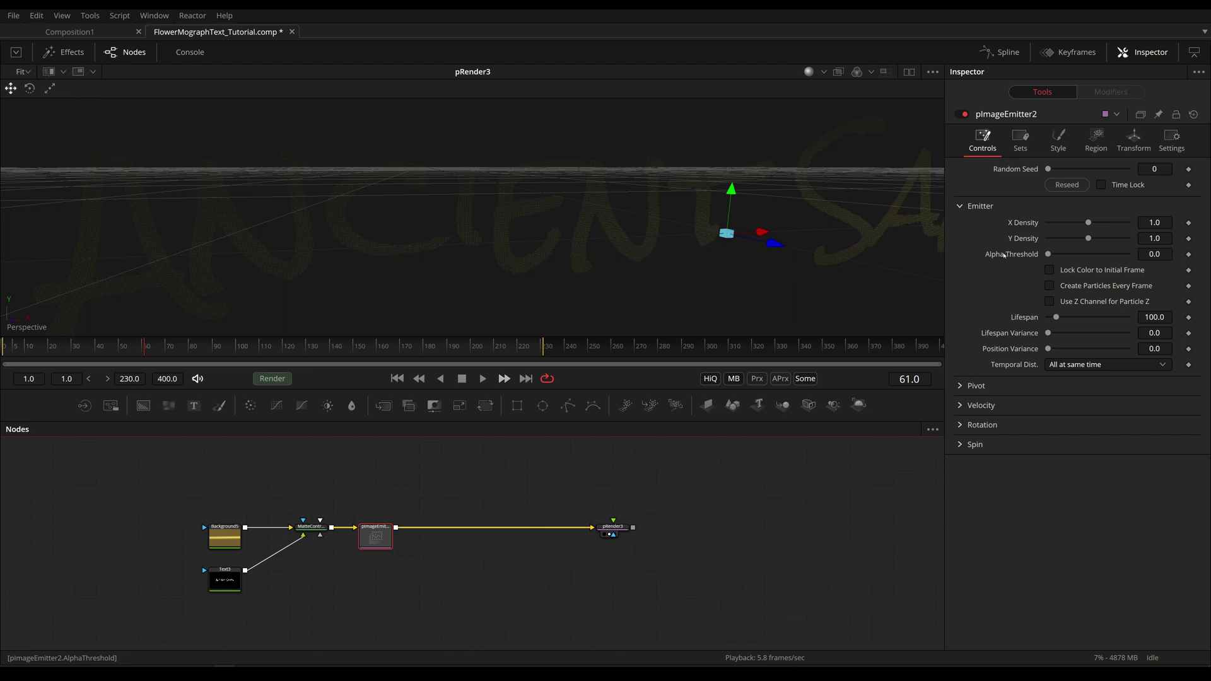
{"action": "left_click_drag", "start_coordinate": [1048, 254], "coordinate": [1049, 254]}
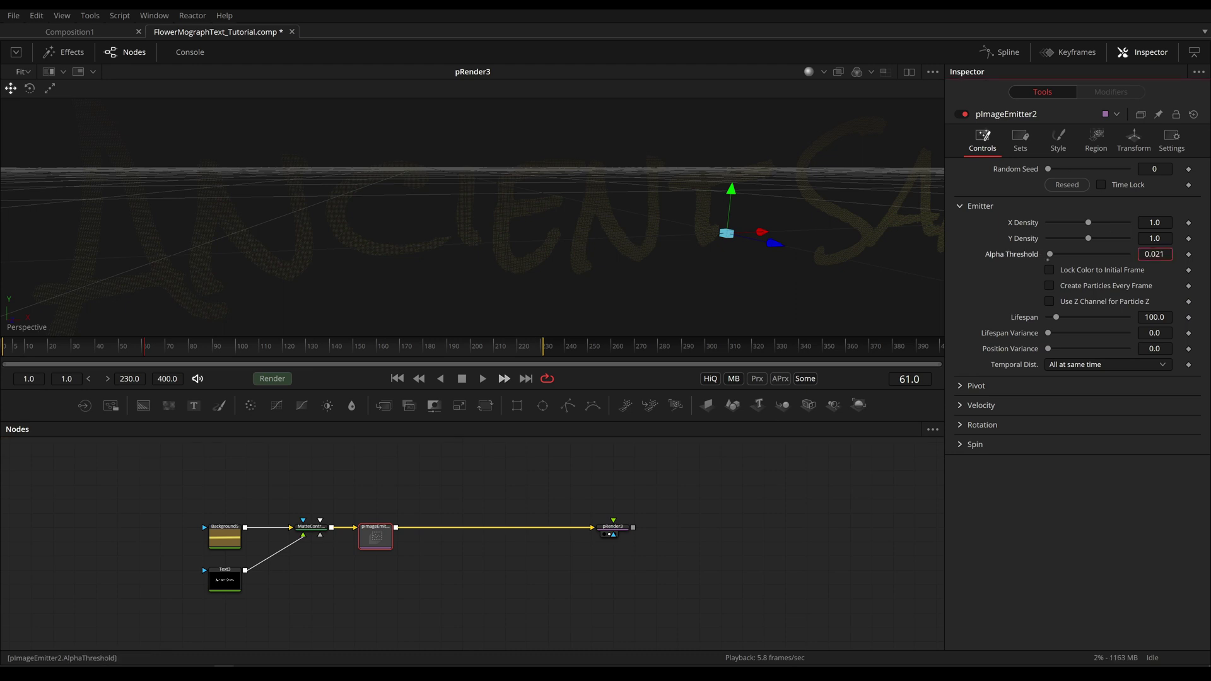
{"action": "key", "text": "Return"}
{"action": "left_click", "coordinate": [397, 378]}
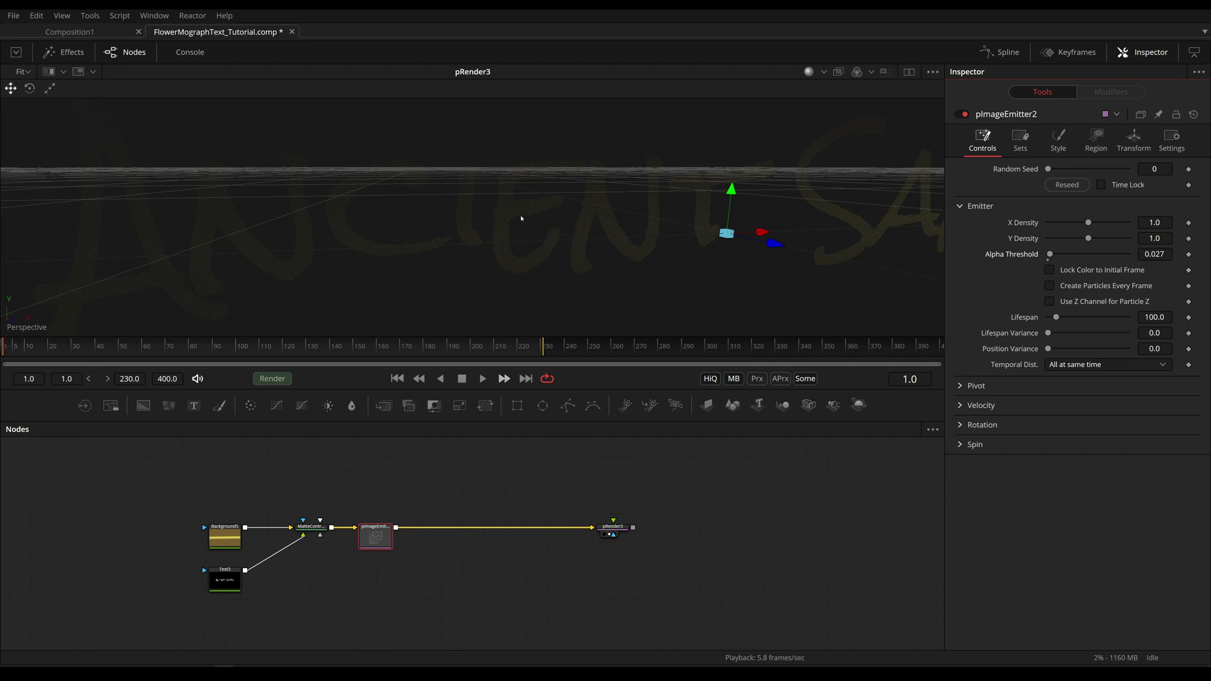
{"action": "key", "text": "space"}
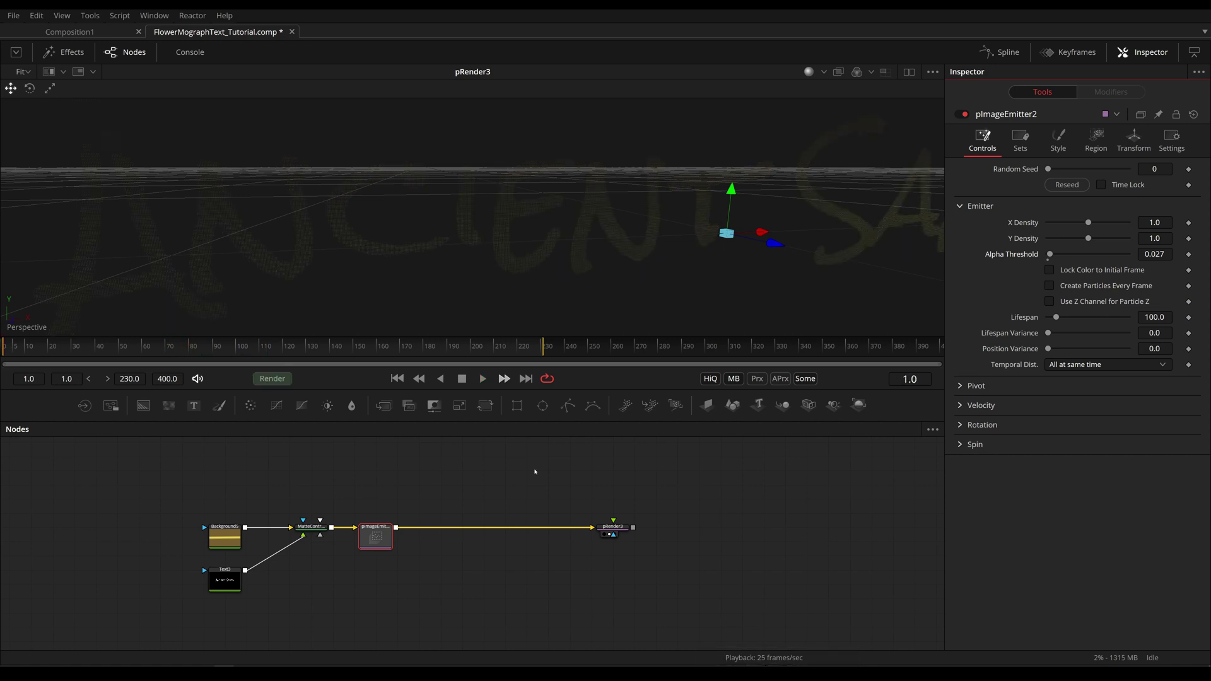
Change the emitter's particle style to NGon with the solid circle type.
{"action": "left_click_drag", "start_coordinate": [475, 507], "coordinate": [497, 505]}
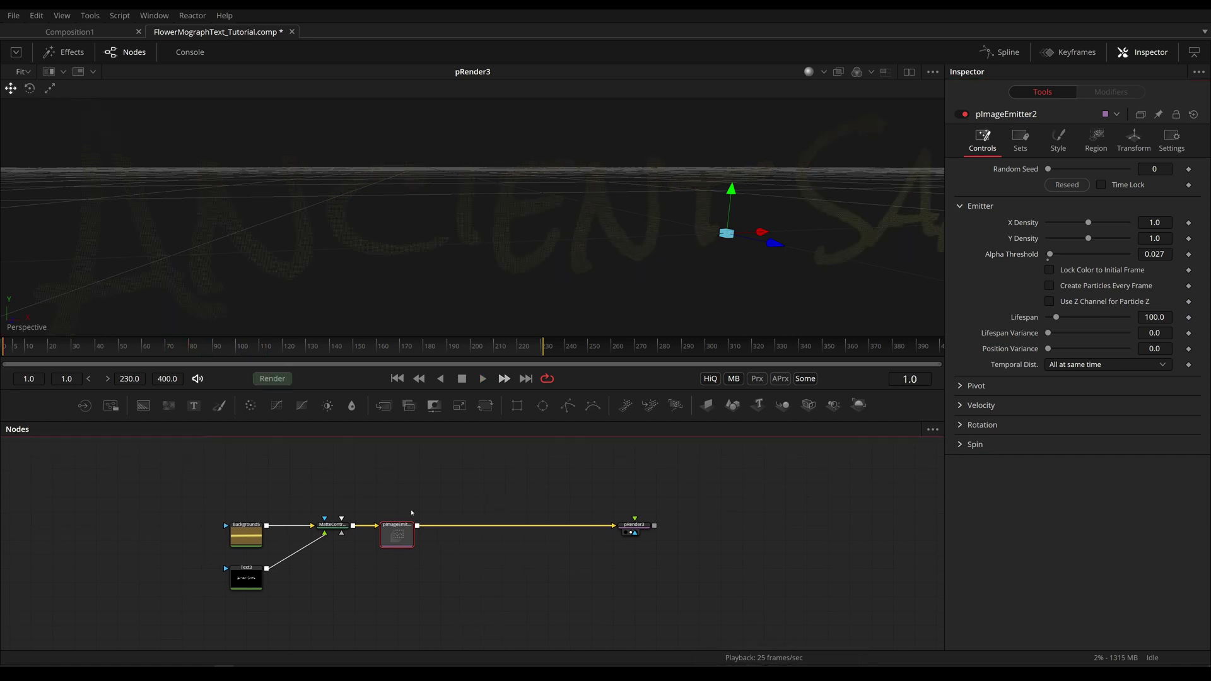
{"action": "left_click", "coordinate": [1059, 140]}
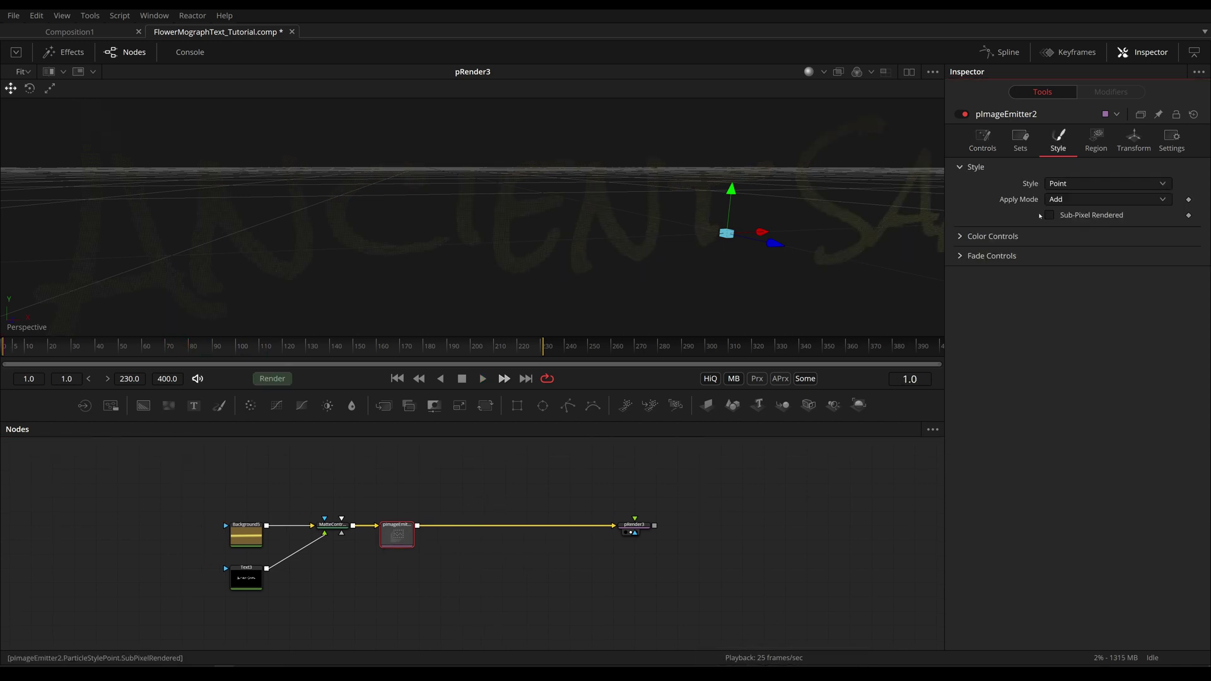
{"action": "left_click", "coordinate": [1065, 185]}
{"action": "left_click", "coordinate": [1075, 256]}
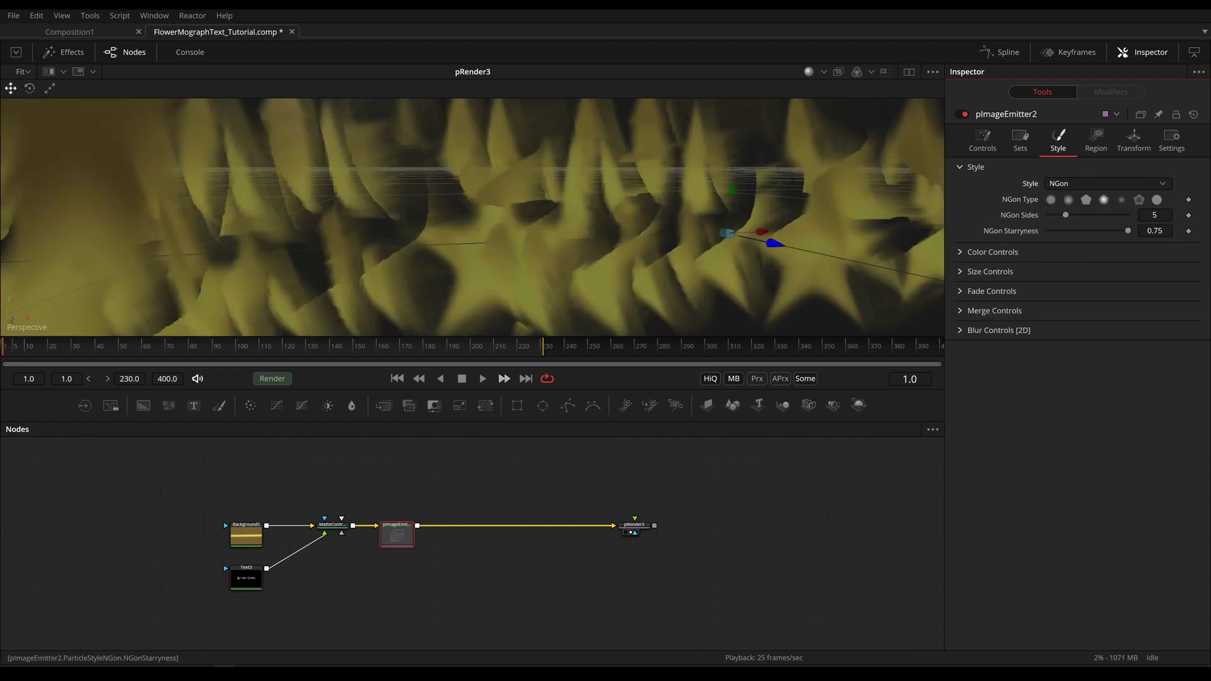
{"action": "left_click", "coordinate": [1157, 199]}
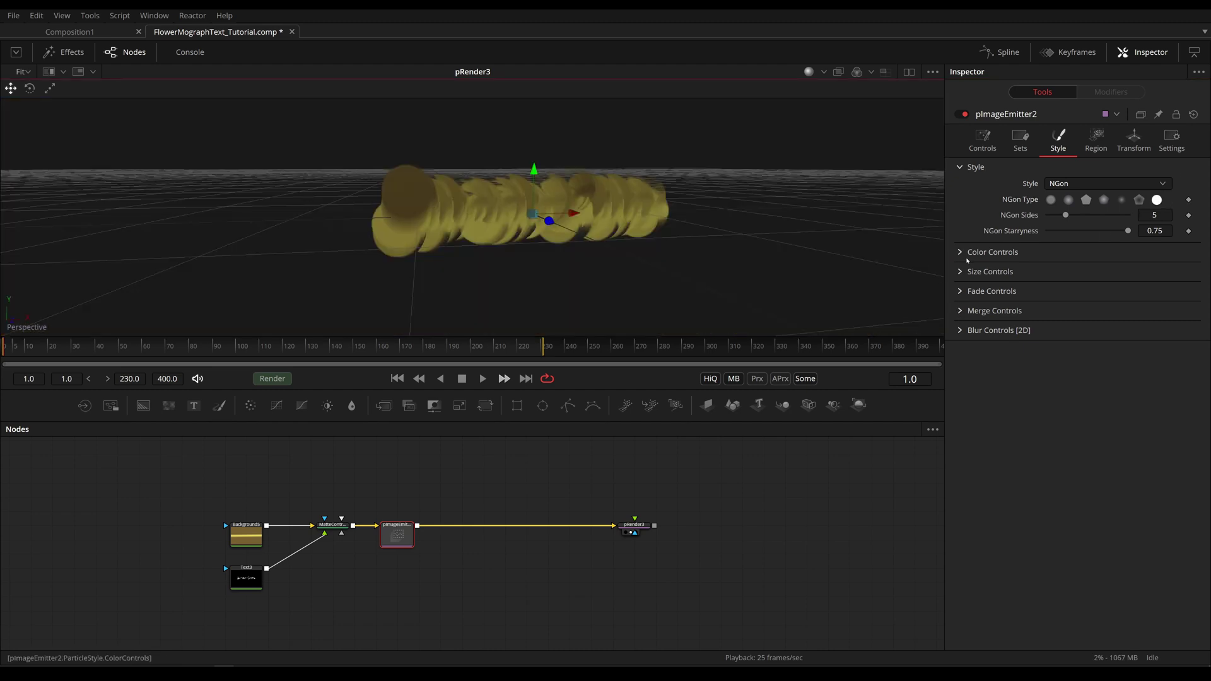
Set the NGon particle size to 0.00019.
{"action": "left_click", "coordinate": [984, 271]}
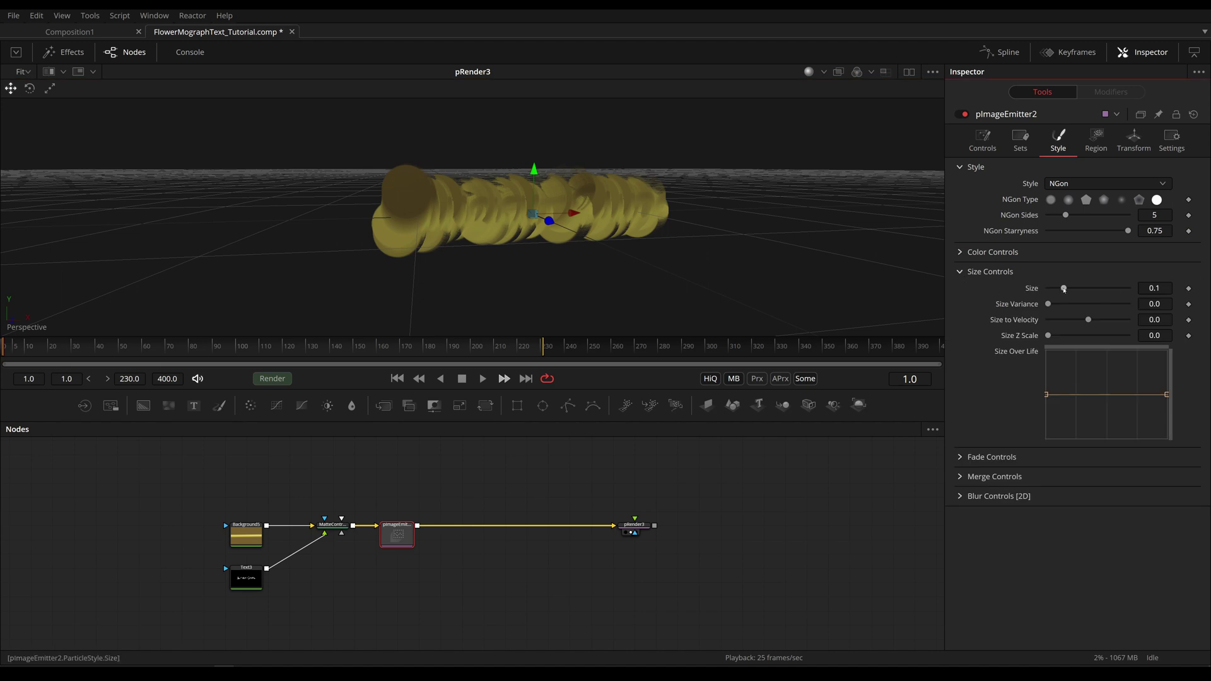
{"action": "left_click_drag", "start_coordinate": [1064, 290], "coordinate": [1048, 290]}
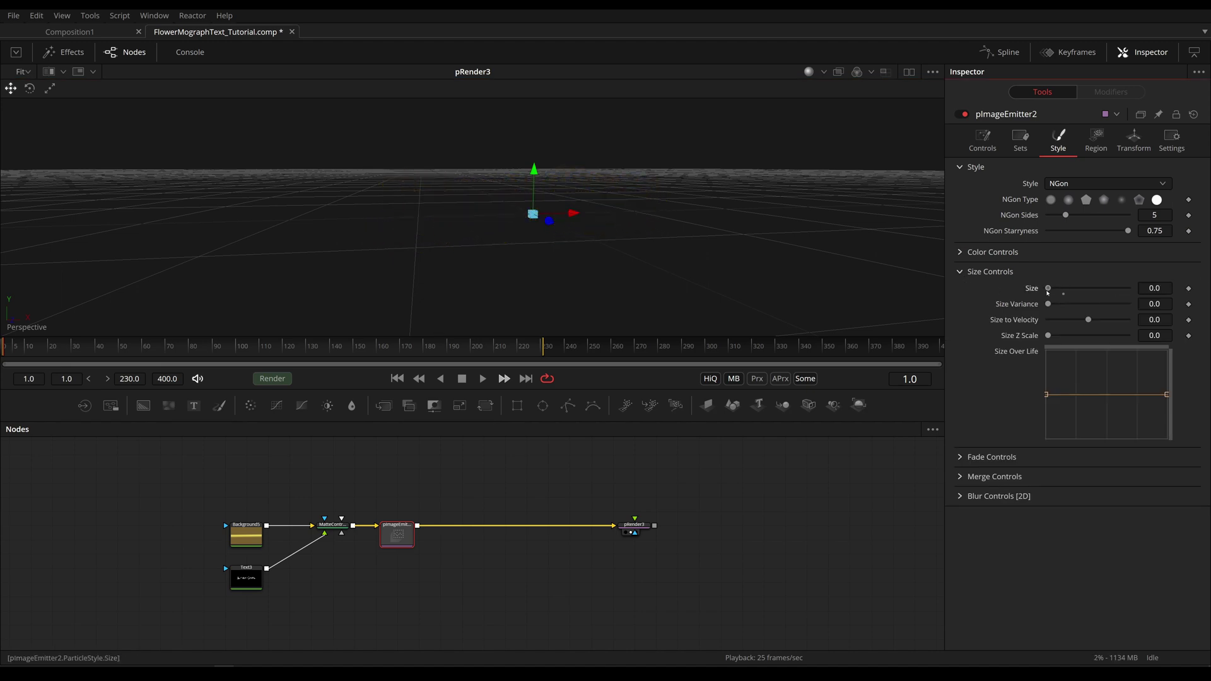
{"action": "left_click", "coordinate": [1154, 289]}
{"action": "type", "text": "0019"}
{"action": "scroll", "coordinate": [722, 190], "scroll_direction": "up", "scroll_amount": 5}
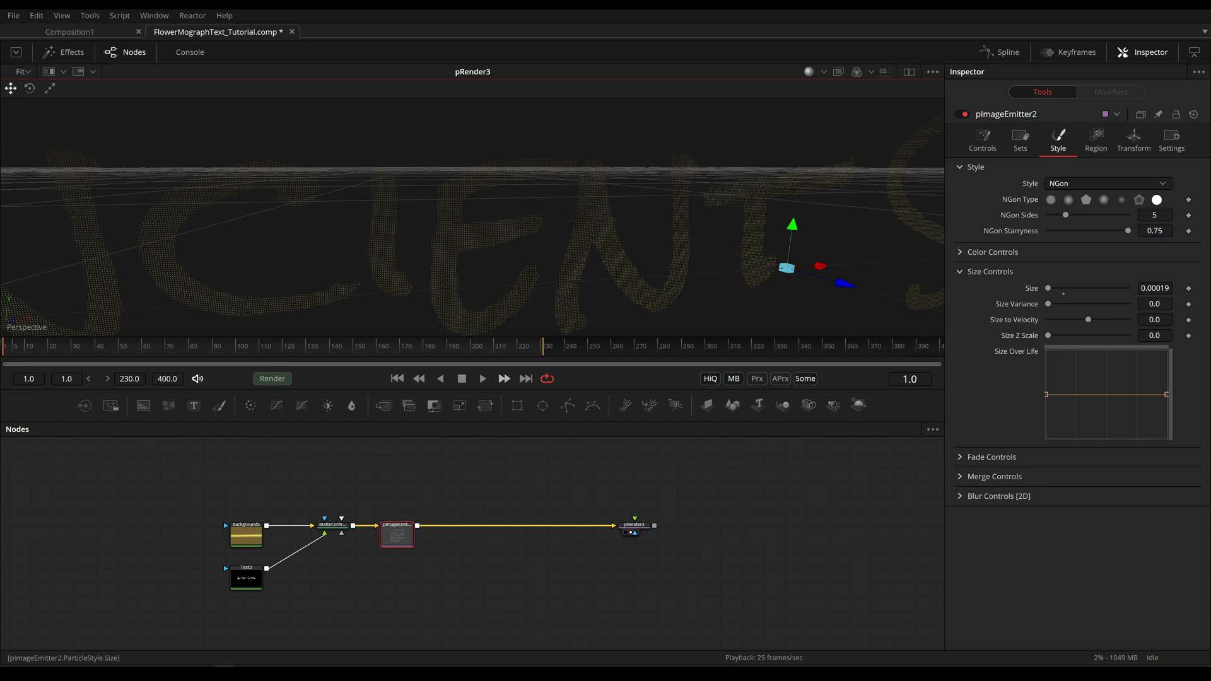
Set the emitter's NGon particle Size Variance to 0.00008 and Size to 0.00015.
{"action": "left_click_drag", "start_coordinate": [1155, 304], "coordinate": [1151, 304]}
{"action": "left_click_drag", "start_coordinate": [1154, 288], "coordinate": [1149, 288]}
{"action": "scroll", "coordinate": [581, 238], "scroll_direction": "down", "scroll_amount": 3}
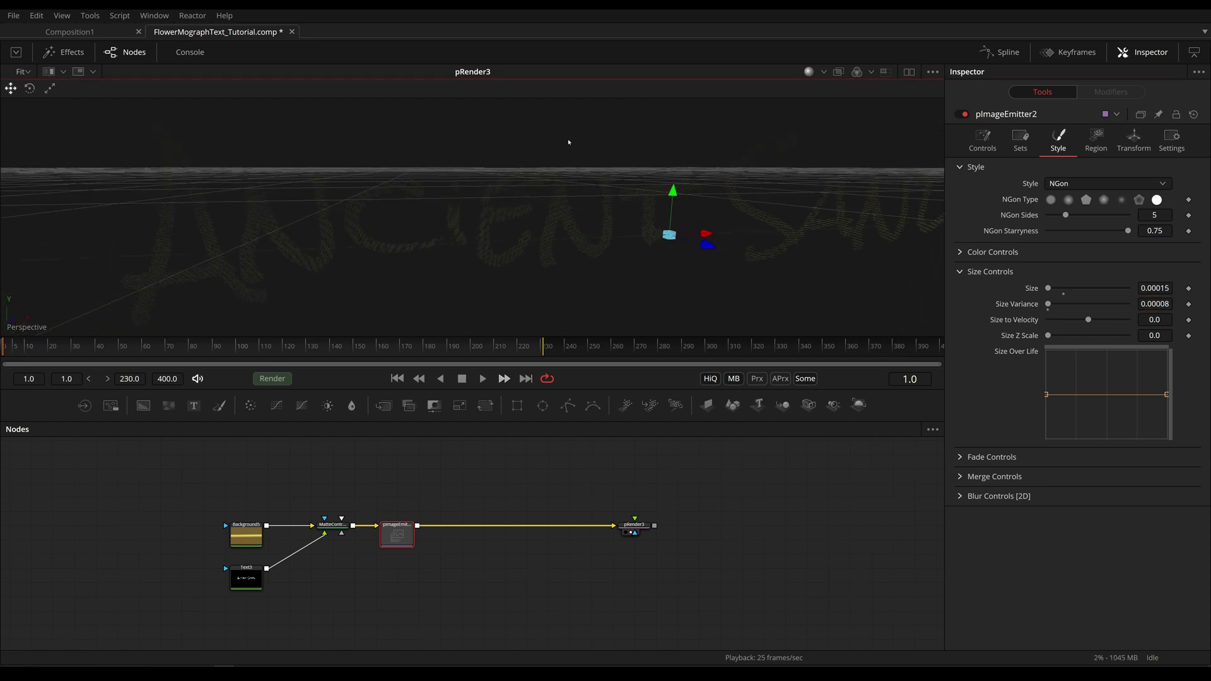
Set the image emitter's Position Variance to 0.0014 and enable Lock Color to Initial Frame and Create Particles Every Frame.
{"action": "left_click", "coordinate": [972, 131]}
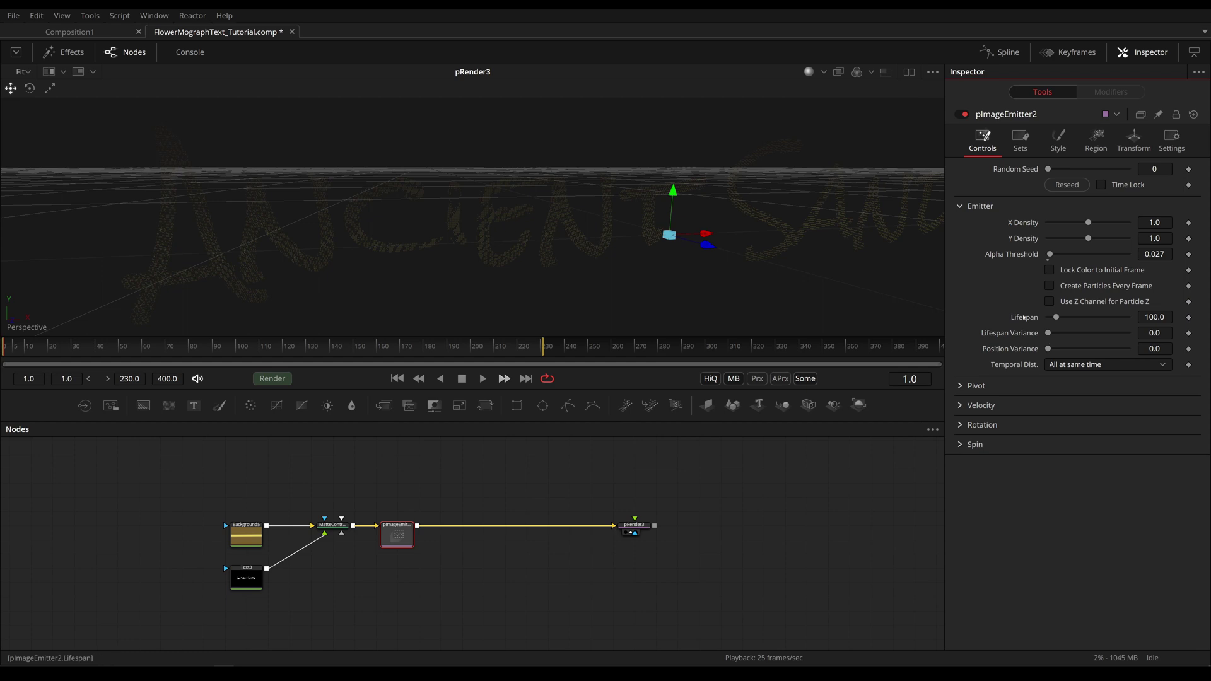
{"action": "mouse_move", "coordinate": [341, 238]}
{"action": "left_mouse_down"}
{"action": "mouse_move", "coordinate": [371, 216]}
{"action": "mouse_move", "coordinate": [357, 227]}
{"action": "left_mouse_up"}
{"action": "scroll", "coordinate": [353, 230], "scroll_direction": "down", "scroll_amount": 3}
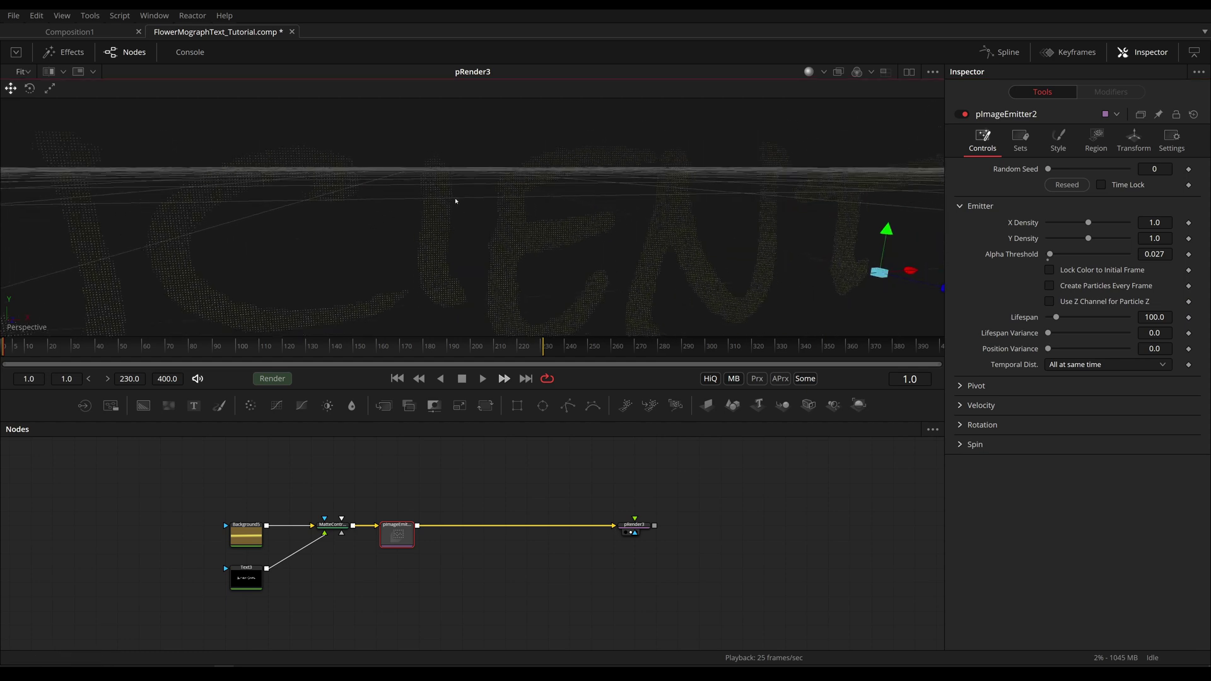
{"action": "left_click_drag", "start_coordinate": [1048, 349], "coordinate": [1049, 349]}
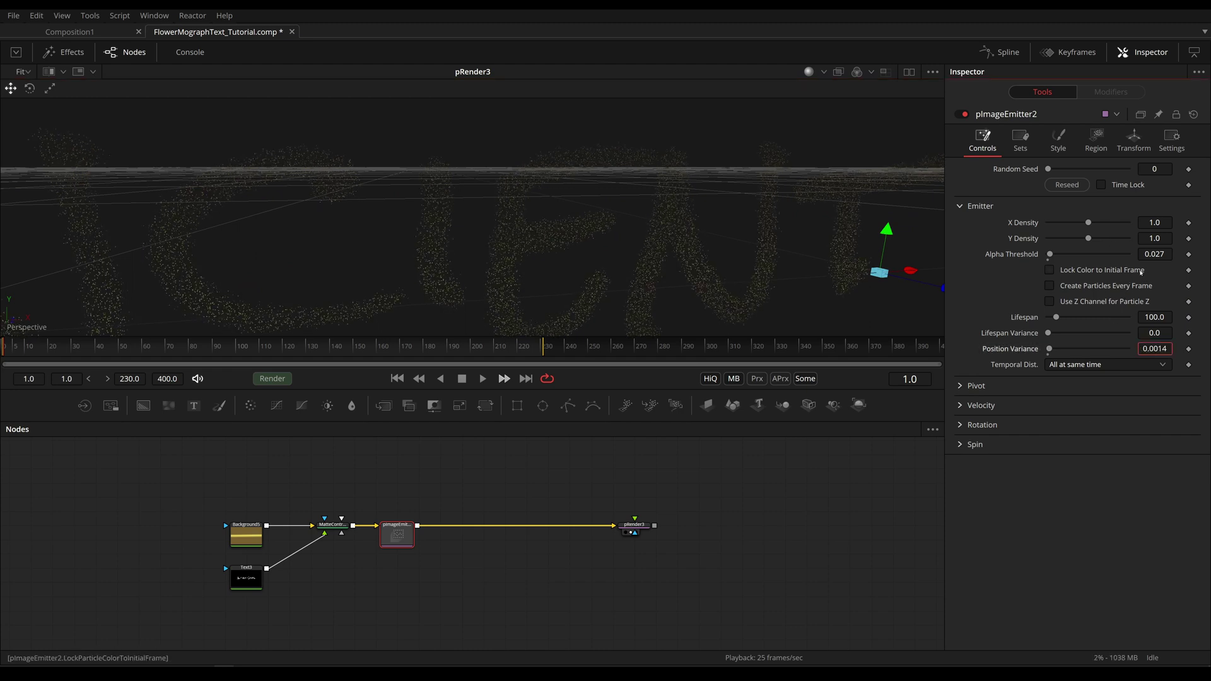
{"action": "left_click", "coordinate": [1128, 270]}
{"action": "left_click", "coordinate": [1116, 287]}
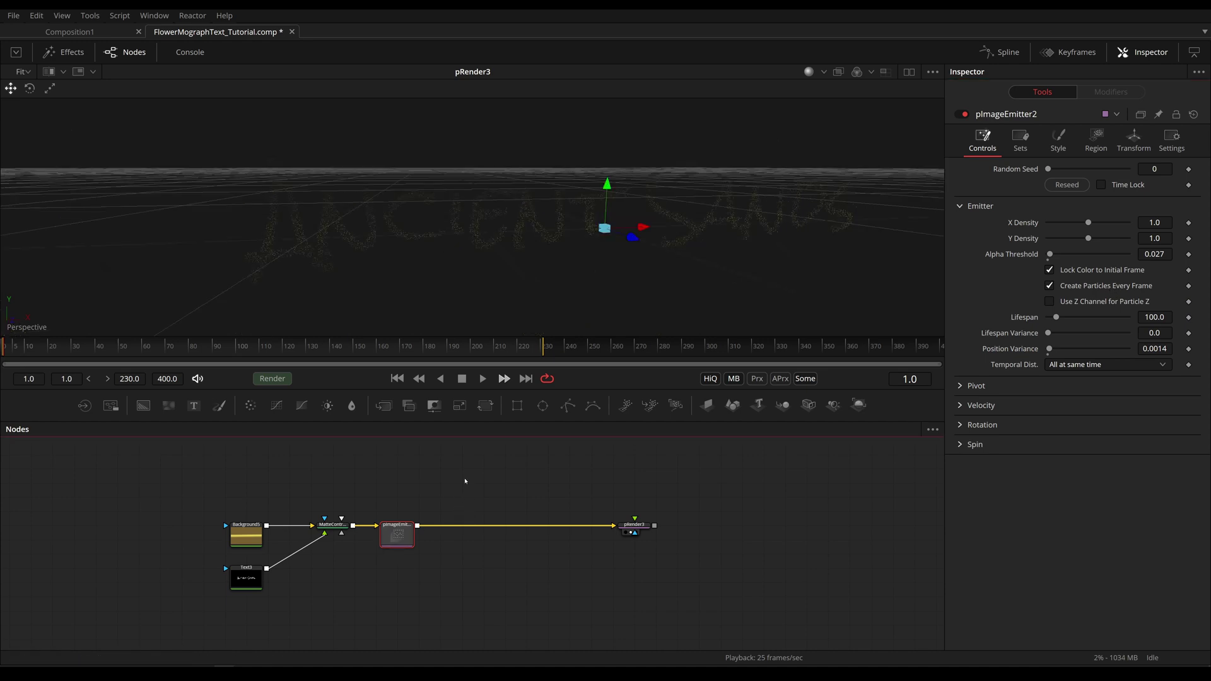
Insert a pTurbulence node between the image emitter and the particle renderer.
{"action": "key", "text": "shift+space"}
{"action": "type", "text": "pr"}
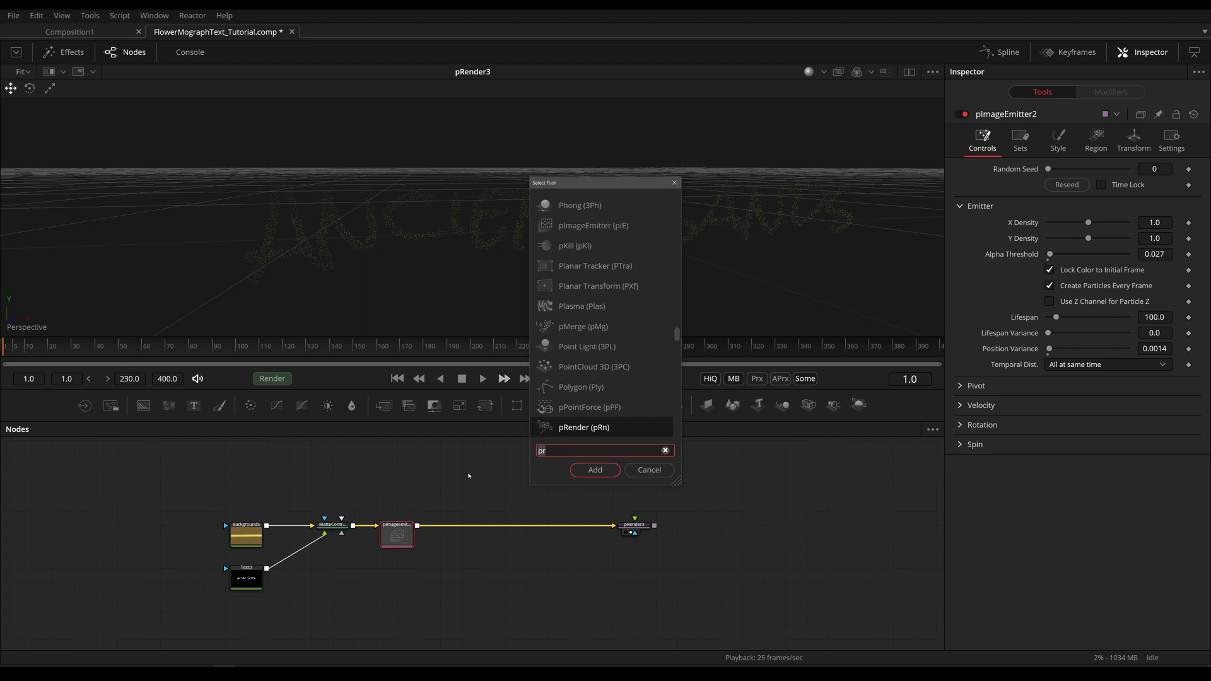
{"action": "type", "text": "ptu"}
{"action": "key", "text": "Return"}
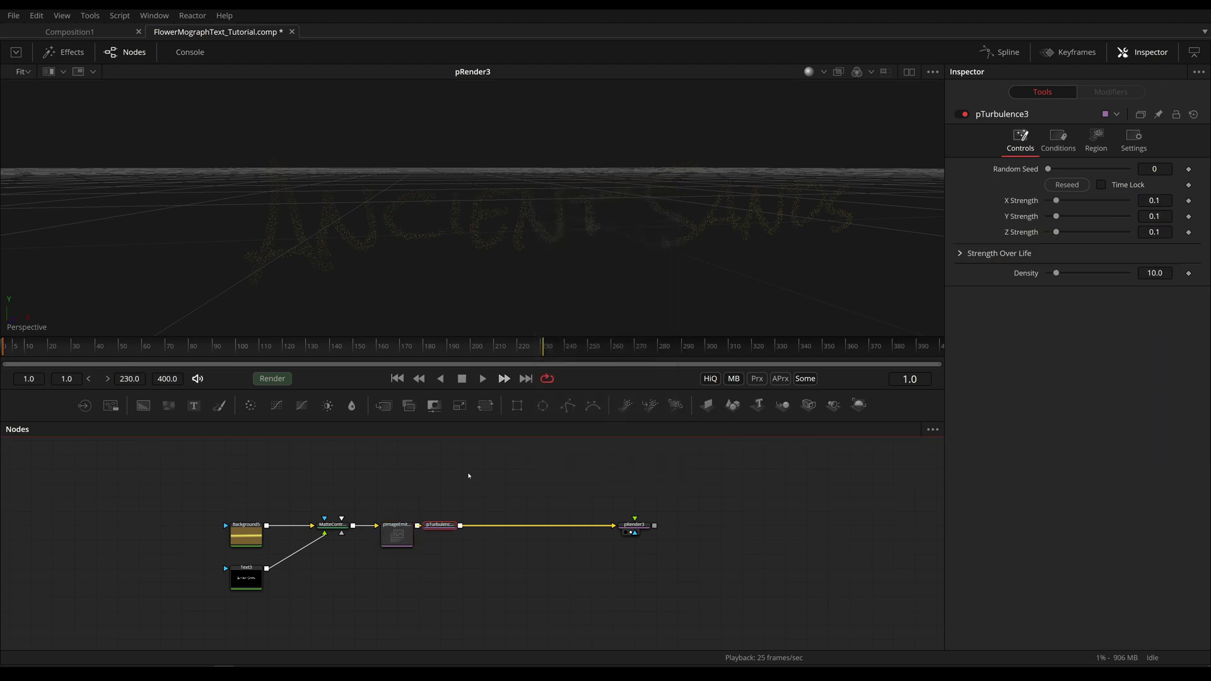
Insert a pDirectionalForce node after the turbulence and play the particles to check their motion.
{"action": "key", "text": "shift+space"}
{"action": "type", "text": "ptu"}
{"action": "key", "text": "BackSpace"}
{"action": "key", "text": "BackSpace"}
{"action": "type", "text": "dir"}
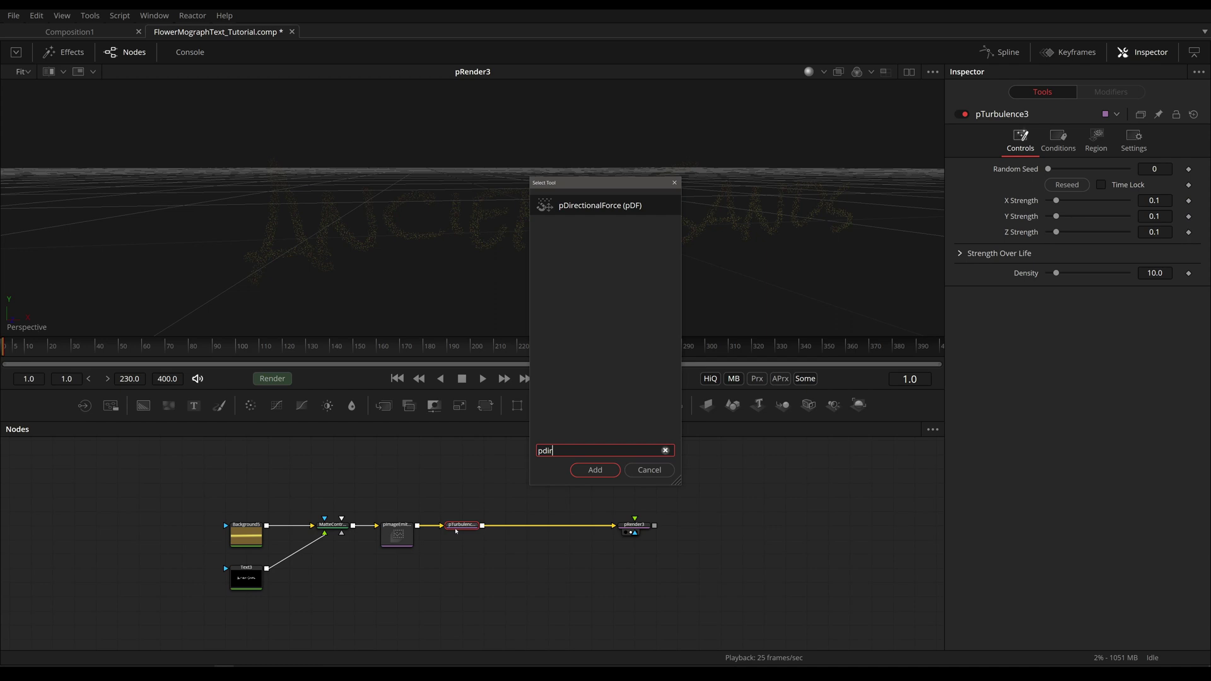
{"action": "key", "text": "Return"}
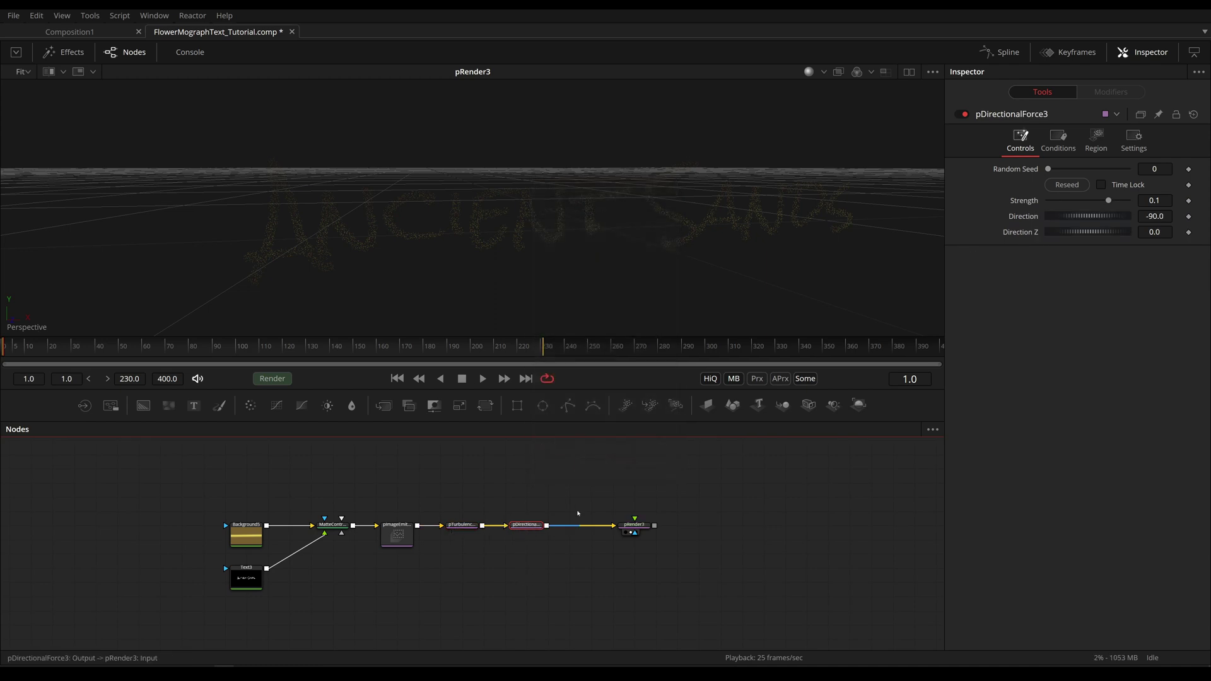
{"action": "key", "text": "space"}
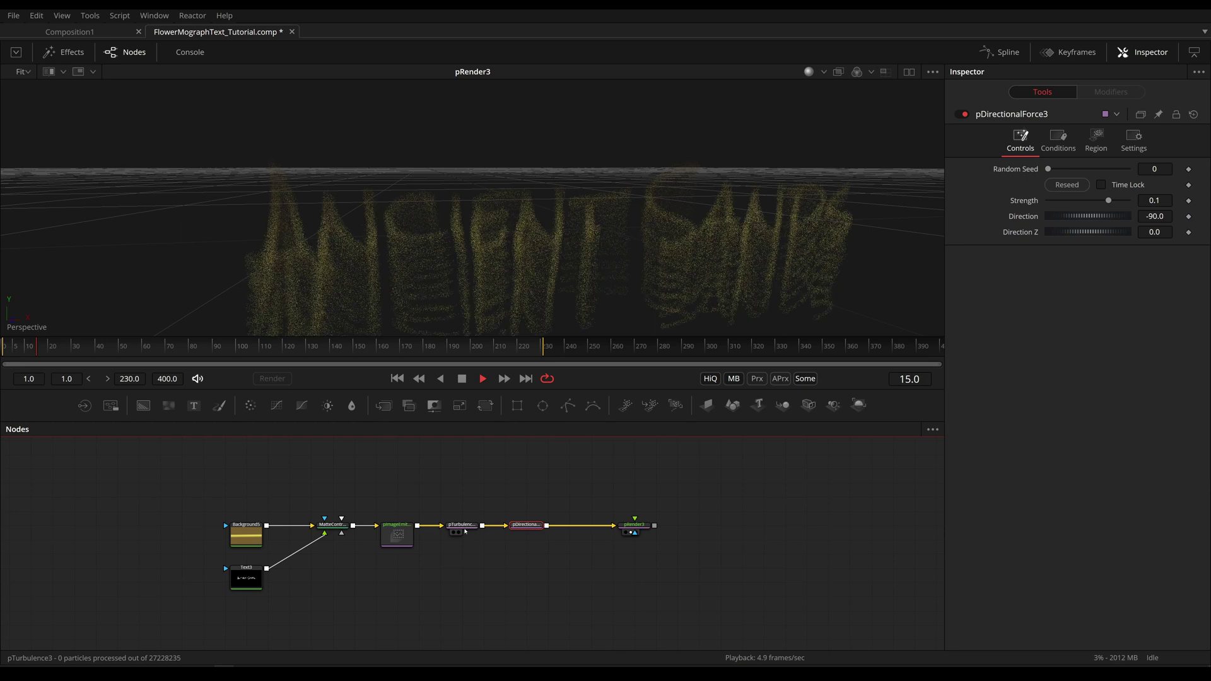
{"action": "key", "text": "space"}
Return to the first frame and set the image emitter's X Density to 0.661 and Y Density to 0.646.
{"action": "left_click", "coordinate": [456, 528]}
{"action": "key", "text": "Home"}
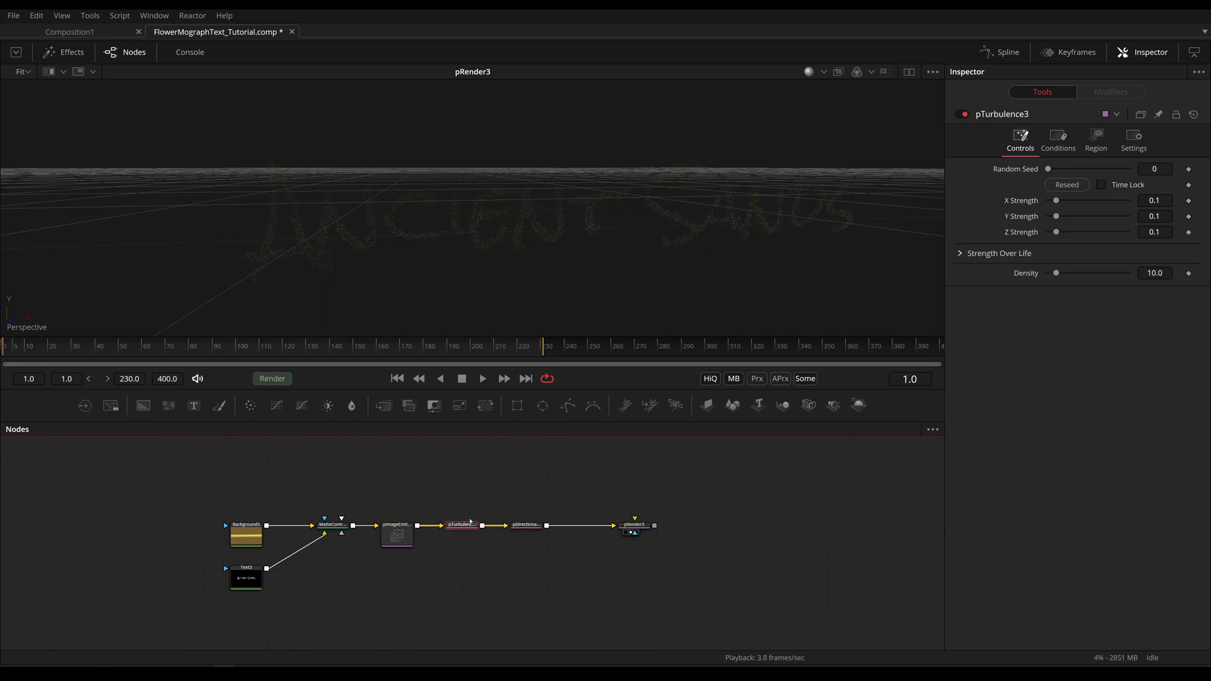
{"action": "left_click", "coordinate": [411, 533]}
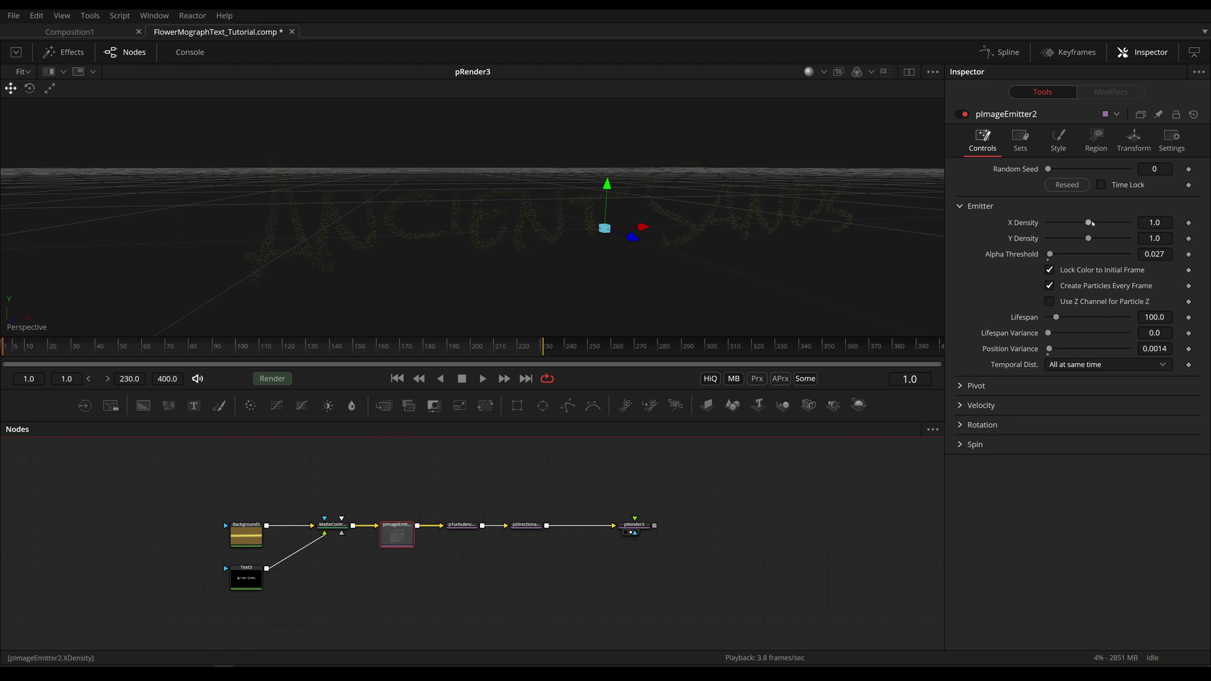
{"action": "left_click_drag", "start_coordinate": [1089, 222], "coordinate": [1074, 240]}
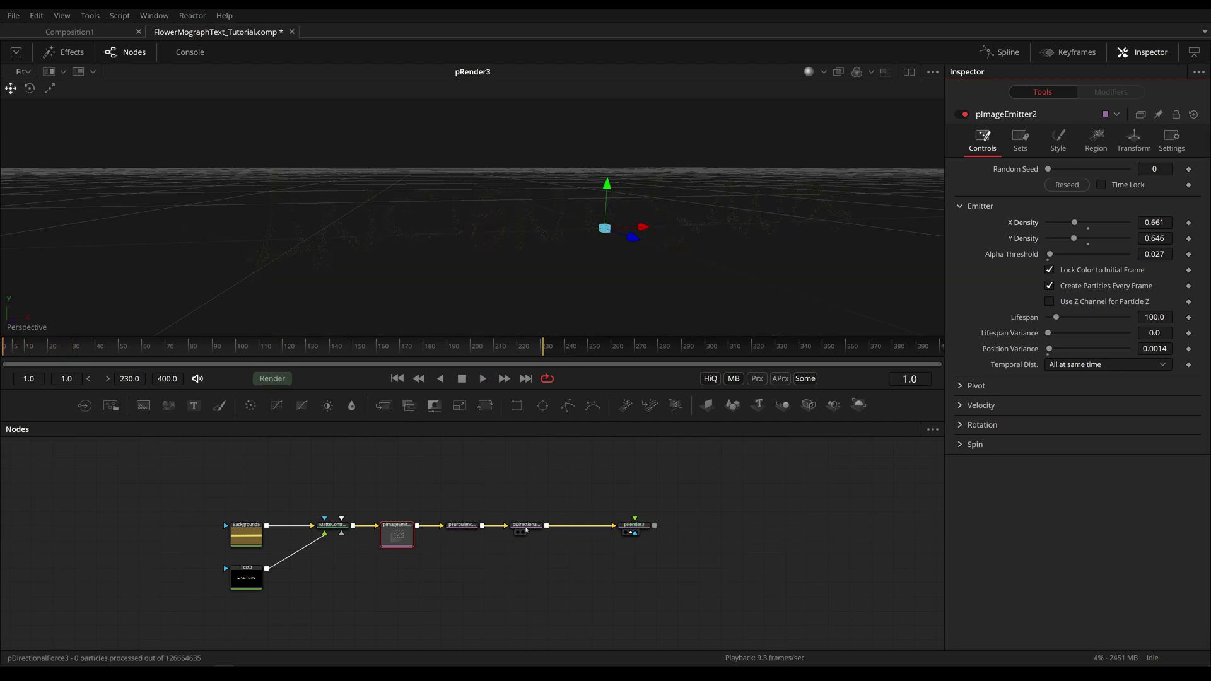
Insert a pKill node between the directional force and the particle renderer.
{"action": "left_click", "coordinate": [529, 534]}
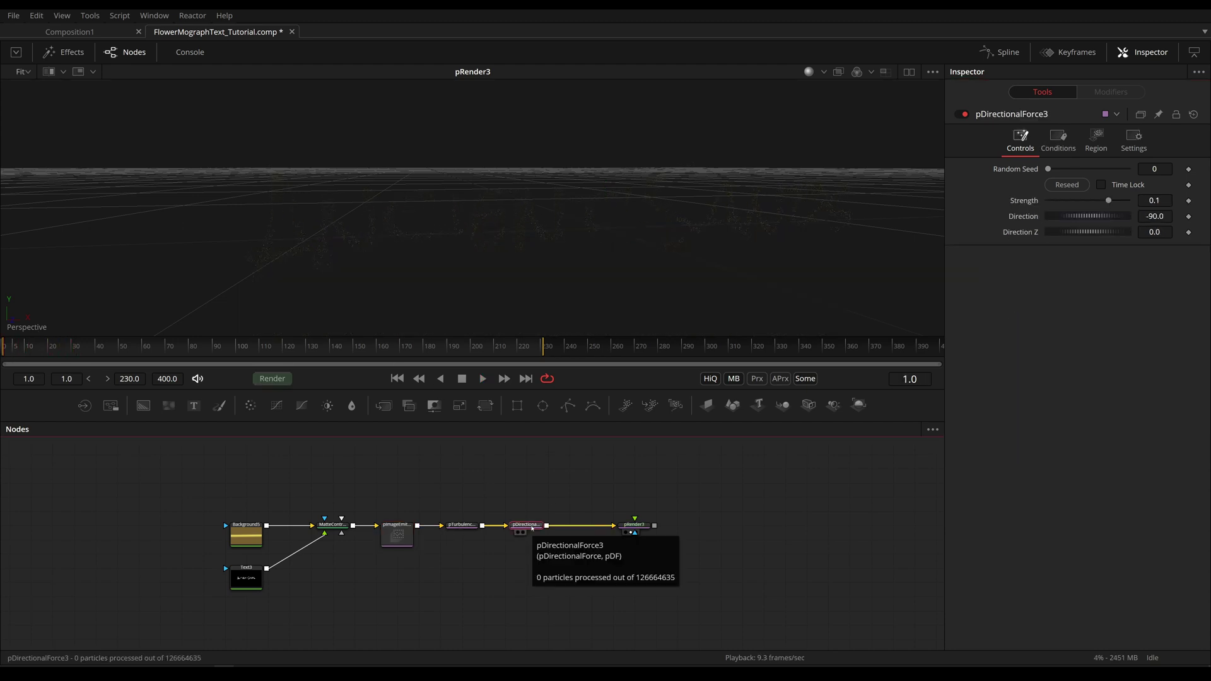
{"action": "key", "text": "shift+space"}
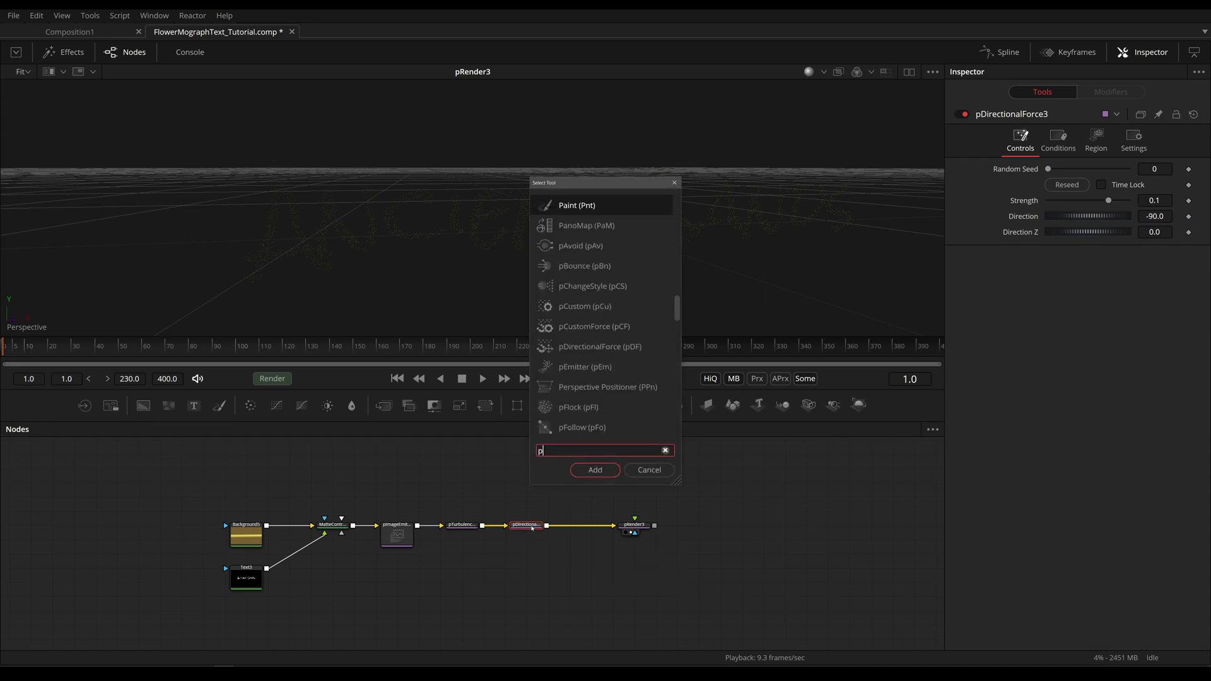
{"action": "type", "text": "pk"}
{"action": "key", "text": "Return"}
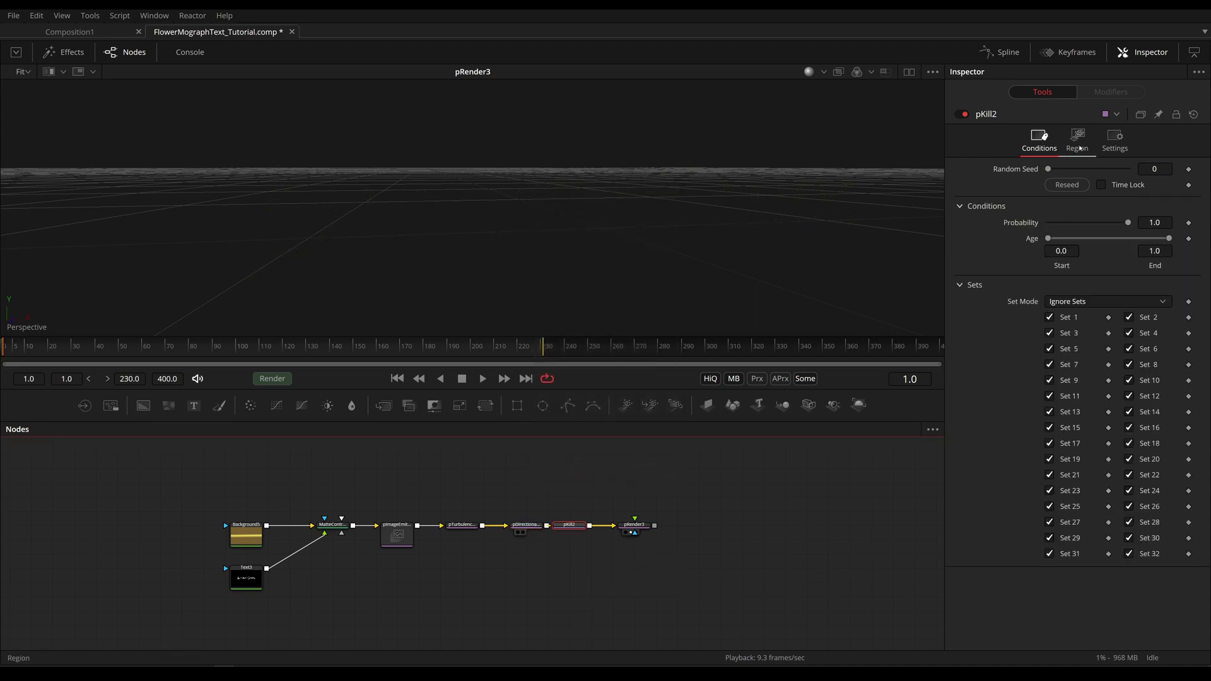
Set the pKill node's Region Mode to When inside region and its Region to Cube.
{"action": "left_click", "coordinate": [1078, 139]}
{"action": "left_click", "coordinate": [1084, 184]}
{"action": "left_click", "coordinate": [1112, 212]}
{"action": "left_click", "coordinate": [1082, 201]}
{"action": "left_click", "coordinate": [1091, 242]}
Place the kill cube below the text at Y Offset about -0.098, sized 0.661 by 0.031 by 0.173, and play the particles.
{"action": "scroll", "coordinate": [610, 218], "scroll_direction": "down", "scroll_amount": 6}
{"action": "left_click_drag", "start_coordinate": [491, 171], "coordinate": [493, 214]}
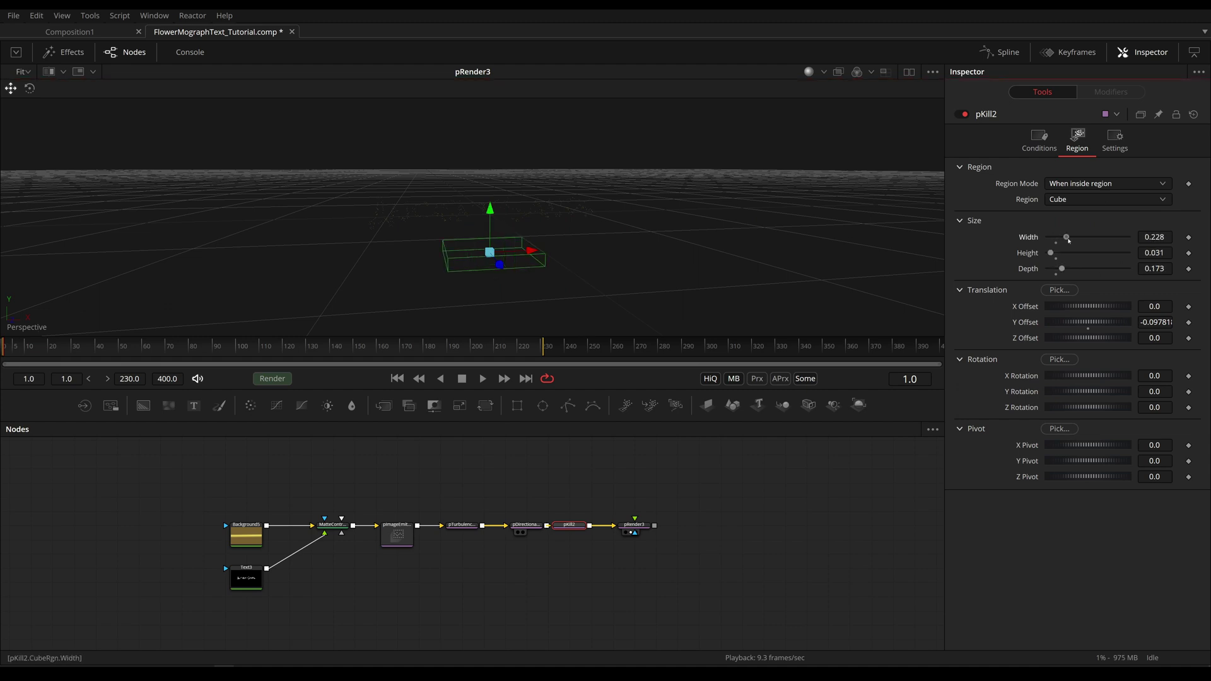
{"action": "left_click_drag", "start_coordinate": [1068, 240], "coordinate": [1101, 240]}
{"action": "key", "text": "space"}
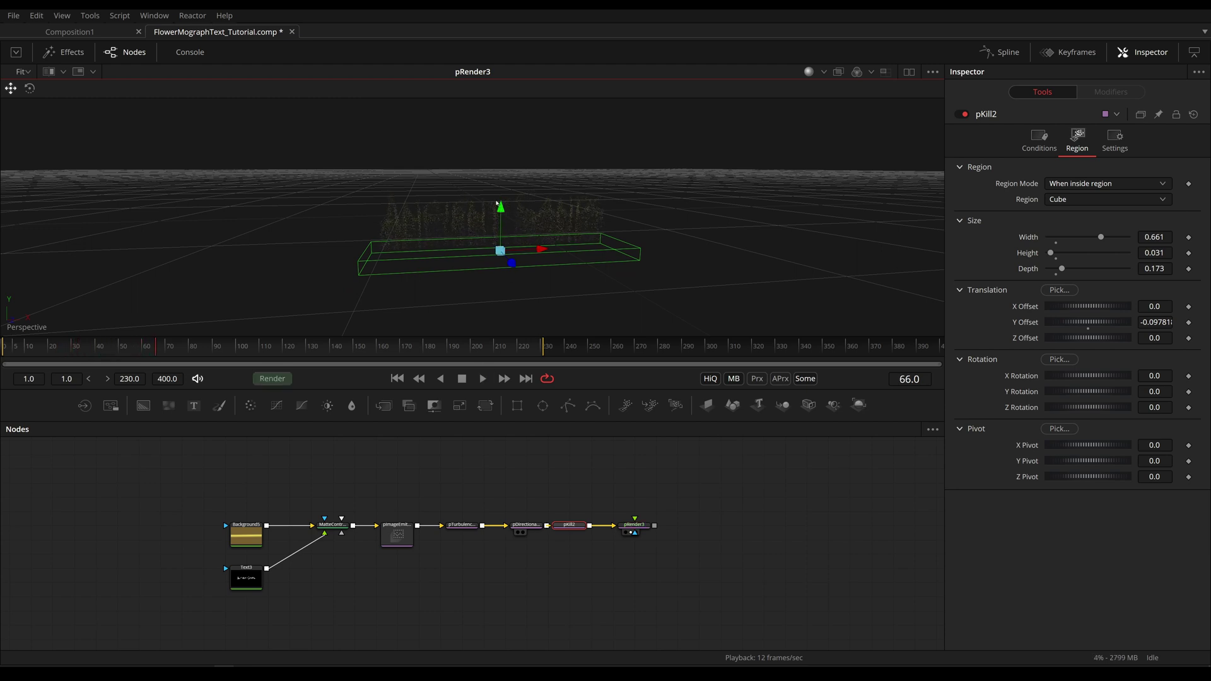
{"action": "key", "text": "space"}
Set the turbulence's X Strength to 0.992, Y Strength to 0.252 and Density to 30.7, and play the particles.
{"action": "left_click", "coordinate": [474, 524]}
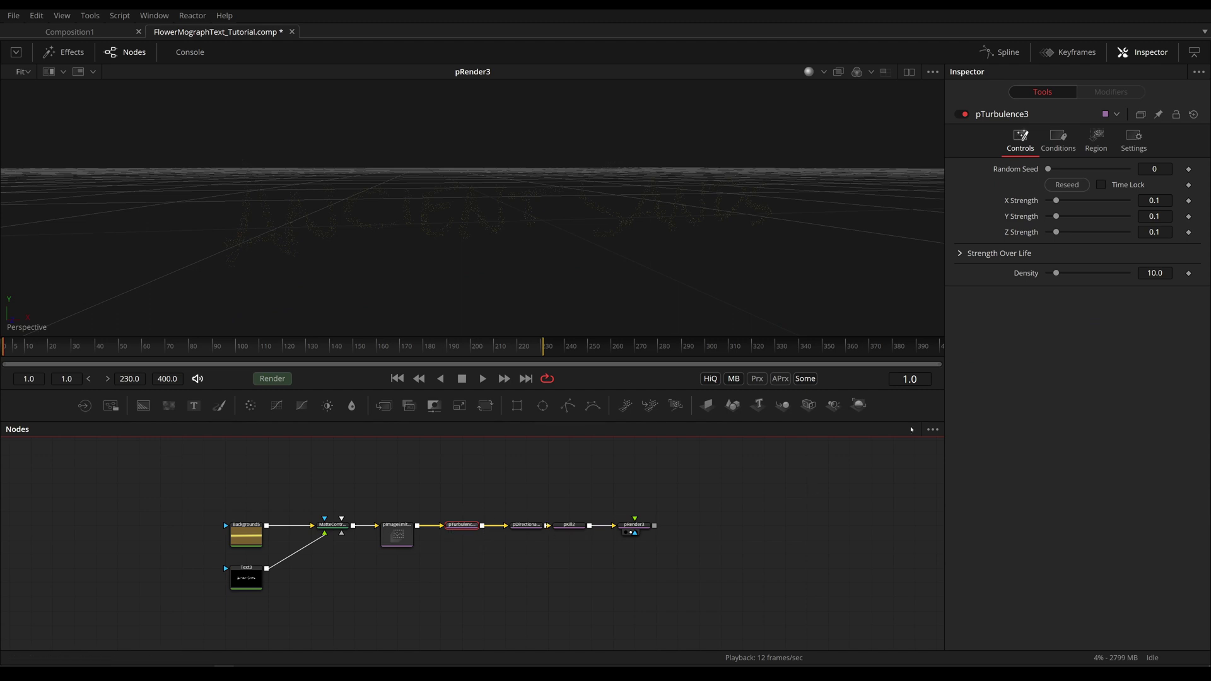
{"action": "left_click_drag", "start_coordinate": [1056, 201], "coordinate": [1068, 219]}
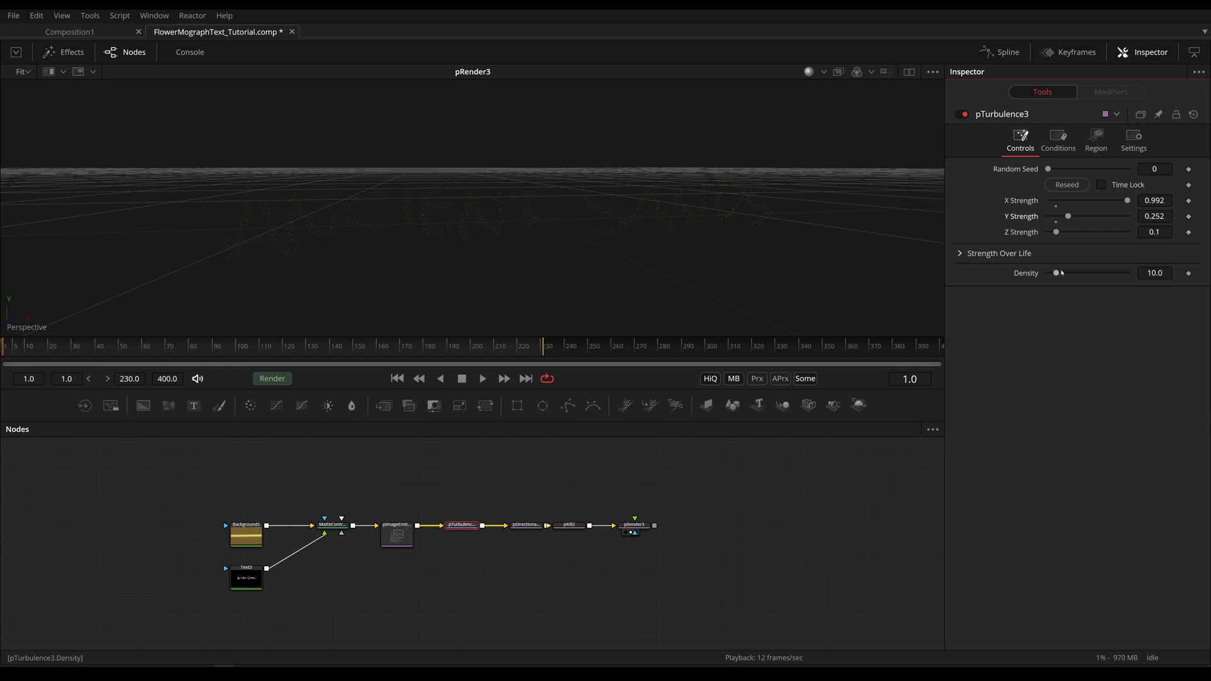
{"action": "left_click_drag", "start_coordinate": [1056, 275], "coordinate": [1068, 278]}
{"action": "key", "text": "space"}
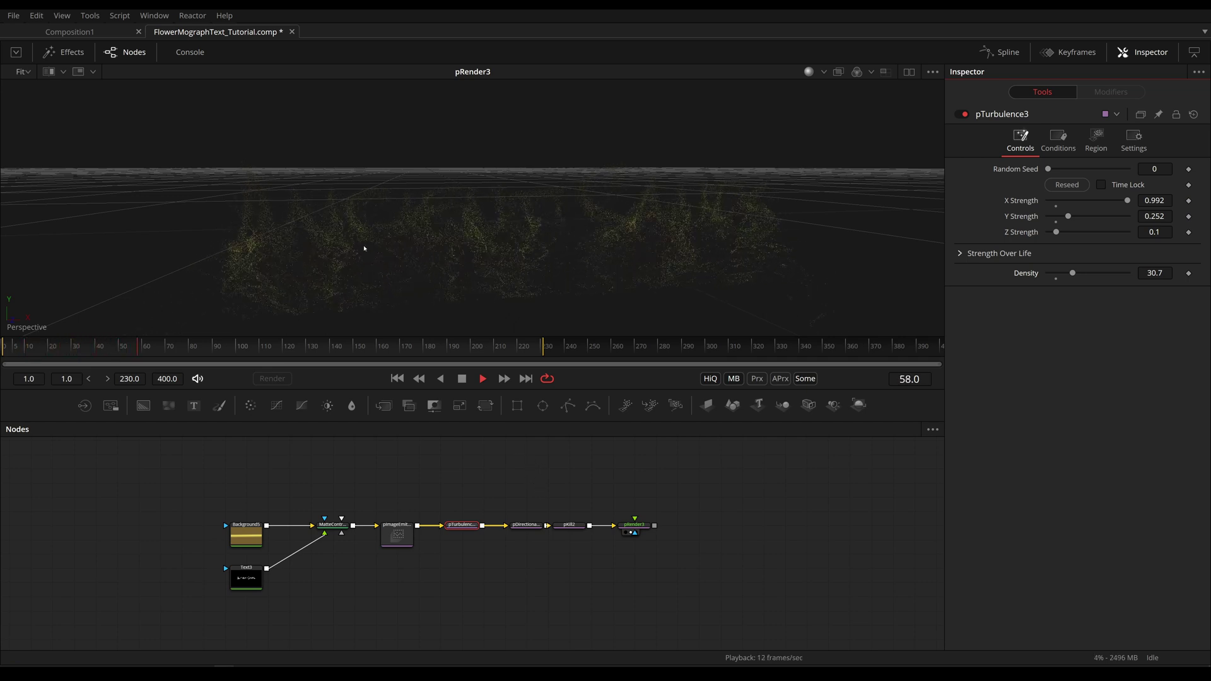
{"action": "key", "text": "space"}
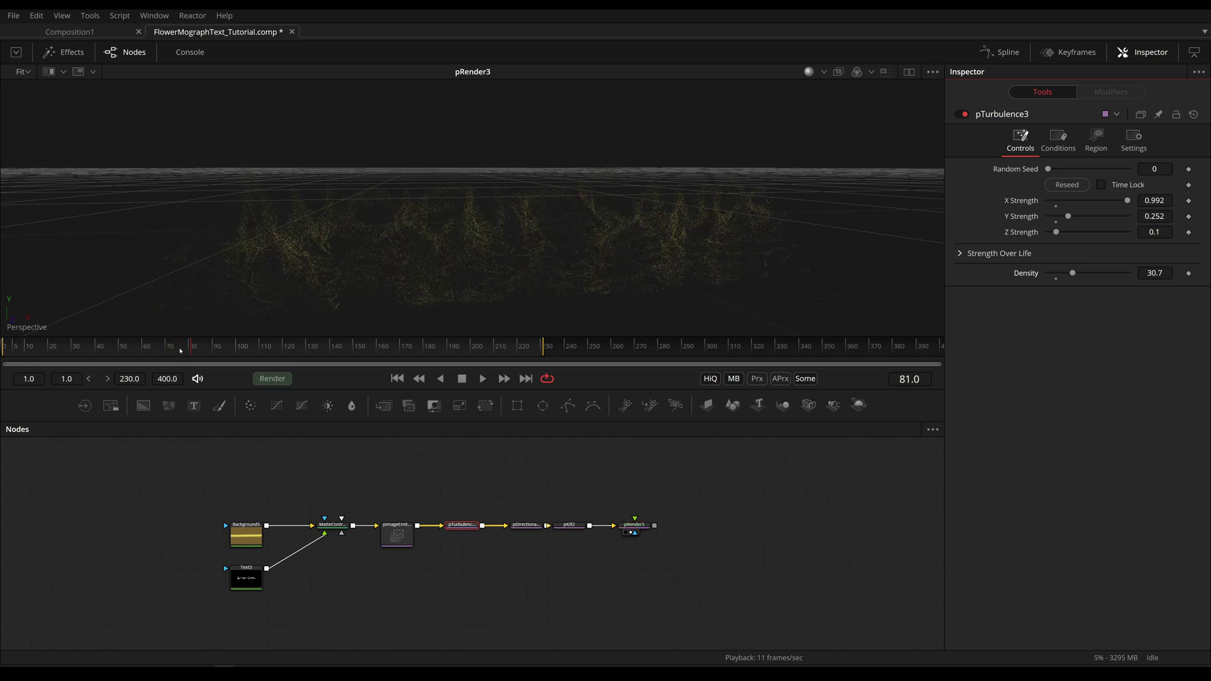
{"action": "left_click_drag", "start_coordinate": [181, 350], "coordinate": [176, 351]}
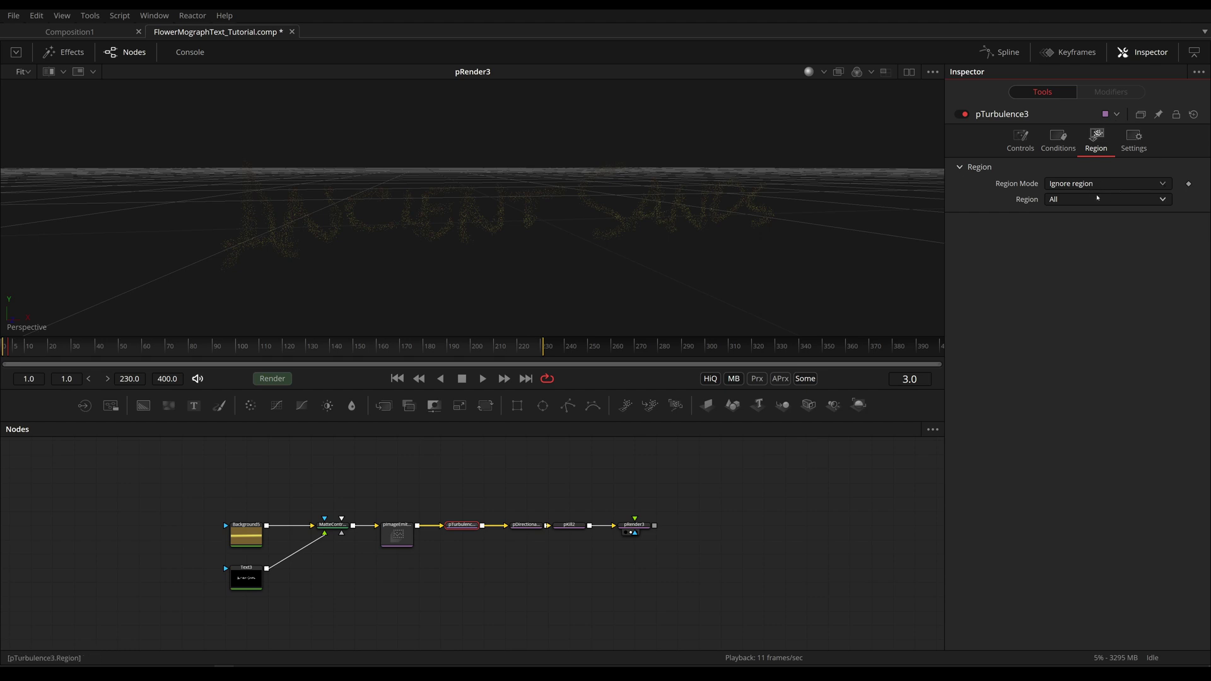
Set the turbulence's Region to Bitmap and its Region Mode to When inside region.
{"action": "left_click", "coordinate": [1092, 198]}
{"action": "left_click", "coordinate": [1088, 230]}
{"action": "left_click", "coordinate": [1091, 184]}
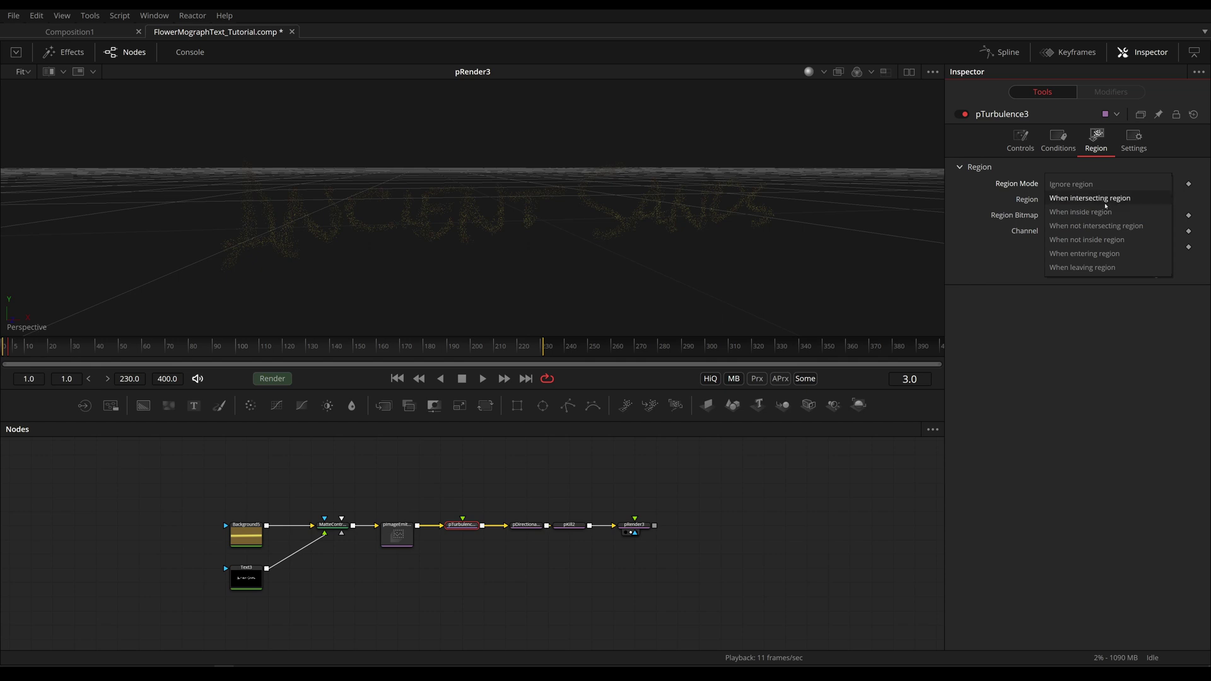
{"action": "left_click", "coordinate": [1104, 213]}
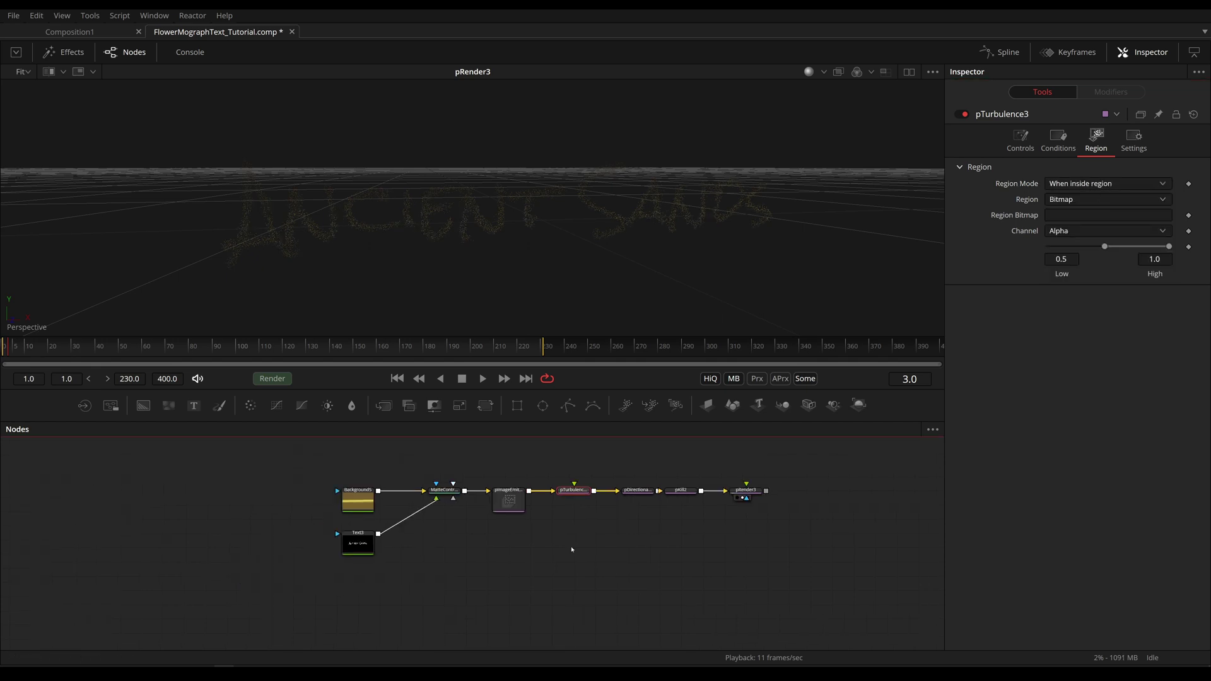
Add a FastNoise node below the turbulence and connect it as the turbulence's region bitmap.
{"action": "key", "text": "shift+space"}
{"action": "type", "text": "fas"}
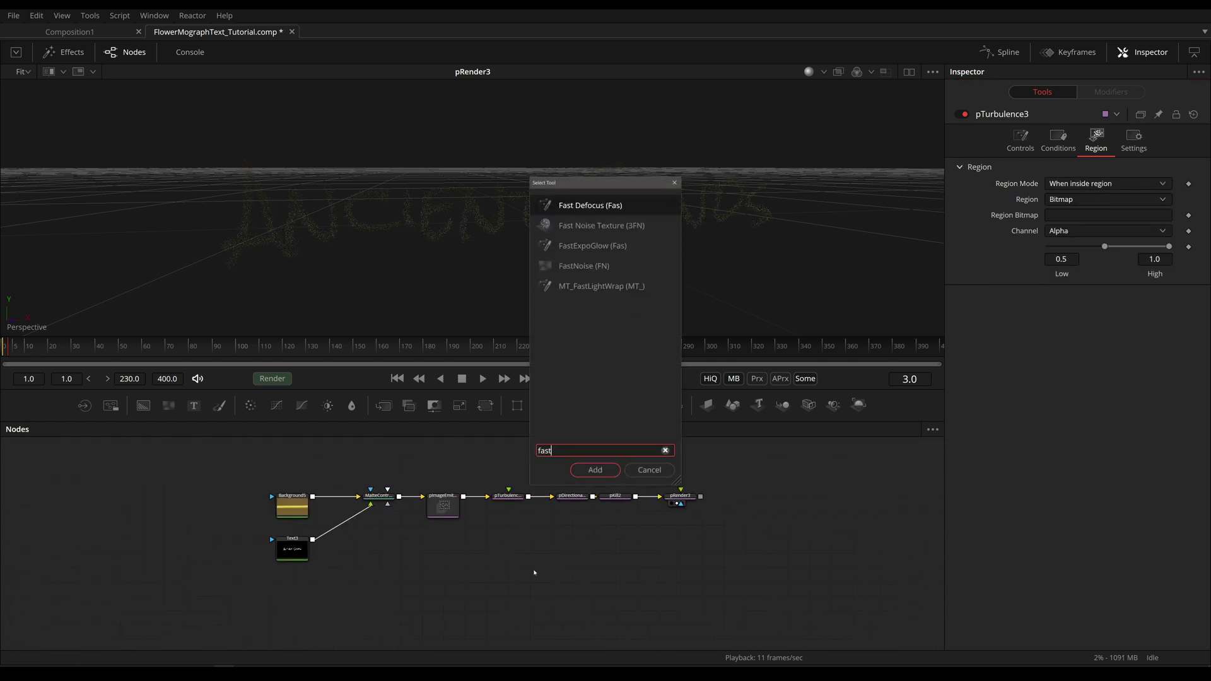
{"action": "type", "text": "t"}
{"action": "key", "text": "Down"}
{"action": "key", "text": "Down"}
{"action": "key", "text": "Down"}
{"action": "key", "text": "Return"}
{"action": "left_click_drag", "start_coordinate": [530, 554], "coordinate": [505, 548]}
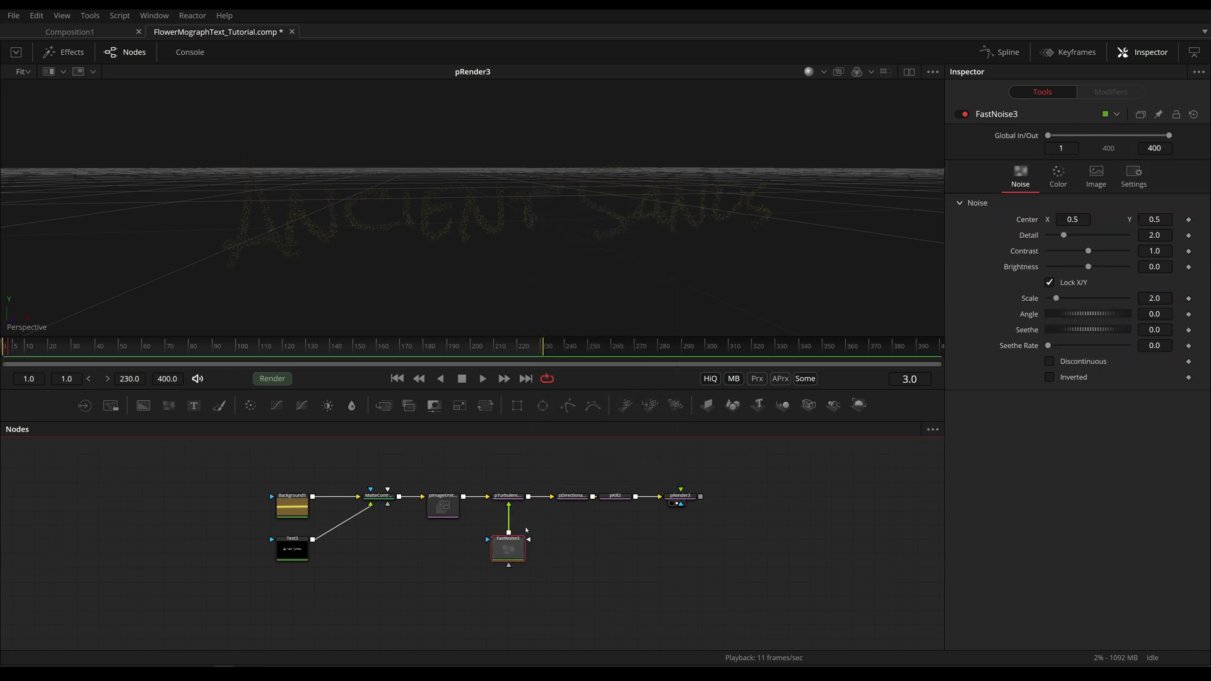
Play the particles with the noise-driven turbulence and return to the first frame.
{"action": "key", "text": "space"}
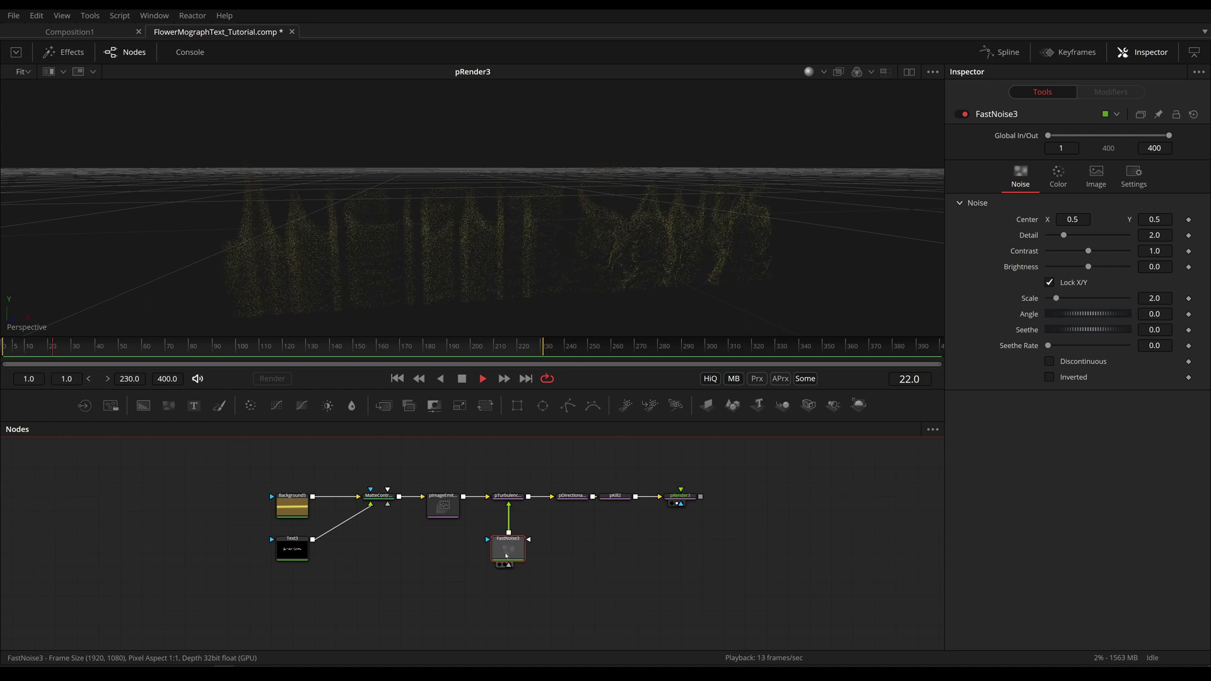
{"action": "key", "text": "space"}
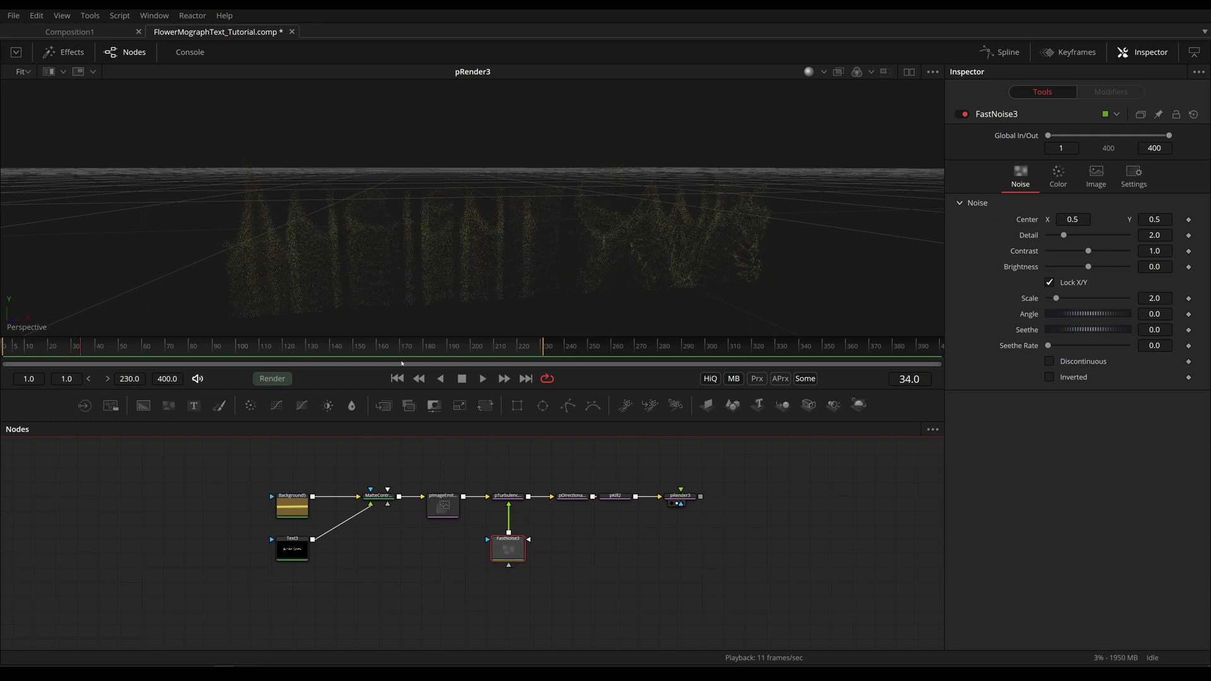
{"action": "left_click", "coordinate": [396, 379]}
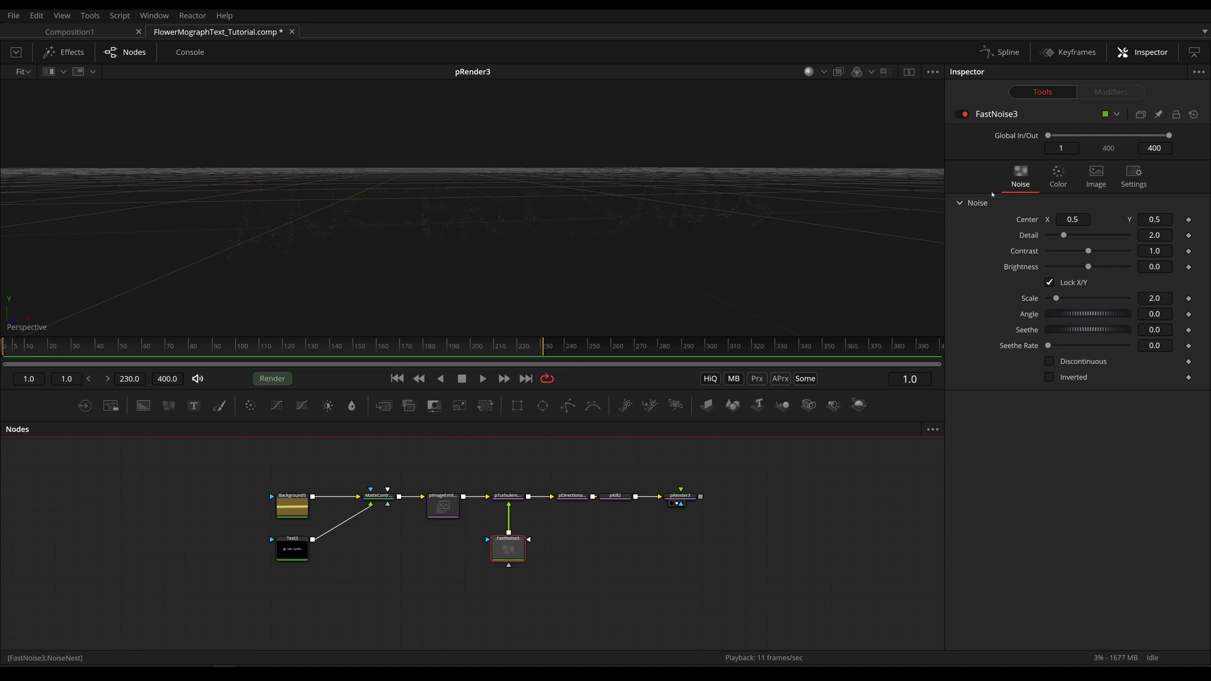
Set the FastNoise Detail to 3.23 and, with the noise shown in the viewer, its Scale to 9.61.
{"action": "left_click_drag", "start_coordinate": [1064, 235], "coordinate": [1074, 235]}
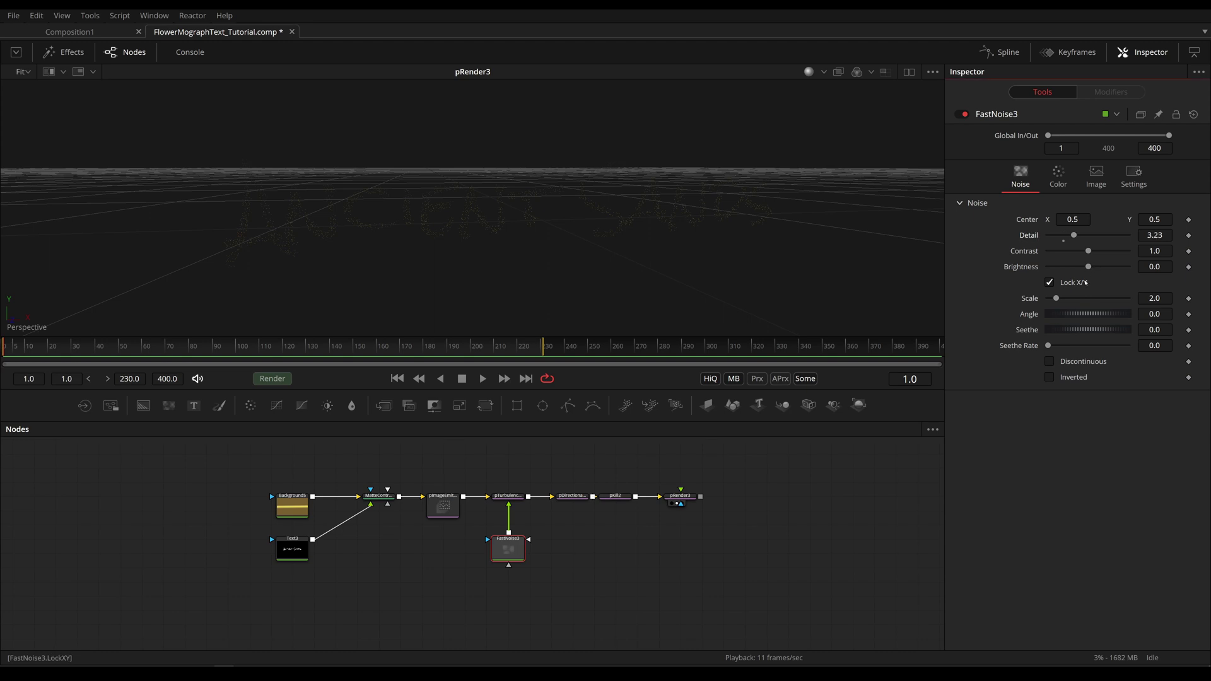
{"action": "left_click_drag", "start_coordinate": [1060, 300], "coordinate": [1071, 299]}
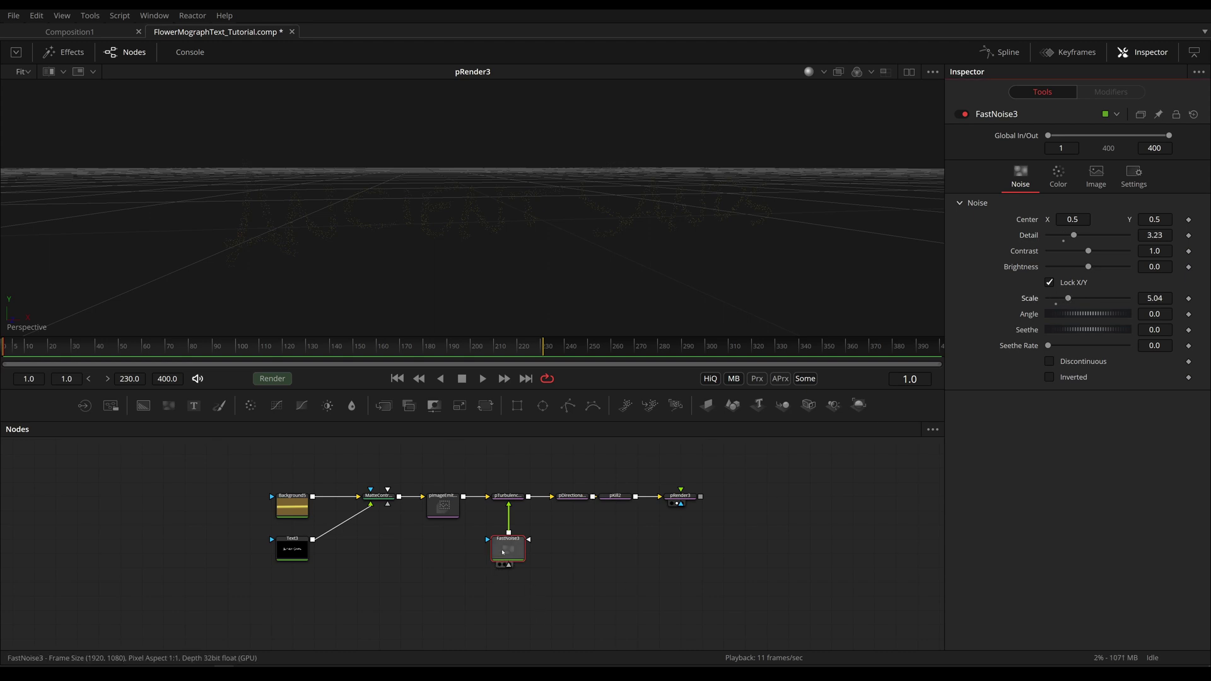
{"action": "left_click", "coordinate": [504, 554]}
{"action": "key", "text": "1"}
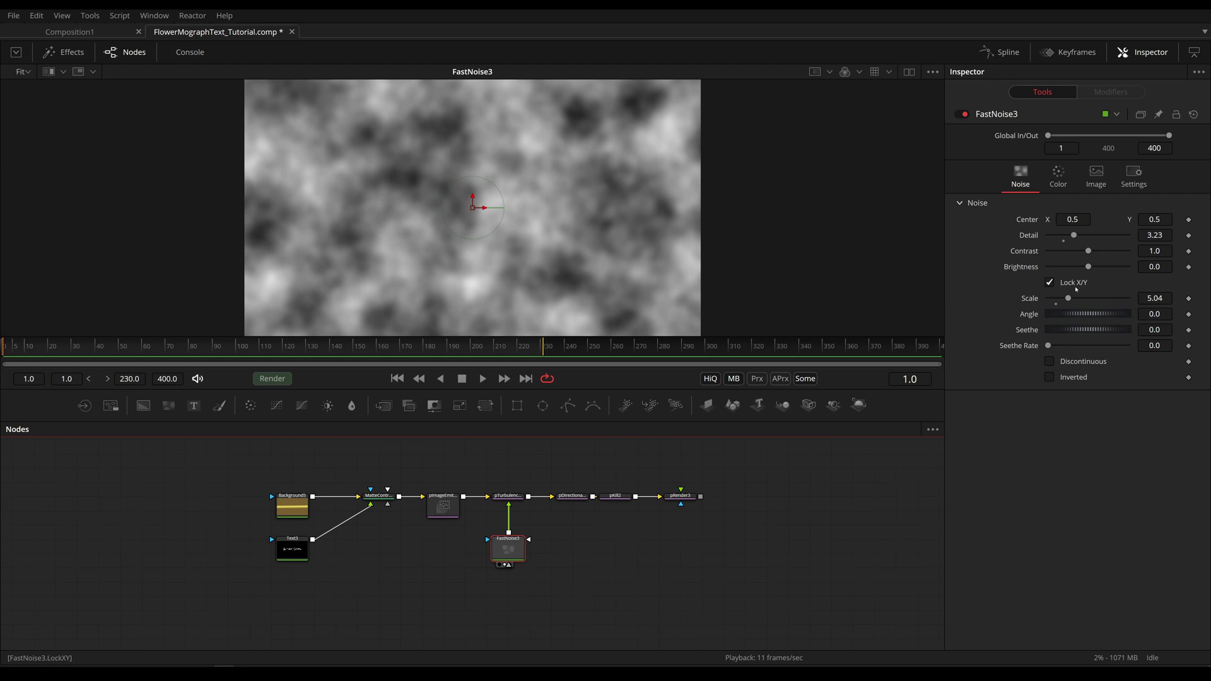
{"action": "left_click_drag", "start_coordinate": [1068, 298], "coordinate": [1086, 298]}
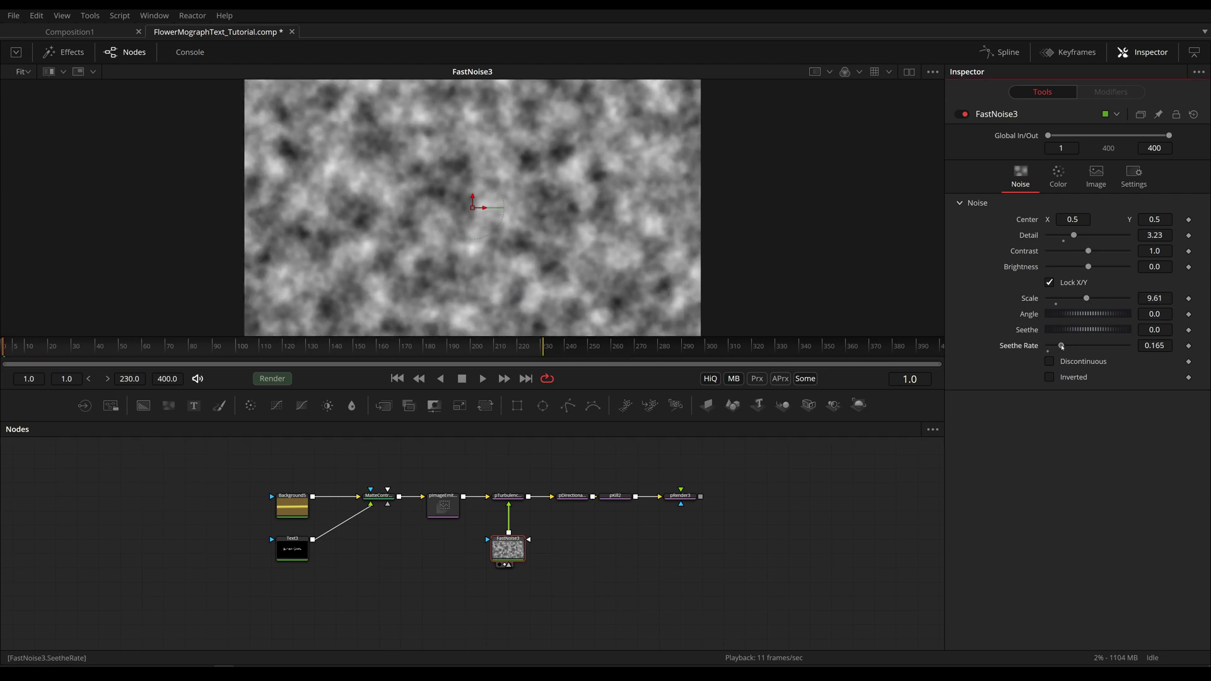
Increase the noise's Seethe Rate and Contrast, and play the result in the pRender view.
{"action": "left_click_drag", "start_coordinate": [1049, 347], "coordinate": [1072, 347]}
{"action": "left_click_drag", "start_coordinate": [1089, 251], "coordinate": [1106, 259]}
{"action": "left_click", "coordinate": [680, 496]}
{"action": "key", "text": "2"}
{"action": "key", "text": "space"}
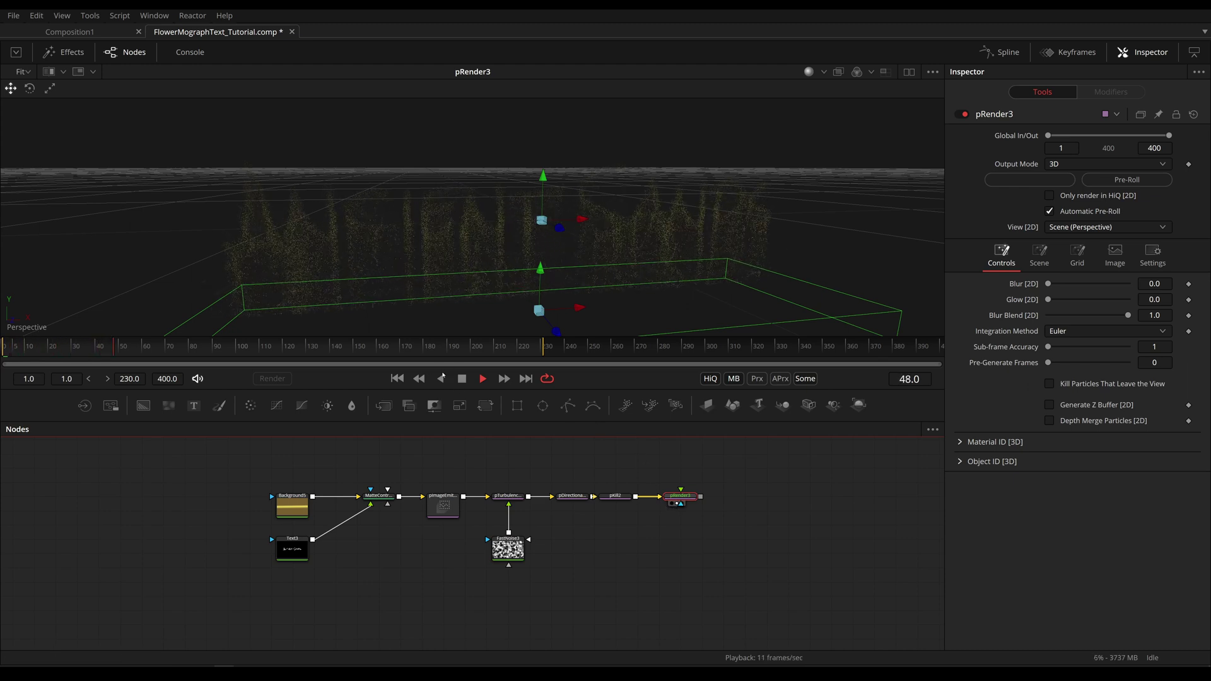
Set the FastNoise Detail to 4.41, Contrast to 1.63 and Scale to 9.92, and play the particles from the first frame.
{"action": "left_click", "coordinate": [398, 378]}
{"action": "left_click", "coordinate": [507, 549]}
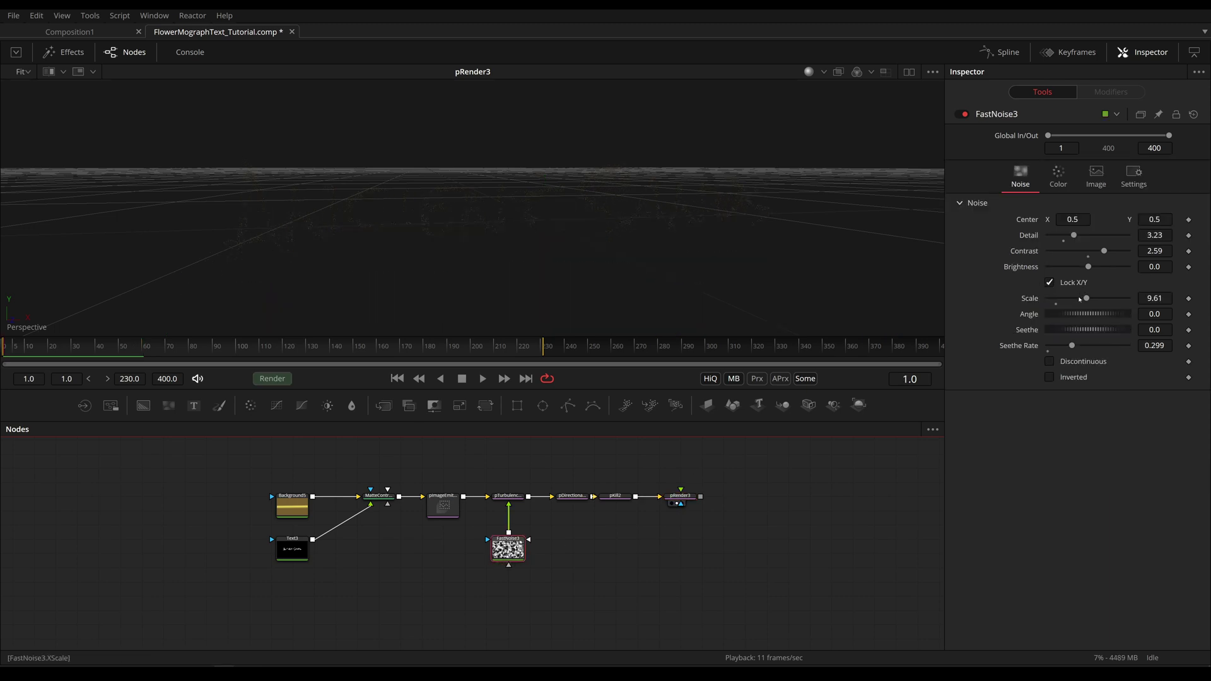
{"action": "left_click_drag", "start_coordinate": [1087, 300], "coordinate": [1087, 298]}
{"action": "left_click_drag", "start_coordinate": [1104, 251], "coordinate": [1083, 235]}
{"action": "key", "text": "space"}
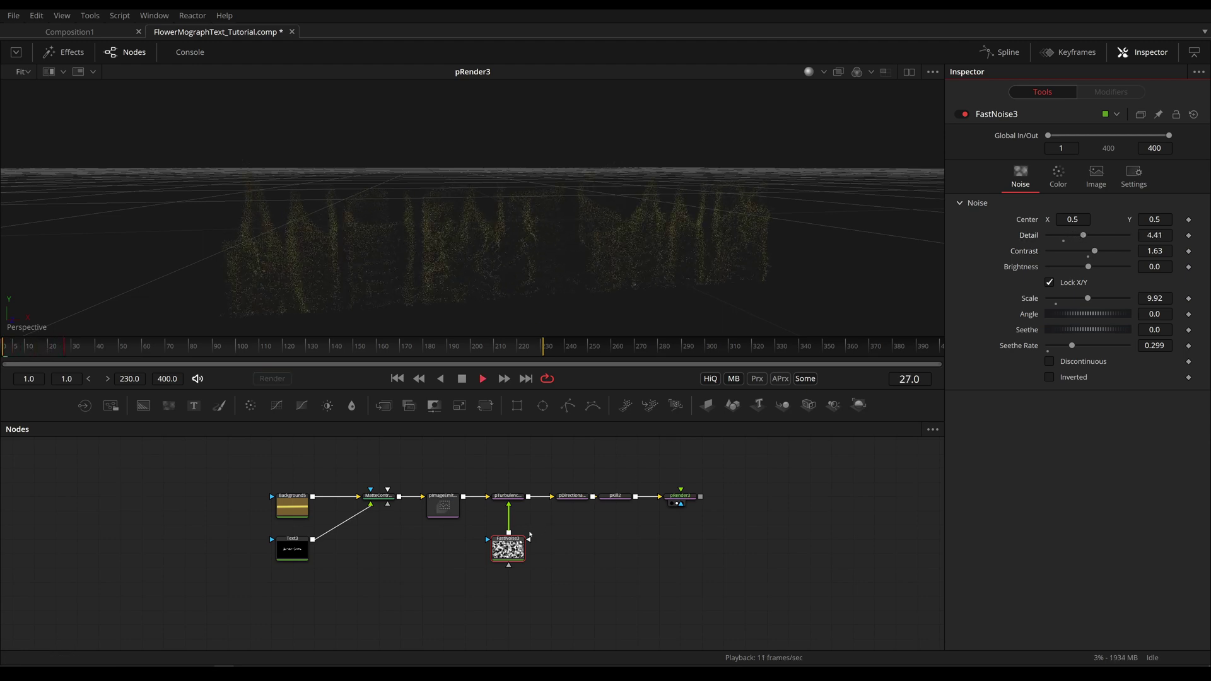
Stop playback, lower the Low limit of the turbulence's bitmap region to 0.0 and return to the first frame.
{"action": "left_click", "coordinate": [509, 502]}
{"action": "key", "text": "space"}
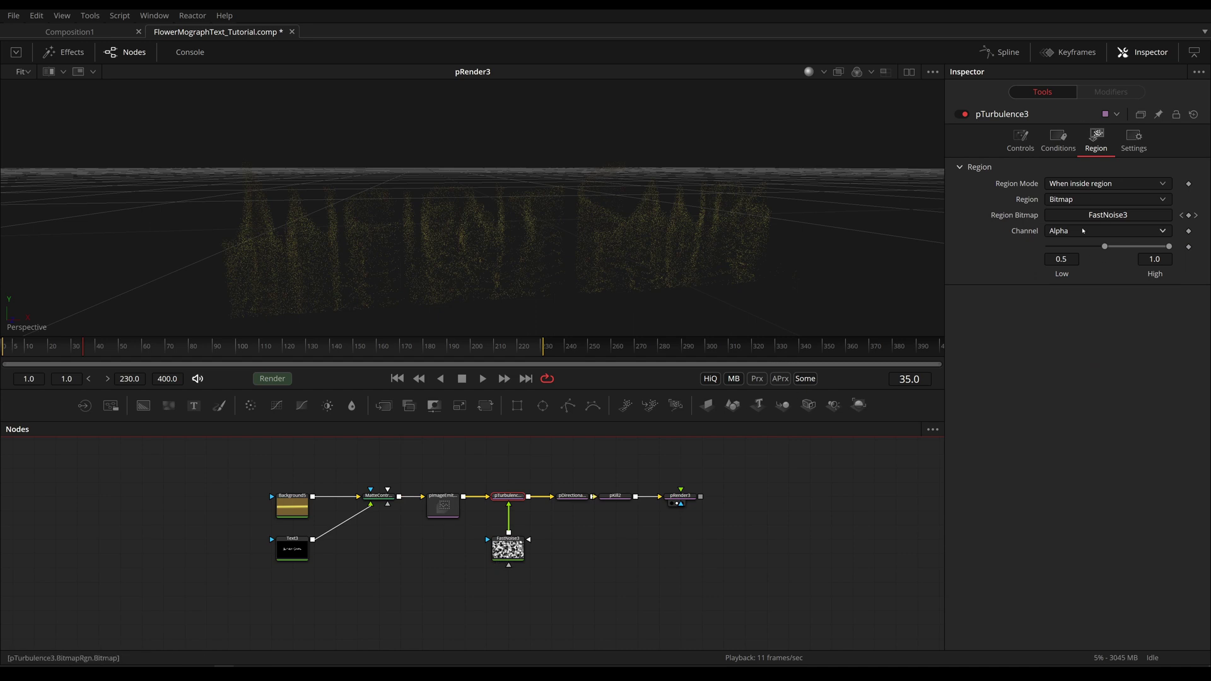
{"action": "left_click_drag", "start_coordinate": [1105, 248], "coordinate": [1050, 246]}
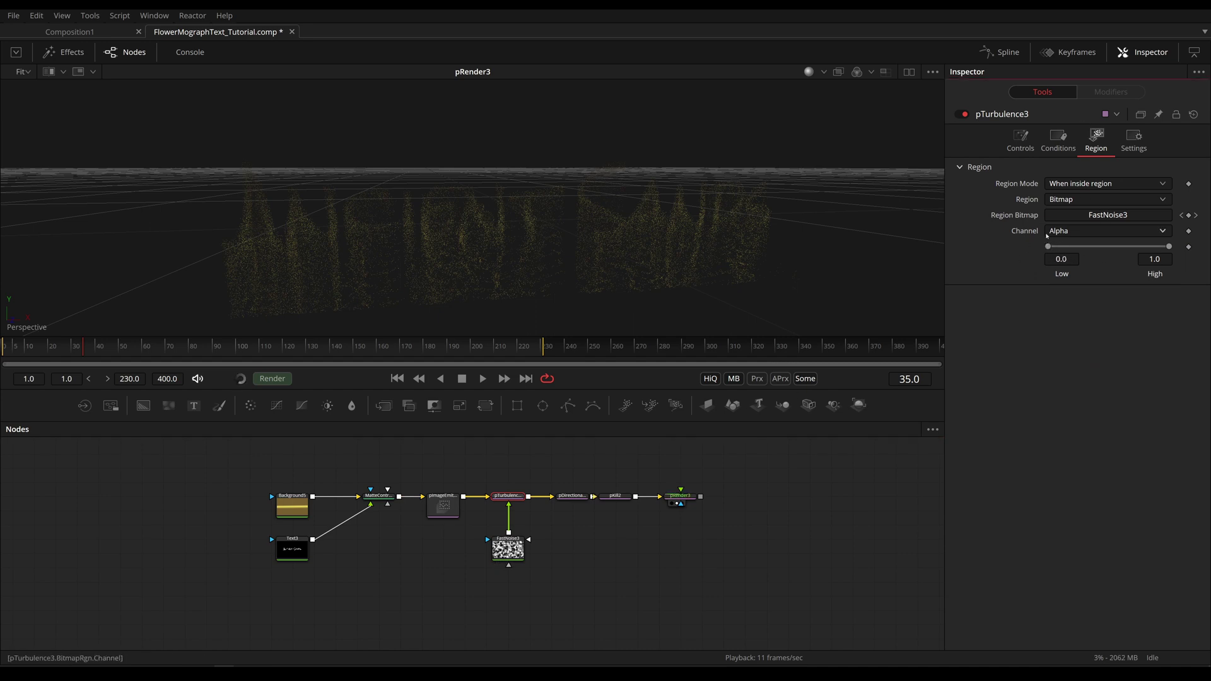
{"action": "left_click", "coordinate": [397, 379]}
Move the noise aside, connect a new Background node as the turbulence's region bitmap in its place, and play the particles.
{"action": "left_click_drag", "start_coordinate": [508, 549], "coordinate": [464, 591]}
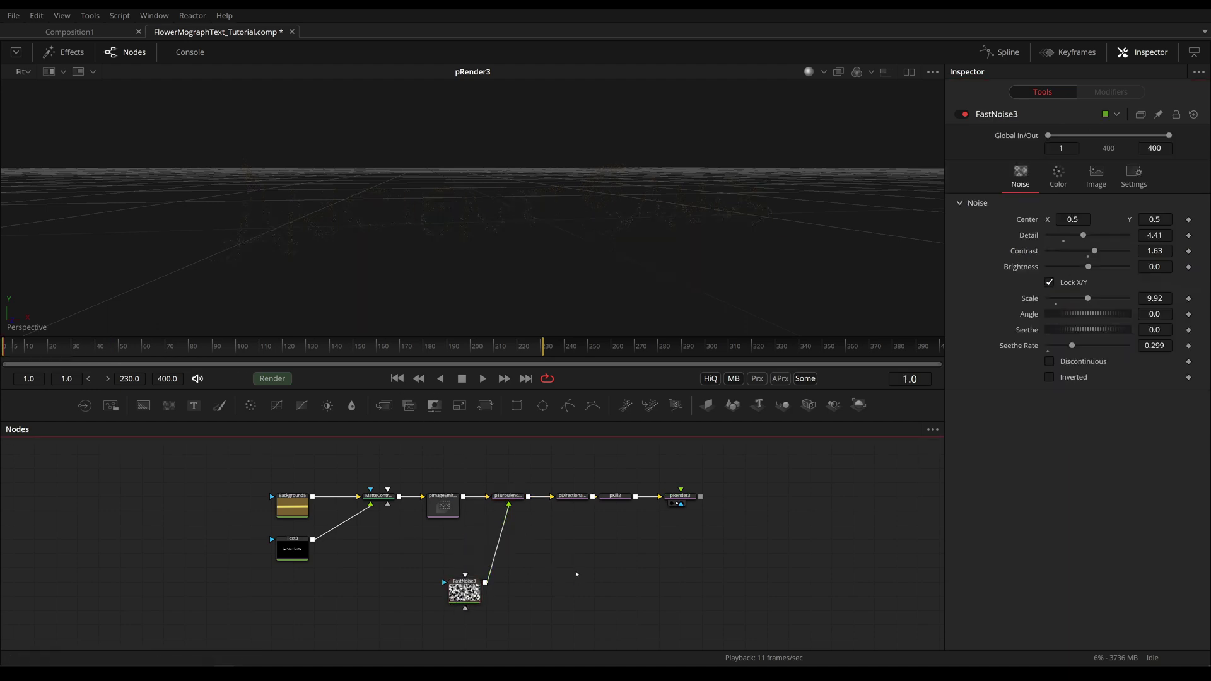
{"action": "key", "text": "shift+space"}
{"action": "type", "text": "back"}
{"action": "key", "text": "Return"}
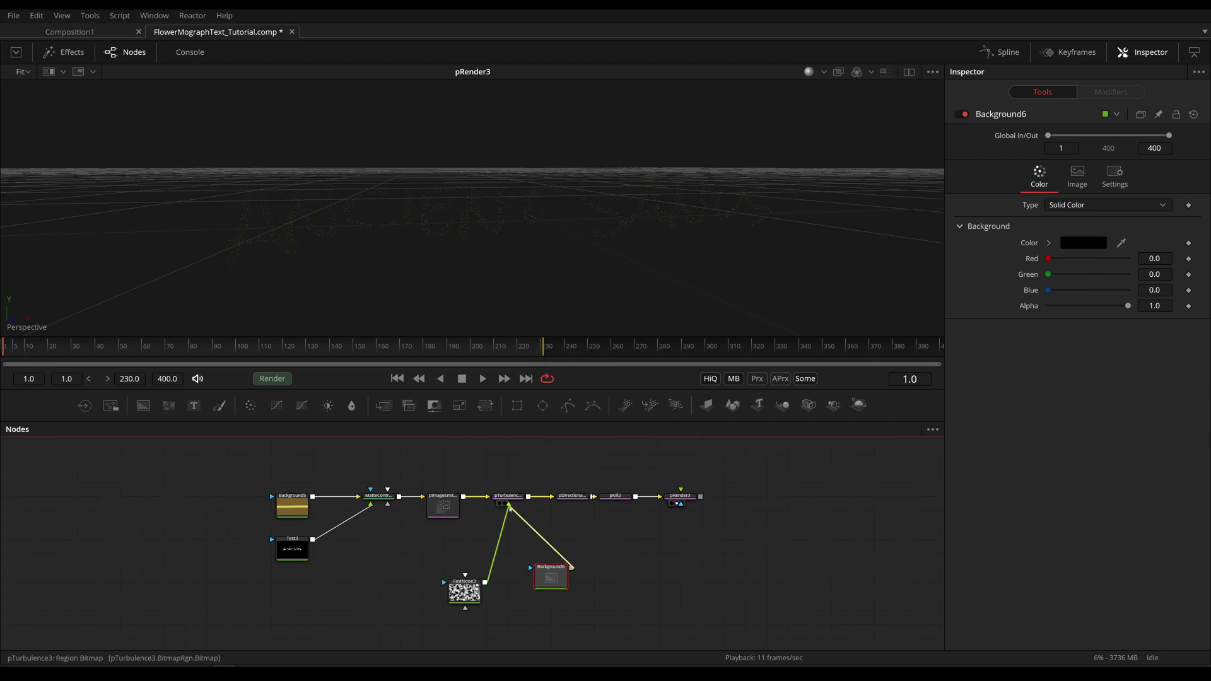
{"action": "left_click_drag", "start_coordinate": [550, 575], "coordinate": [508, 505]}
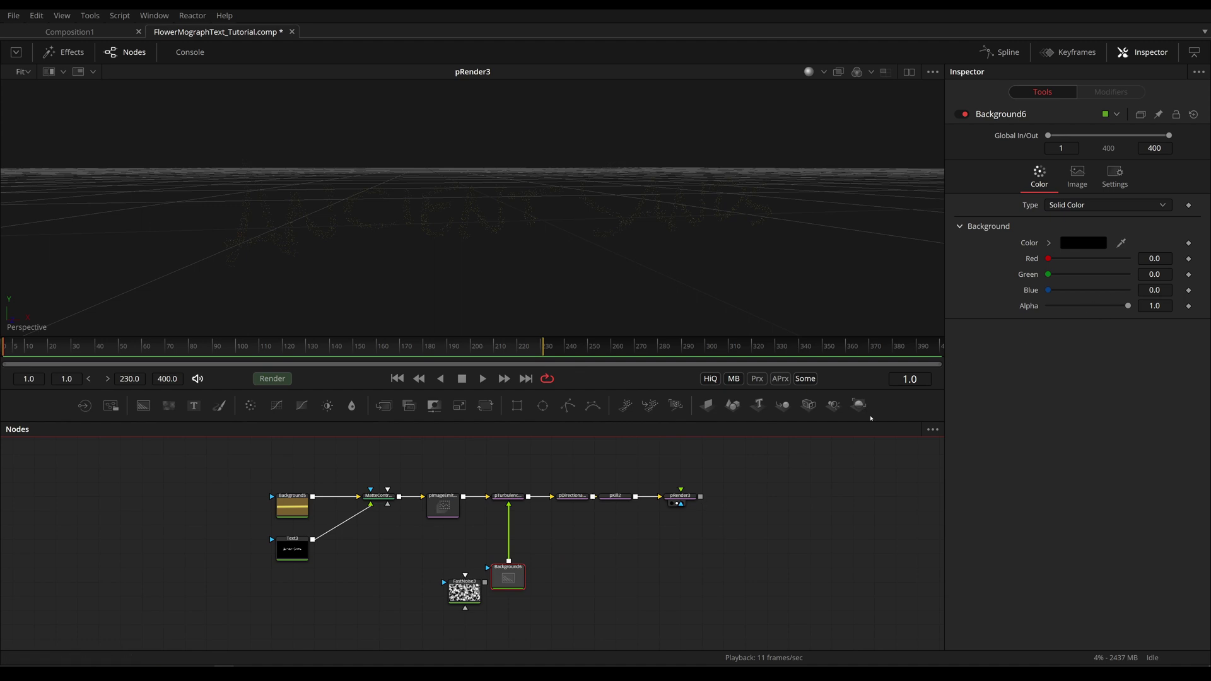
{"action": "key", "text": "space"}
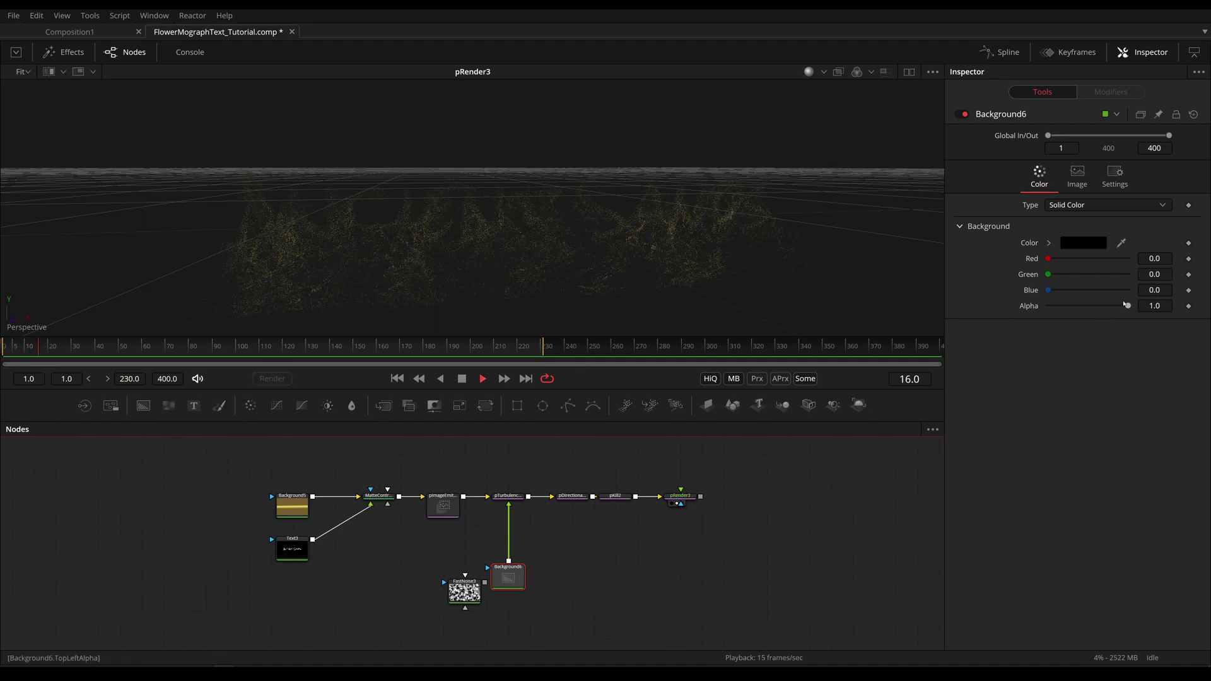
{"action": "key", "text": "space"}
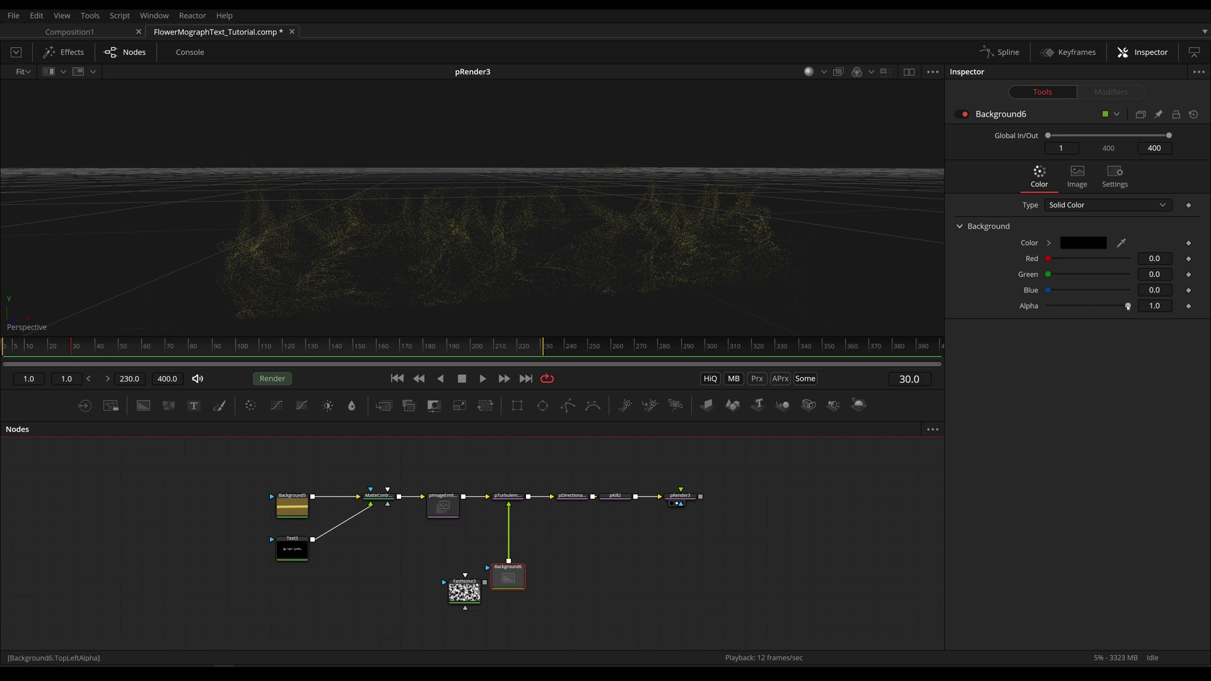
Set the Background's Alpha to 0.0 and play the particles from the first frame.
{"action": "left_click_drag", "start_coordinate": [1128, 306], "coordinate": [1047, 306]}
{"action": "left_click", "coordinate": [397, 379]}
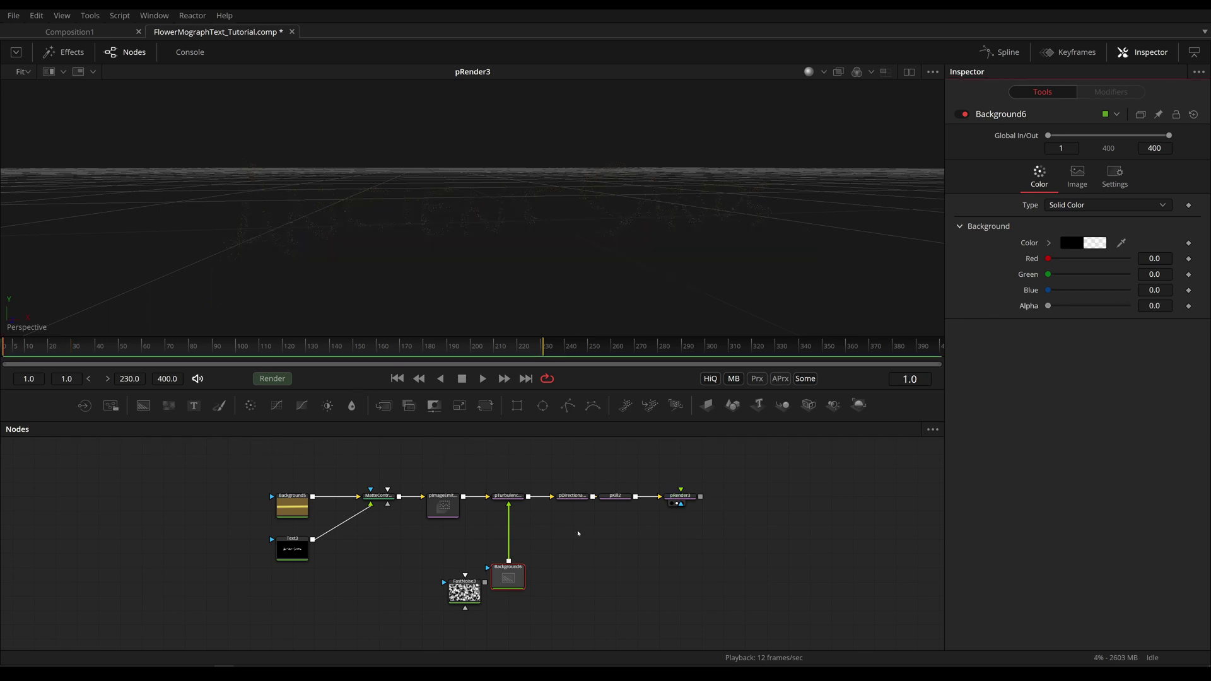
{"action": "key", "text": "space"}
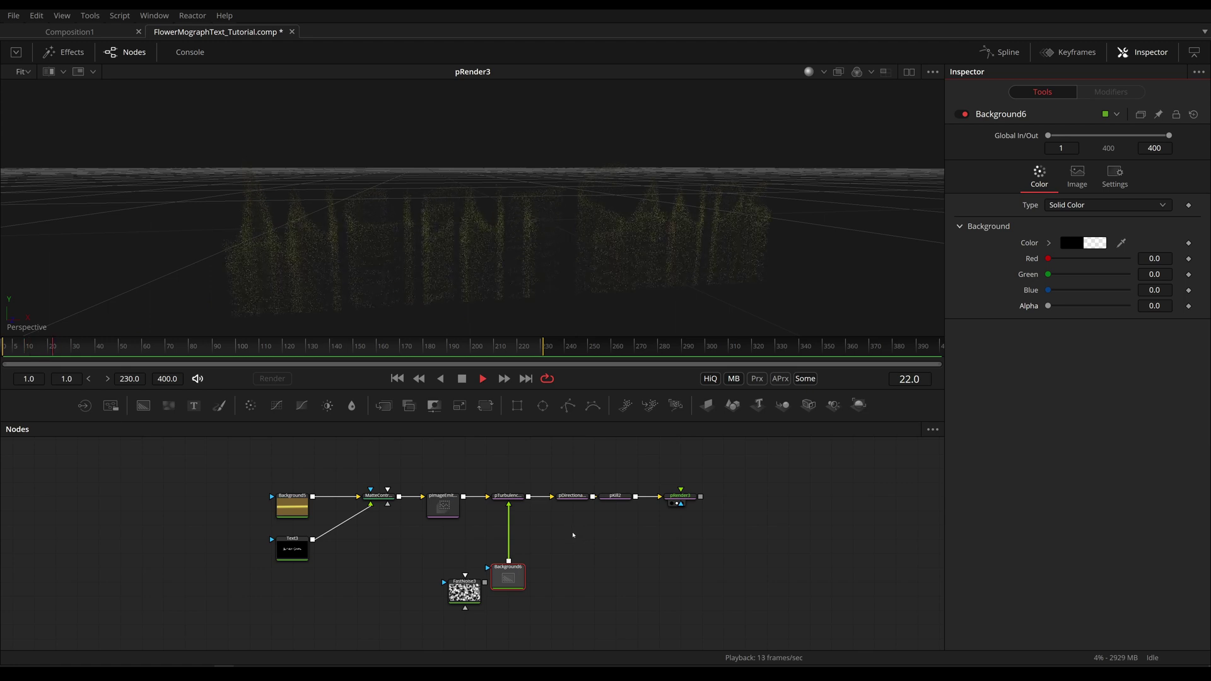
{"action": "key", "text": "space"}
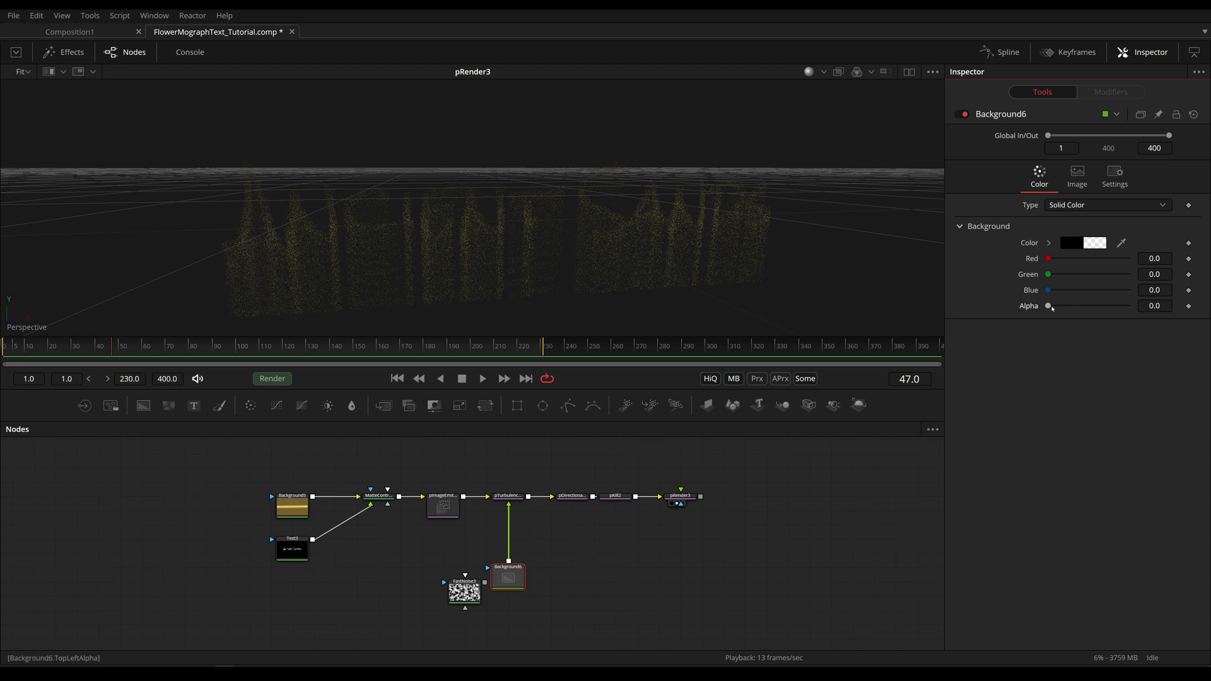
Raise the Background's Alpha to 0.197 and play the particles.
{"action": "left_click_drag", "start_coordinate": [1049, 307], "coordinate": [1064, 306]}
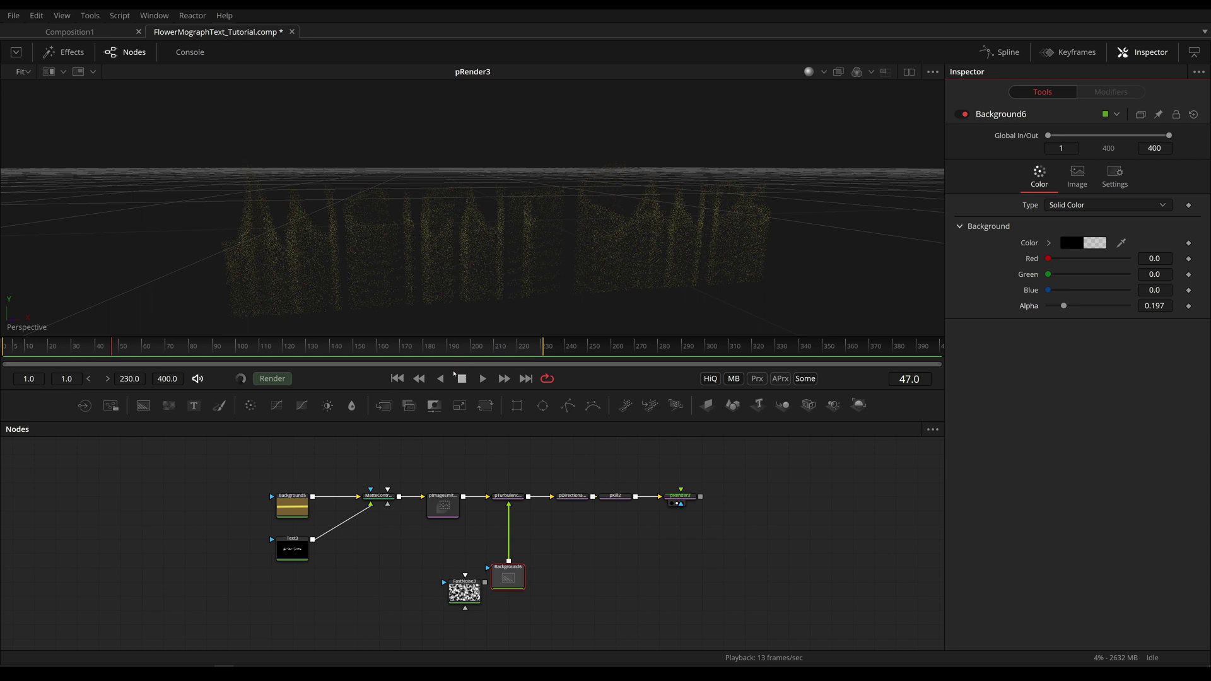
{"action": "key", "text": "space"}
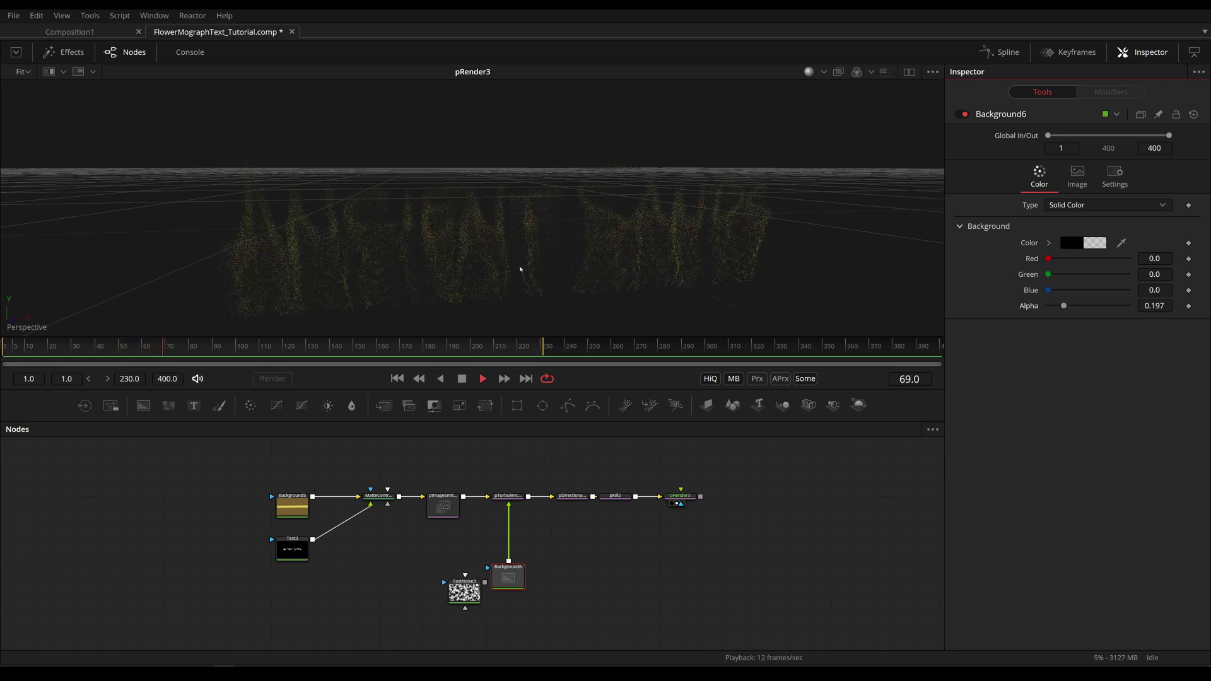
{"action": "key", "text": "space"}
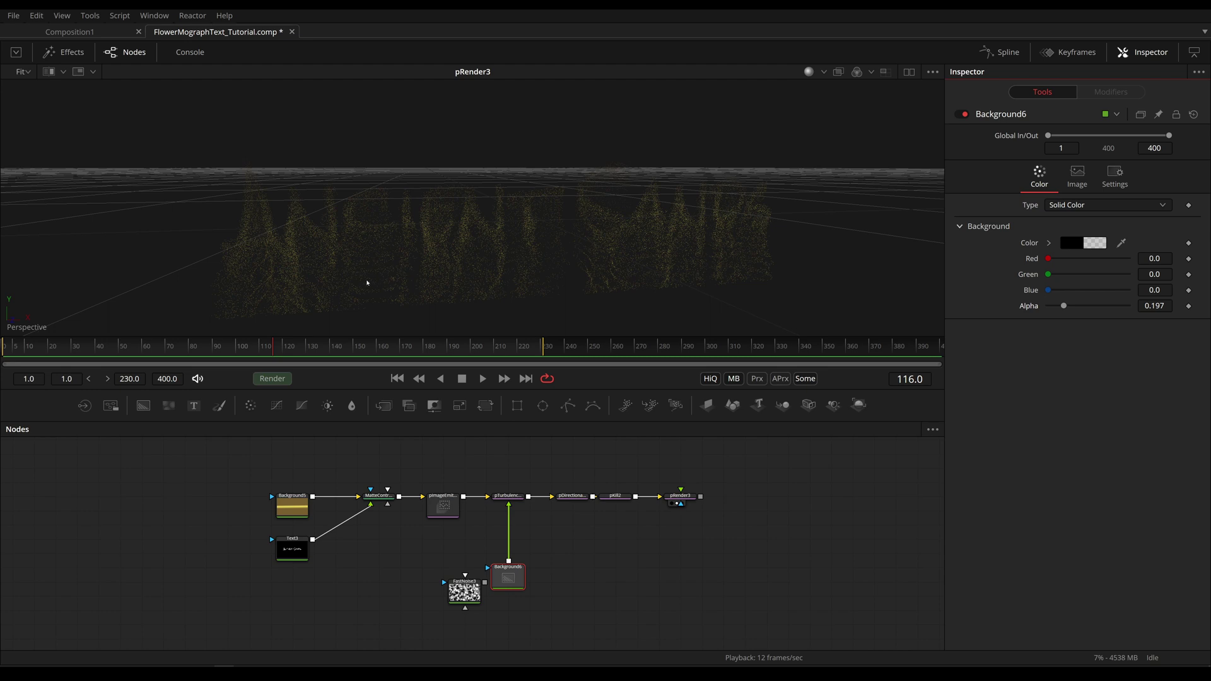
Set the image emitter's temporal distribution to Randomly distributed.
{"action": "left_click", "coordinate": [443, 505]}
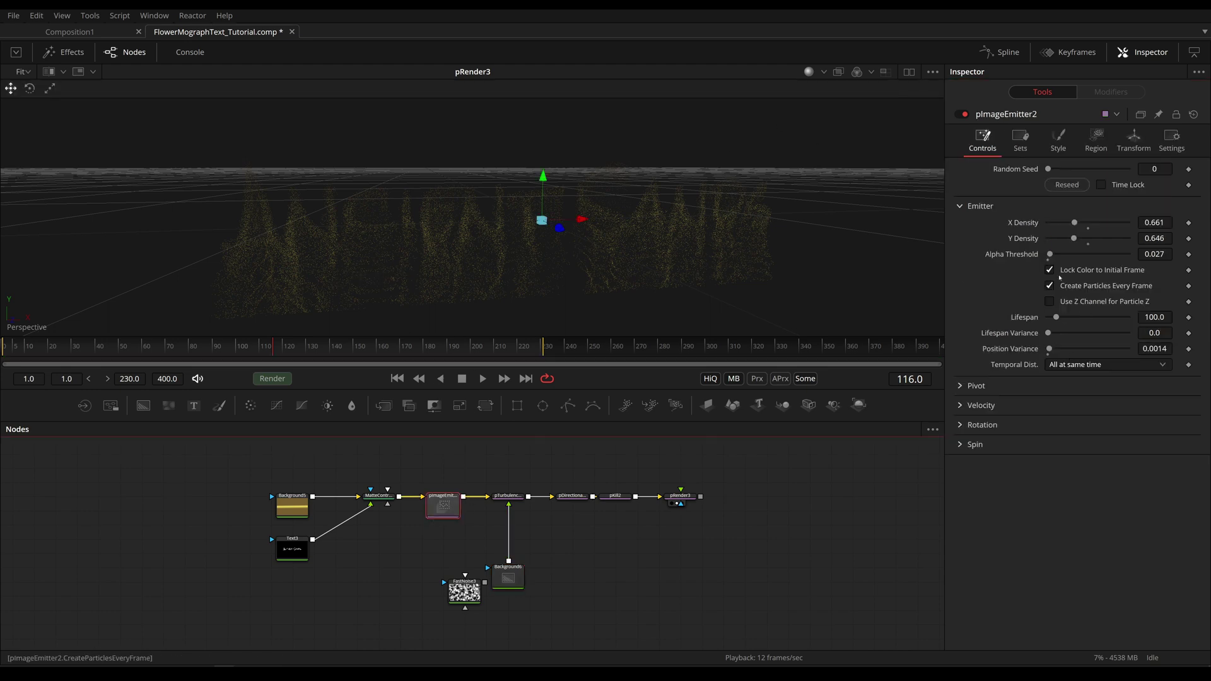
{"action": "left_click", "coordinate": [1078, 364]}
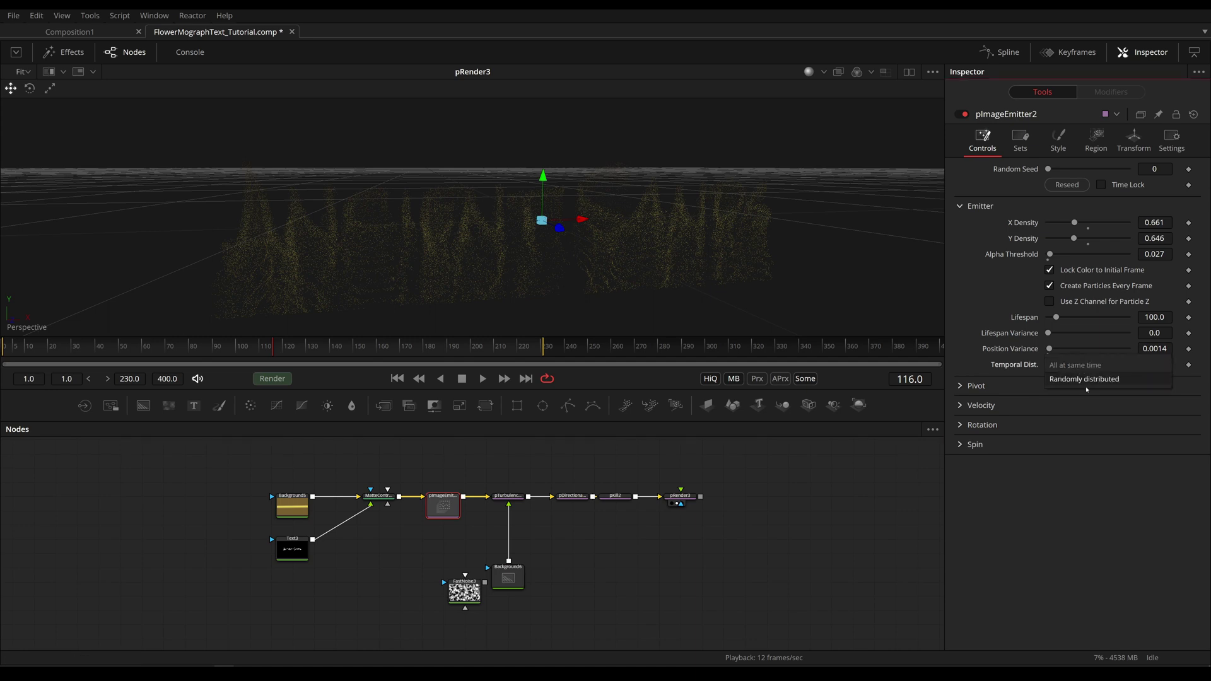
{"action": "left_click", "coordinate": [1084, 378]}
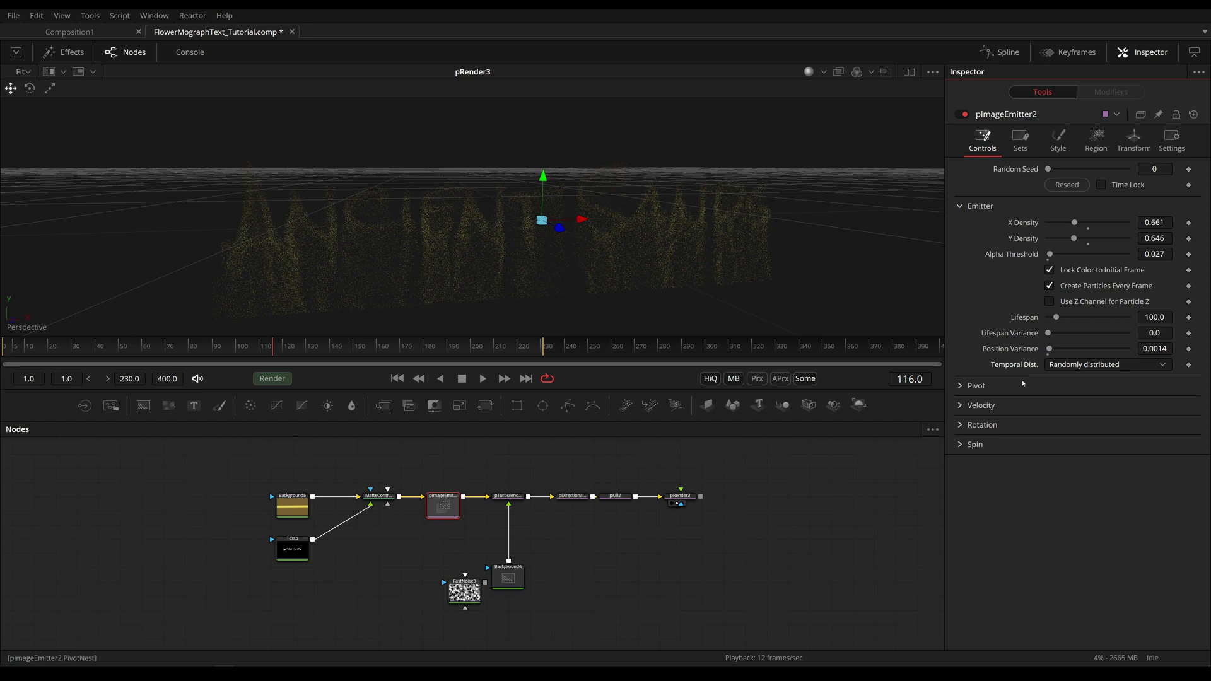
Reconnect the FastNoise as the turbulence's region bitmap in place of the Background, and delete the Background node.
{"action": "key", "text": "Home"}
{"action": "left_click_drag", "start_coordinate": [509, 579], "coordinate": [509, 504]}
{"action": "left_click_drag", "start_coordinate": [466, 592], "coordinate": [511, 563]}
{"action": "left_click", "coordinate": [533, 583]}
{"action": "key", "text": "Delete"}
Play the particles with the noise-driven turbulence and randomly distributed emission, and return to the first frame.
{"action": "key", "text": "space"}
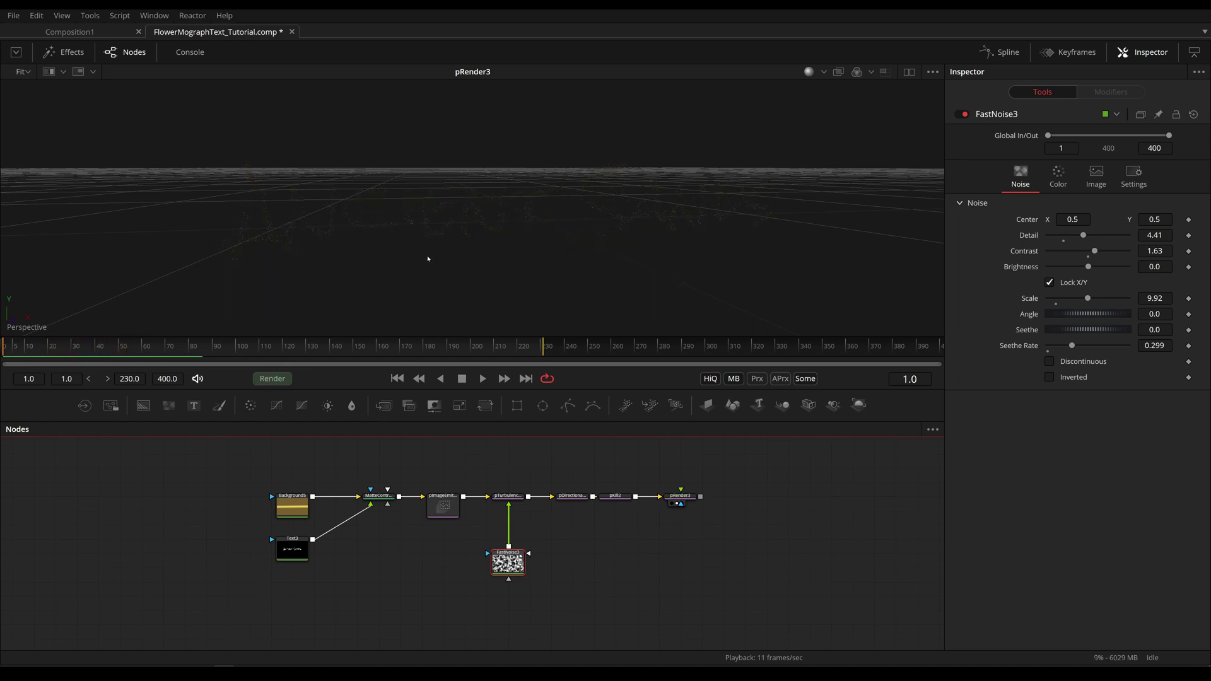
{"action": "key", "text": "space"}
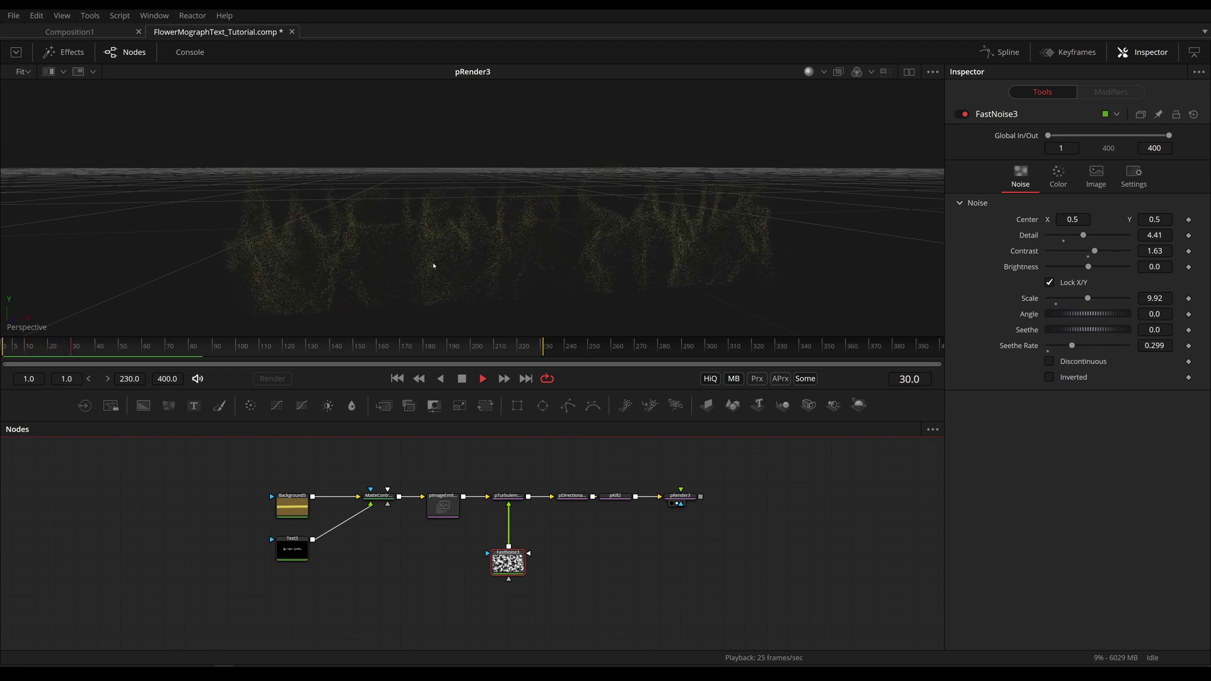
{"action": "key", "text": "space"}
{"action": "key", "text": "Home"}
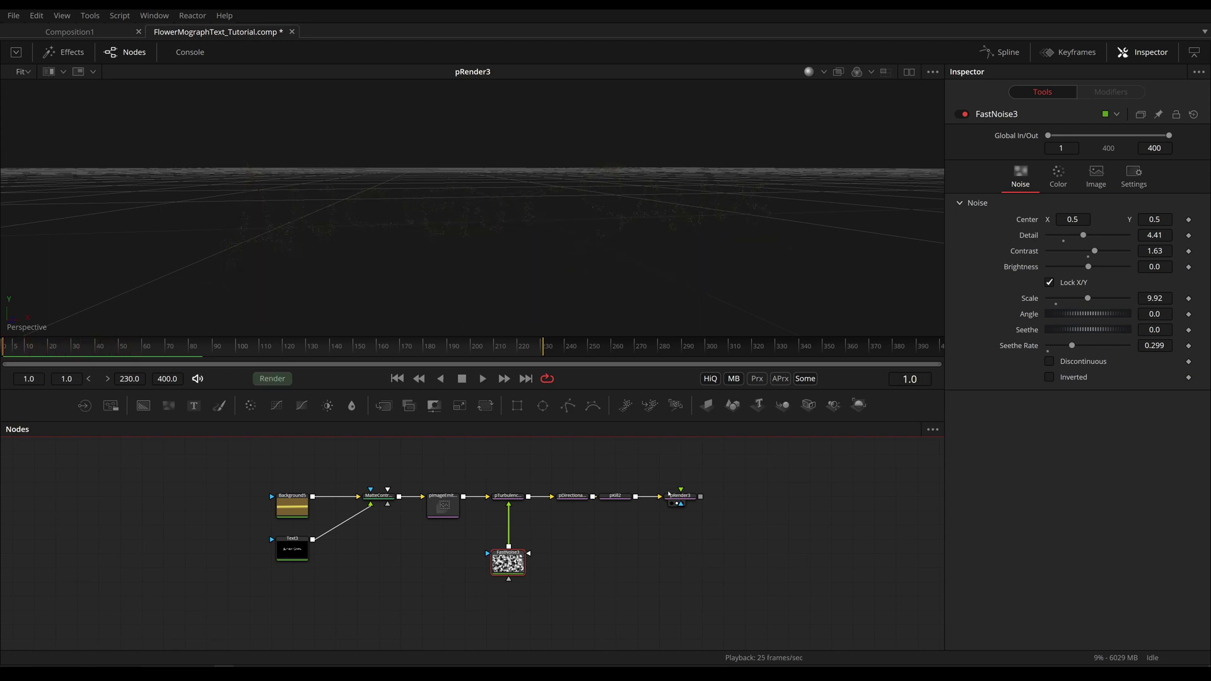
Move the pRender node aside and insert a pFriction node between pKill and pRender.
{"action": "left_click_drag", "start_coordinate": [680, 498], "coordinate": [726, 498]}
{"action": "left_click", "coordinate": [615, 496]}
{"action": "key", "text": "shift+space"}
{"action": "type", "text": "pfr"}
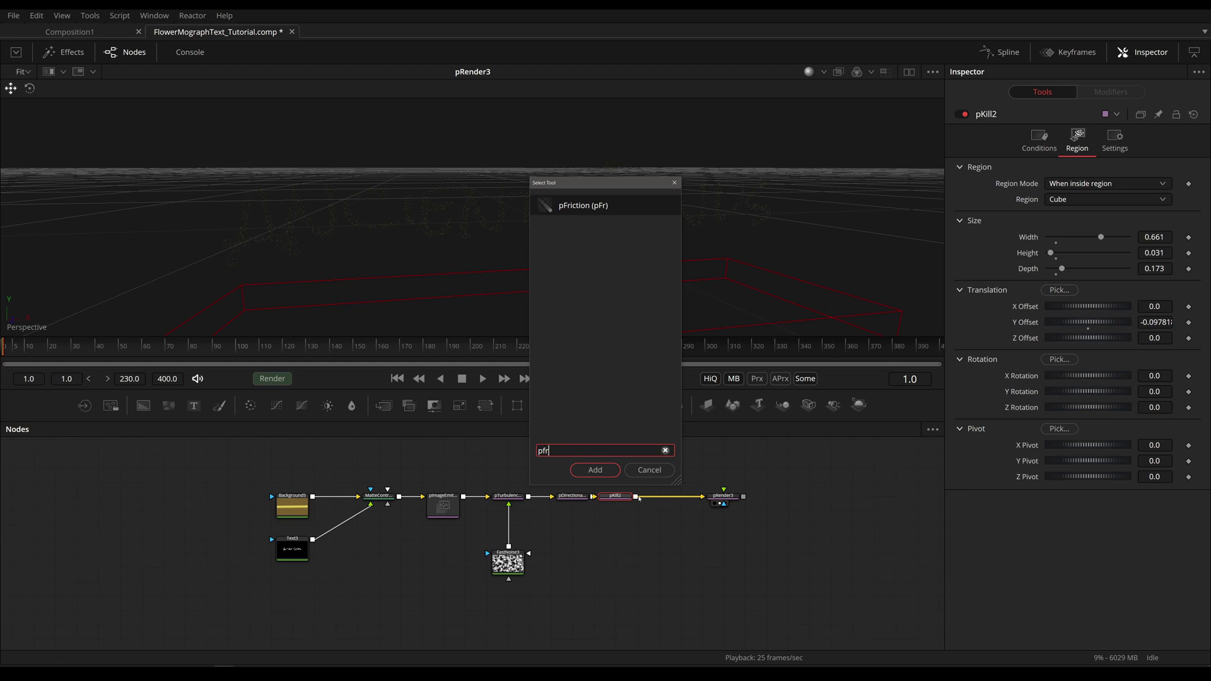
{"action": "key", "text": "Return"}
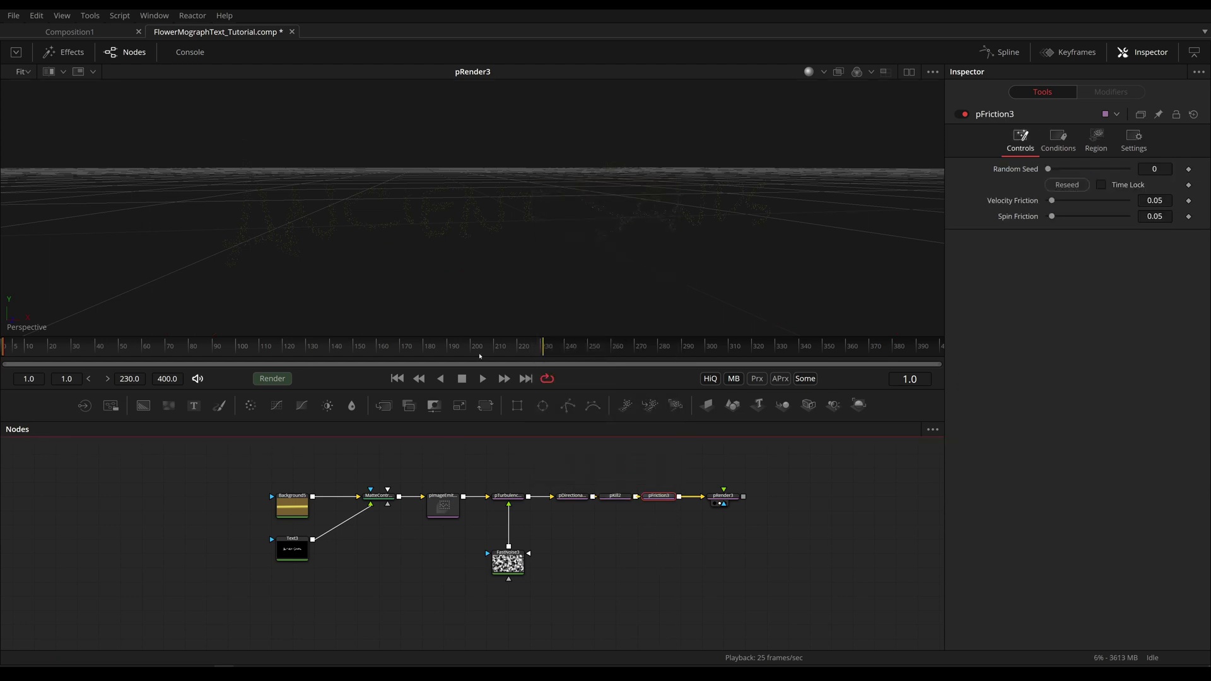
Play the particles with the friction, return to the first frame and set the Velocity Friction to 0.126.
{"action": "left_click", "coordinate": [483, 377]}
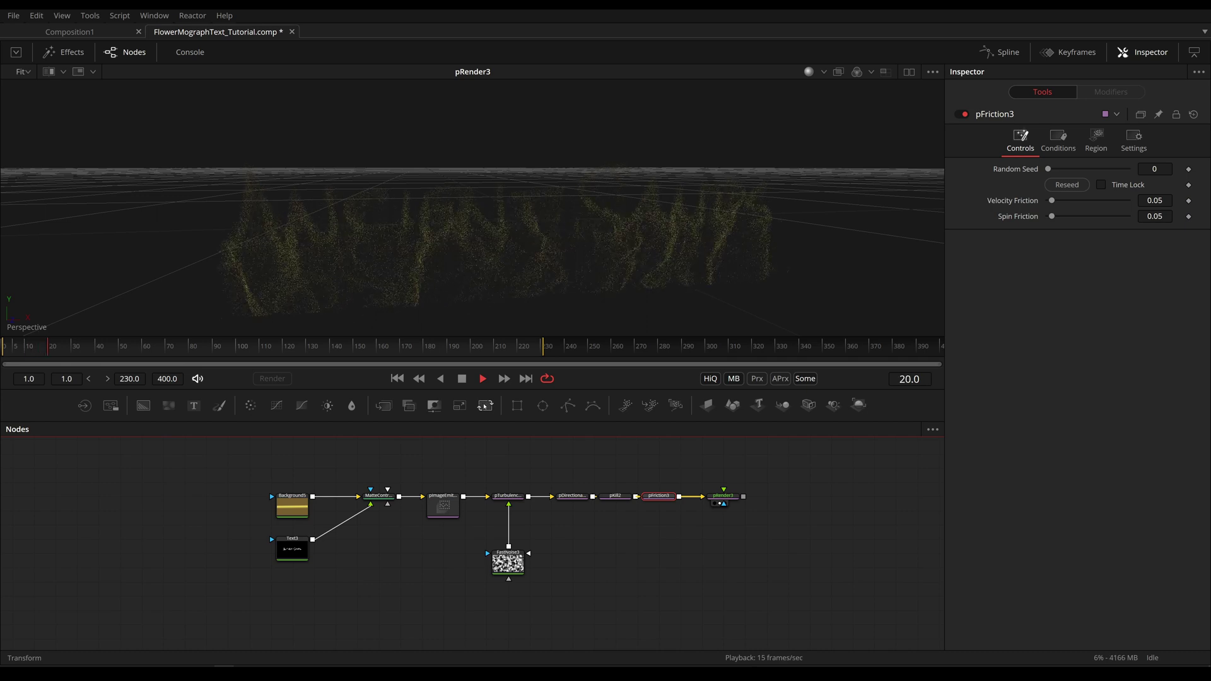
{"action": "left_click", "coordinate": [441, 378]}
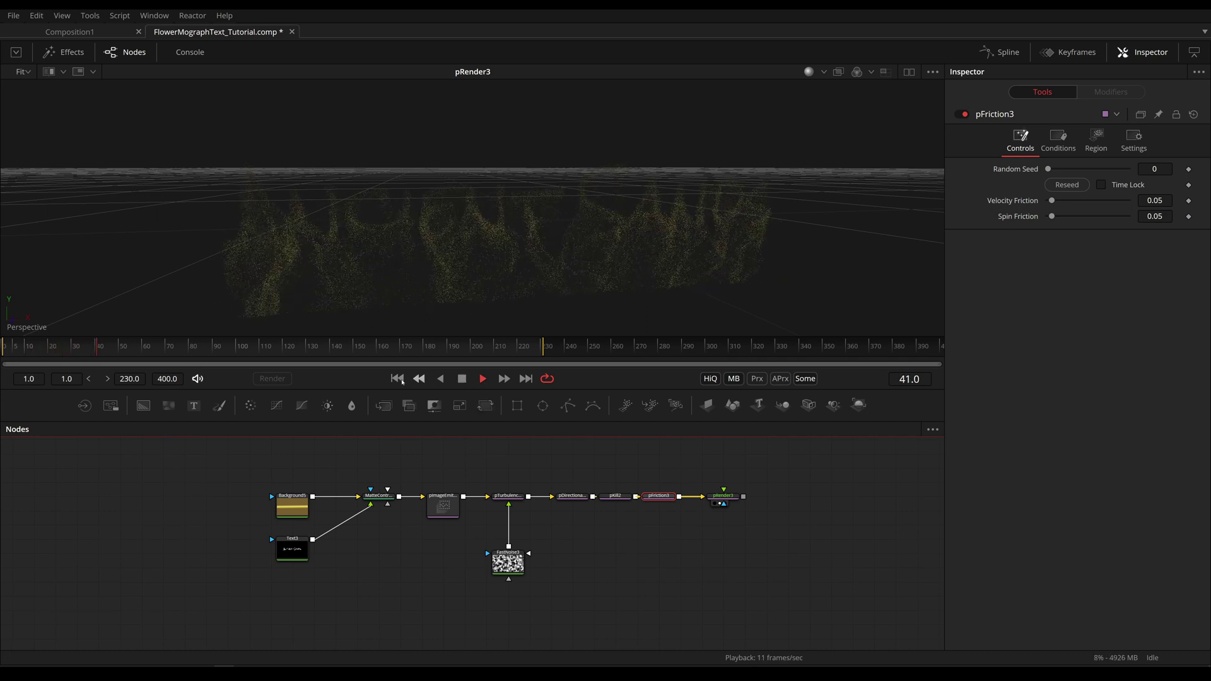
{"action": "left_click", "coordinate": [398, 379]}
{"action": "left_click_drag", "start_coordinate": [1052, 200], "coordinate": [1062, 202]}
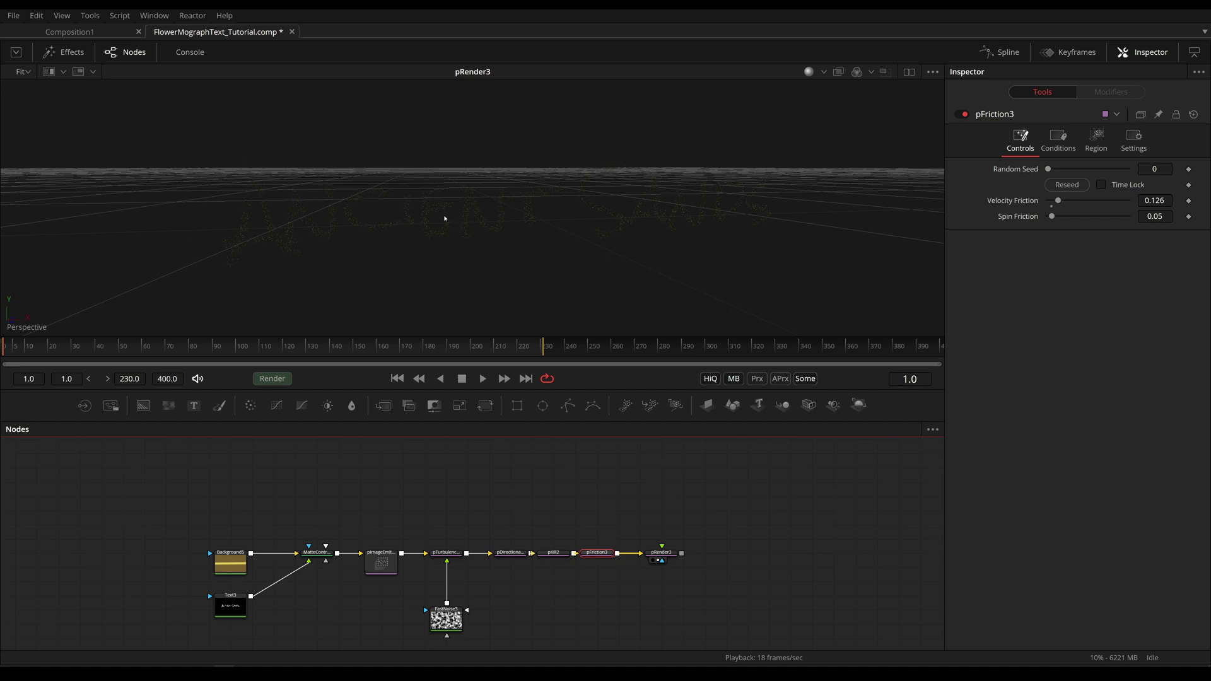
Add a Rectangle mask beside the Text3 node and connect it as the text's effect mask.
{"action": "left_click_drag", "start_coordinate": [120, 570], "coordinate": [241, 527]}
{"action": "left_click", "coordinate": [287, 581]}
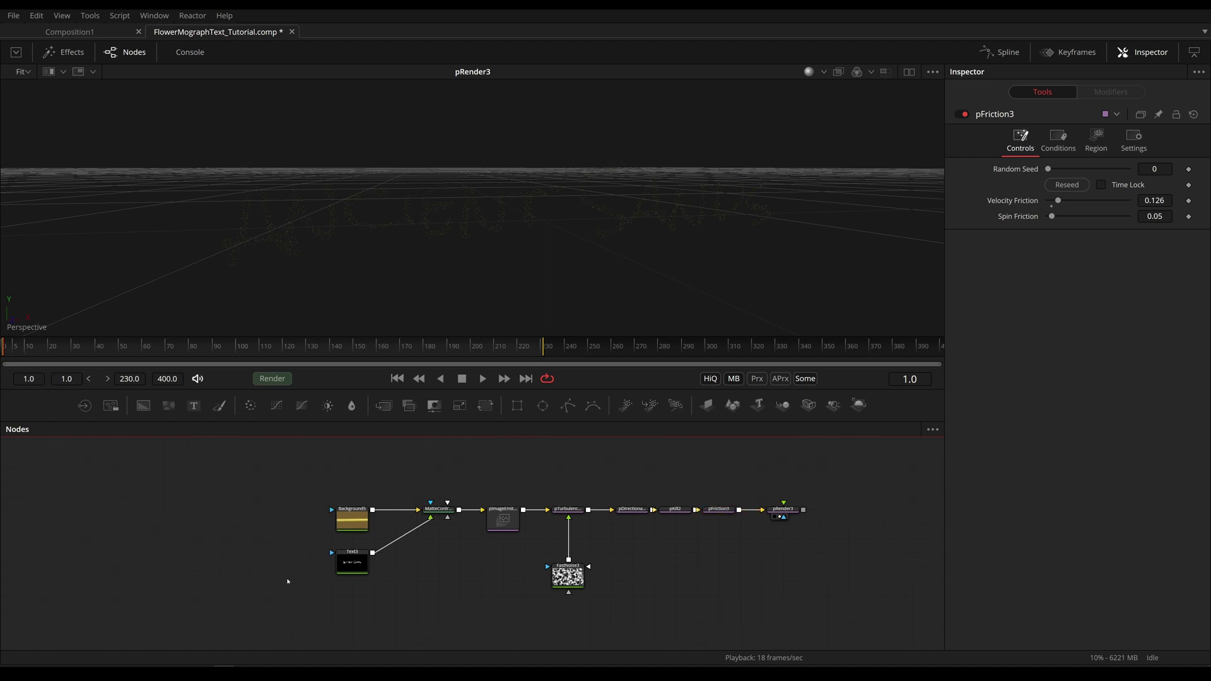
{"action": "key", "text": "shift+space"}
{"action": "type", "text": "pfr"}
{"action": "key", "text": "BackSpace"}
{"action": "key", "text": "BackSpace"}
{"action": "key", "text": "BackSpace"}
{"action": "type", "text": "rec"}
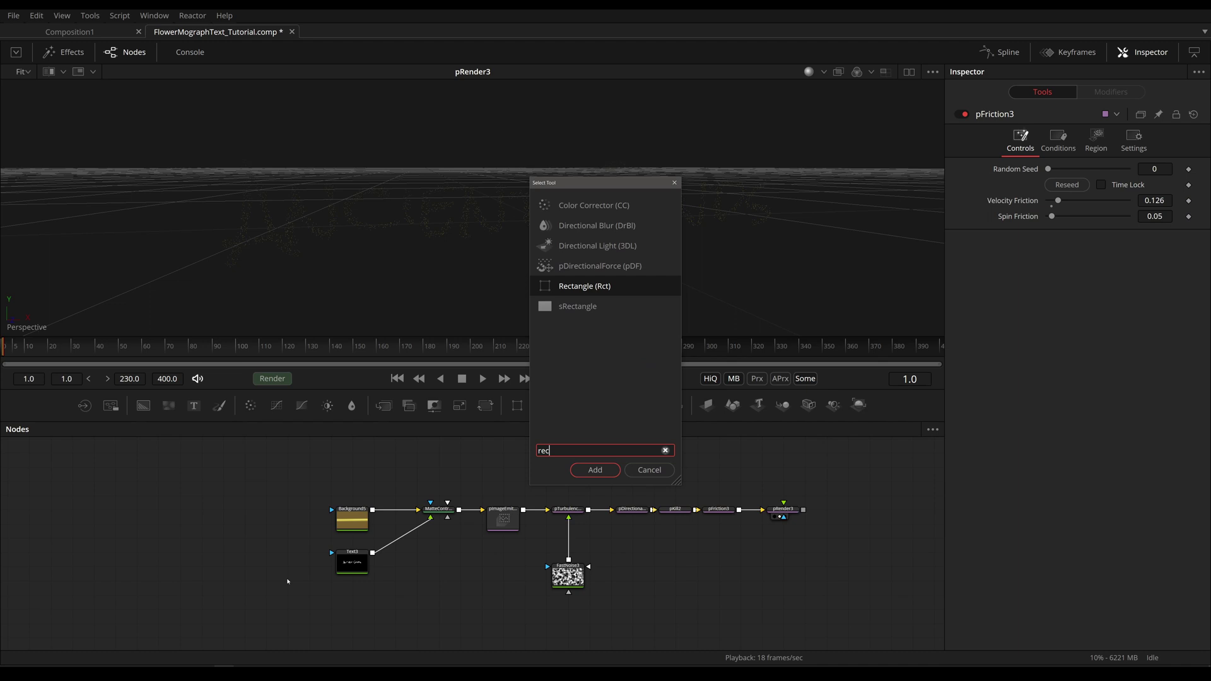
{"action": "key", "text": "Return"}
{"action": "left_click_drag", "start_coordinate": [241, 540], "coordinate": [355, 560]}
{"action": "left_click_drag", "start_coordinate": [224, 567], "coordinate": [224, 552]}
With Text3 in the viewer, enlarge the rectangle mask to Width 0.959 and Height 1.065 so it covers the whole title.
{"action": "left_click_drag", "start_coordinate": [352, 560], "coordinate": [452, 161]}
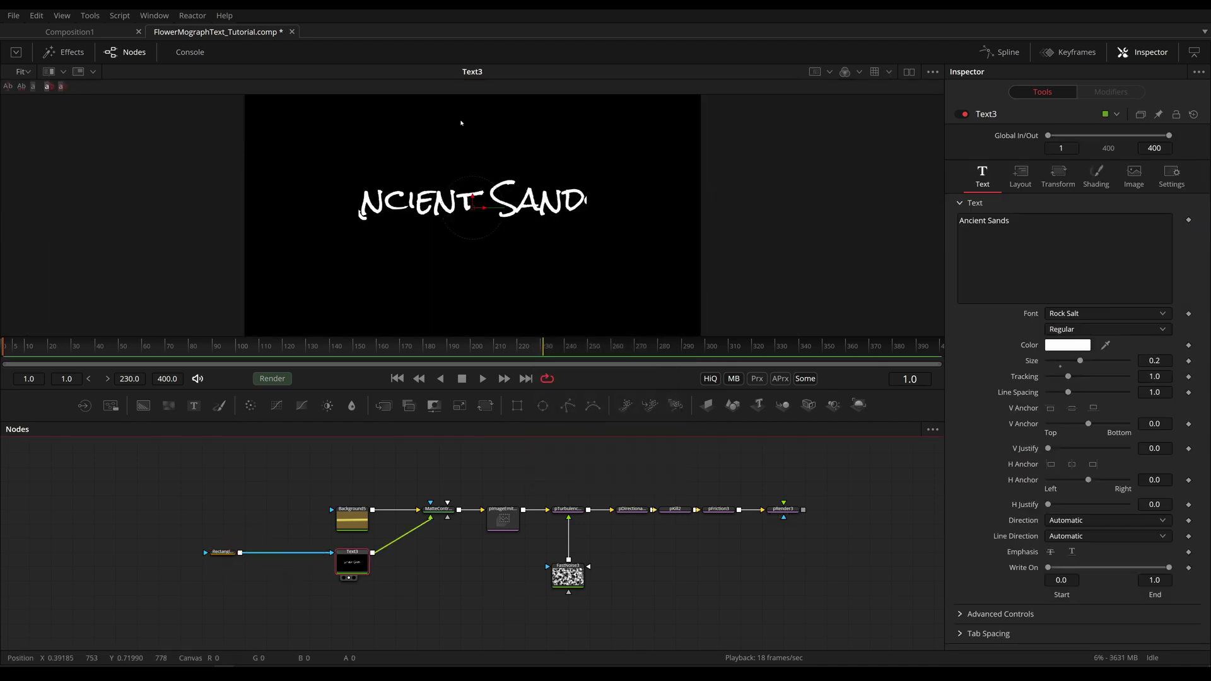
{"action": "left_click", "coordinate": [223, 552]}
{"action": "scroll", "coordinate": [552, 135], "scroll_direction": "down", "scroll_amount": 3}
{"action": "left_click_drag", "start_coordinate": [534, 173], "coordinate": [536, 130]}
{"action": "left_click_drag", "start_coordinate": [590, 213], "coordinate": [651, 217]}
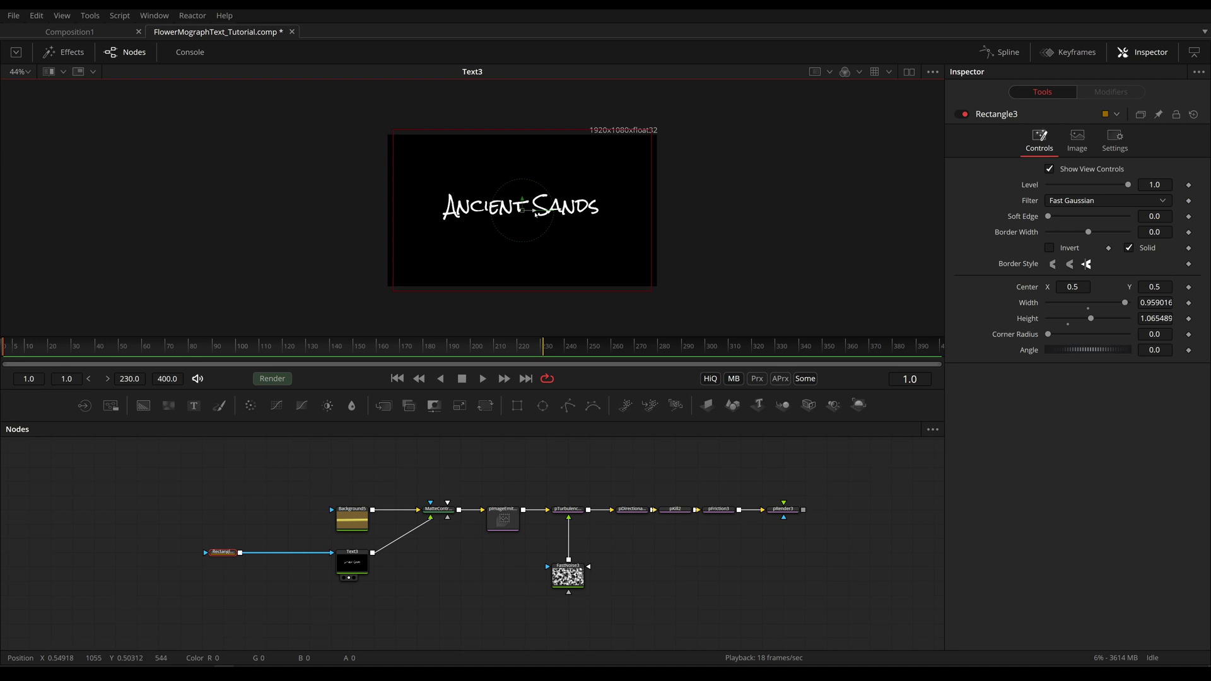
Keyframe the mask's Center from X -0.315, off the title, on frame 1 to covering the text at frame 150.
{"action": "left_click_drag", "start_coordinate": [531, 210], "coordinate": [315, 192]}
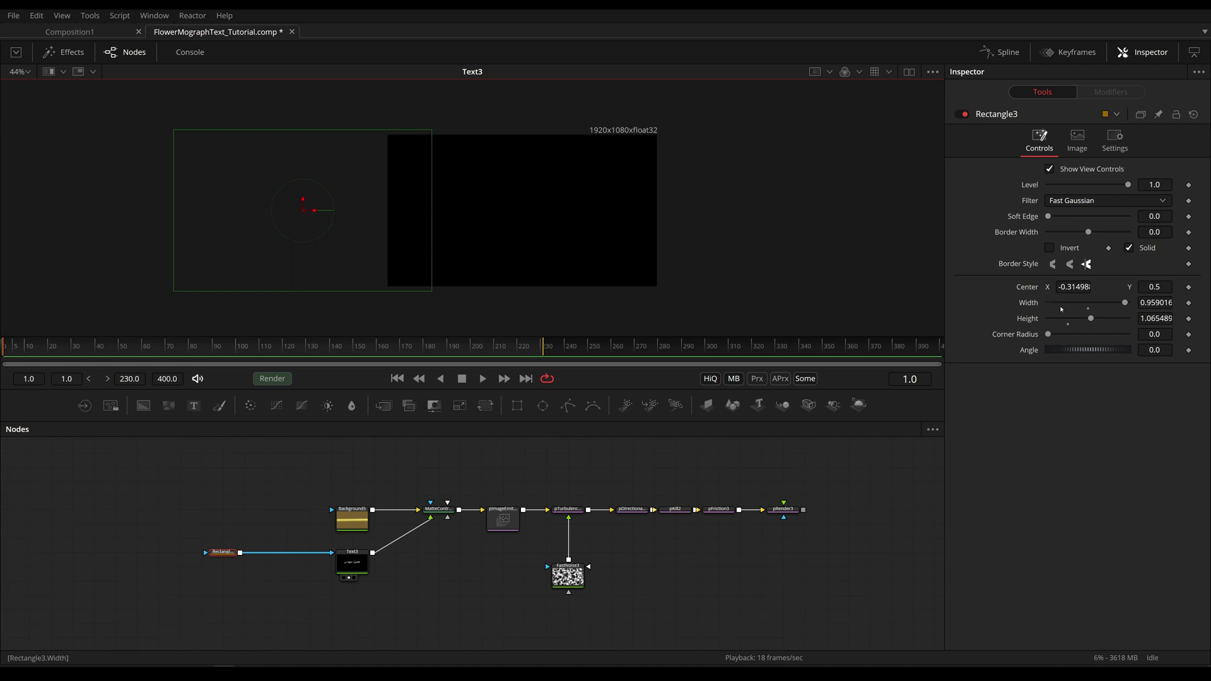
{"action": "left_click", "coordinate": [1189, 288]}
{"action": "key", "text": "space"}
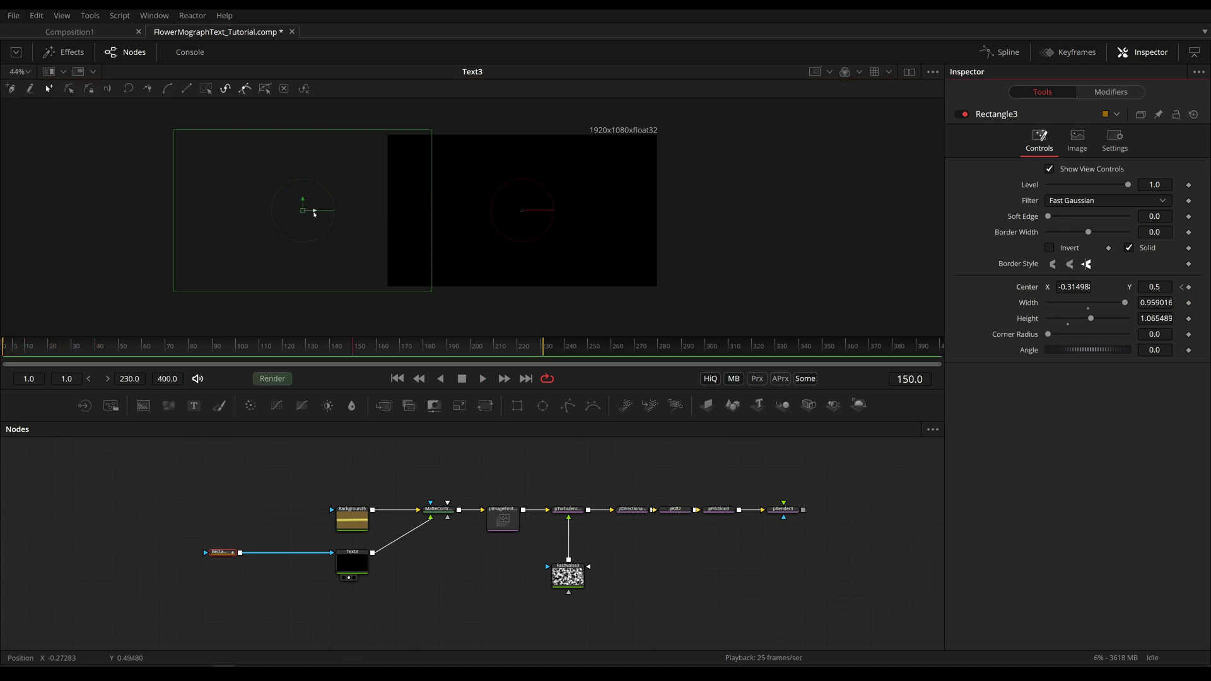
{"action": "left_click", "coordinate": [398, 379]}
Play the masked particle reveal in the pRender view and return to the first frame.
{"action": "left_click", "coordinate": [783, 509]}
{"action": "key", "text": "2"}
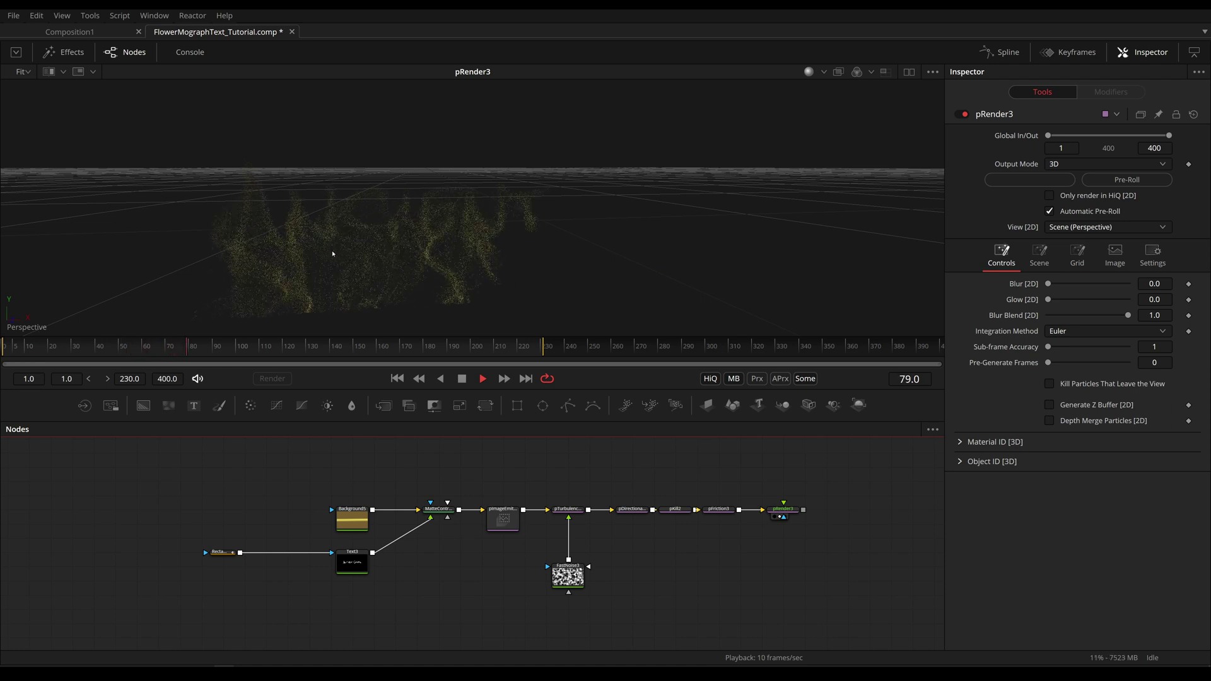
{"action": "left_click", "coordinate": [417, 379]}
{"action": "left_click", "coordinate": [397, 378]}
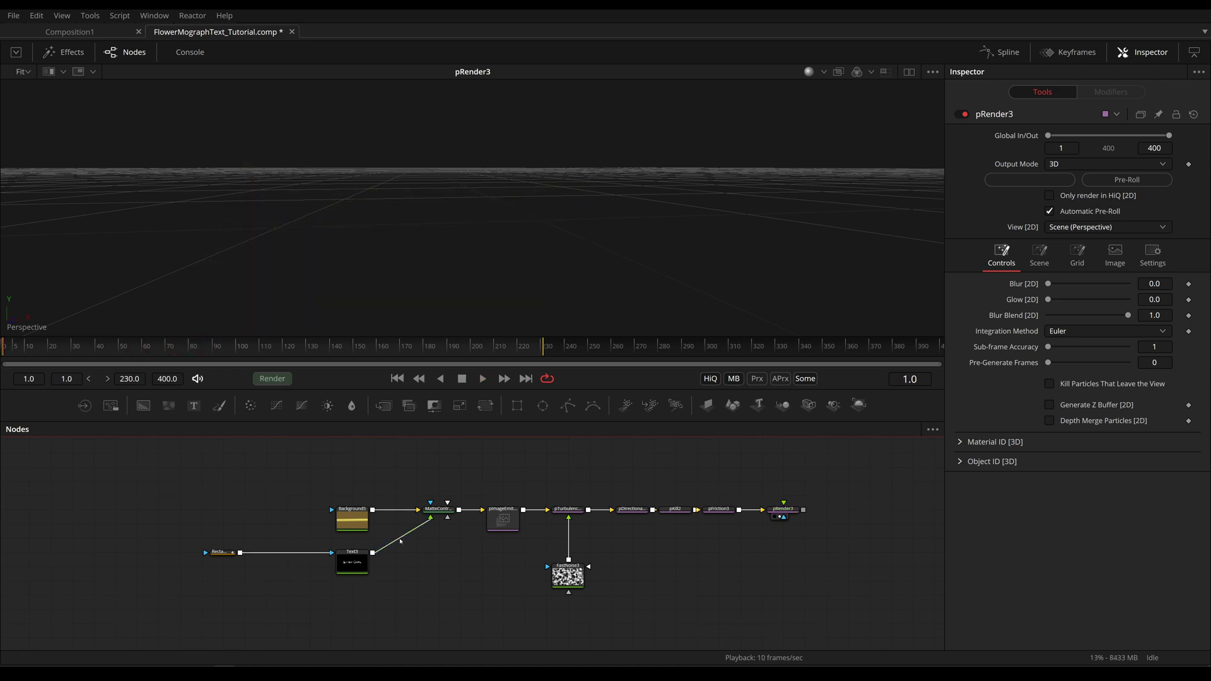
View Text3, play the mask reveal over the title, and move to frame 112.
{"action": "left_click_drag", "start_coordinate": [354, 561], "coordinate": [332, 181]}
{"action": "key", "text": "space"}
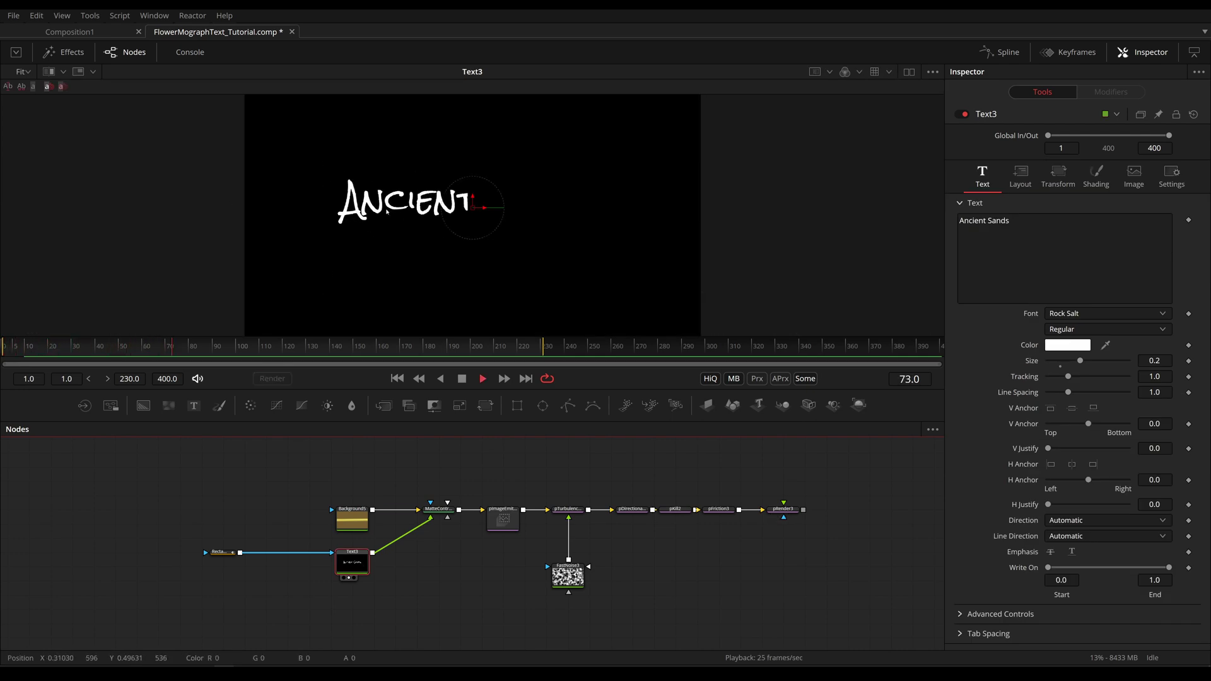
{"action": "left_click", "coordinate": [263, 346]}
Add a Matte Control node and insert it between the Rectangle mask and Text3.
{"action": "left_click_drag", "start_coordinate": [224, 537], "coordinate": [322, 549]}
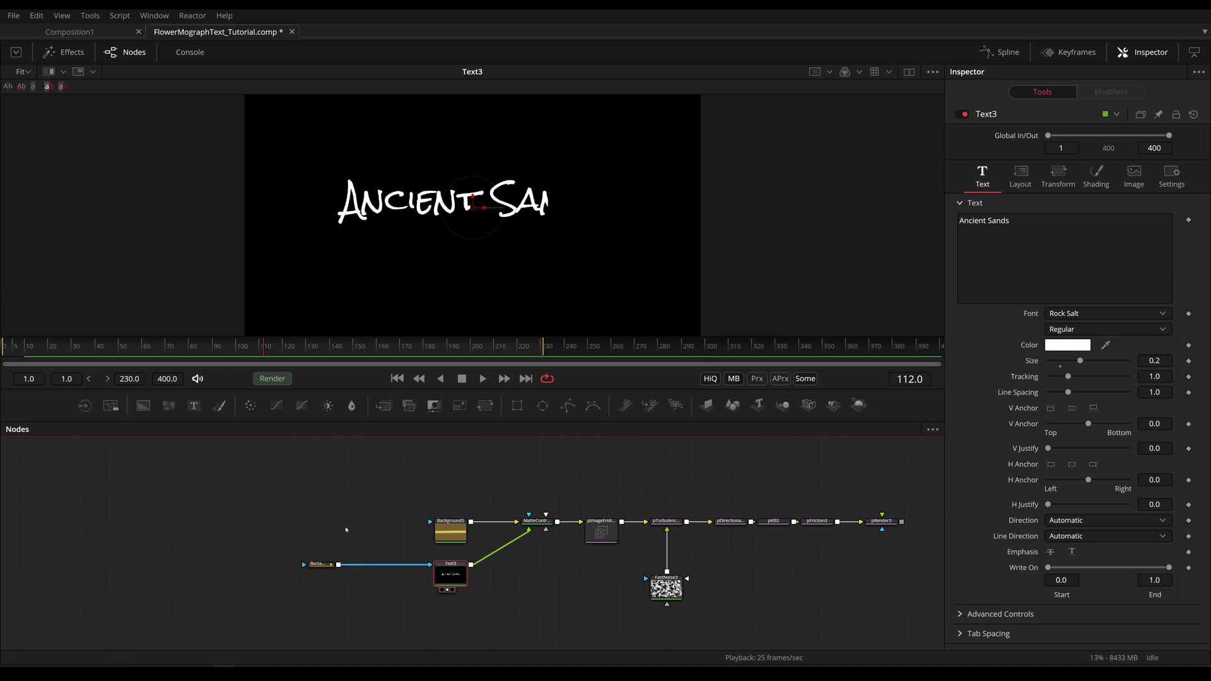
{"action": "key", "text": "shift+space"}
{"action": "type", "text": "rec"}
{"action": "key", "text": "BackSpace"}
{"action": "key", "text": "BackSpace"}
{"action": "key", "text": "BackSpace"}
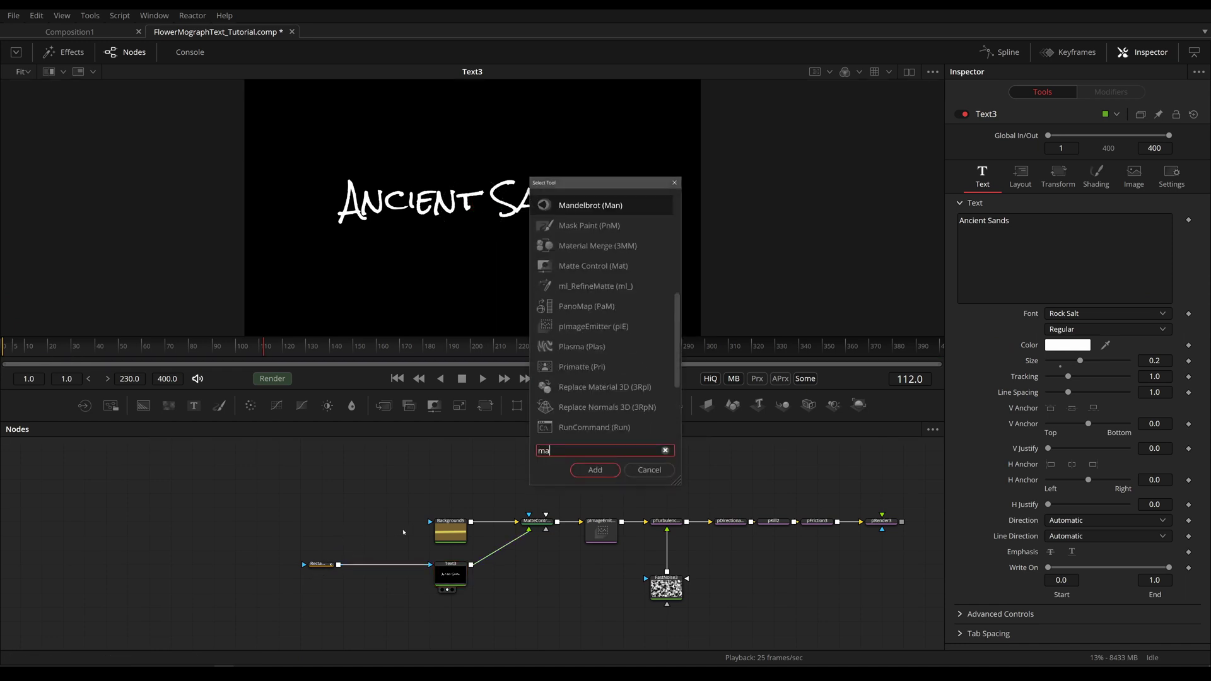
{"action": "type", "text": "matte"}
{"action": "key", "text": "Return"}
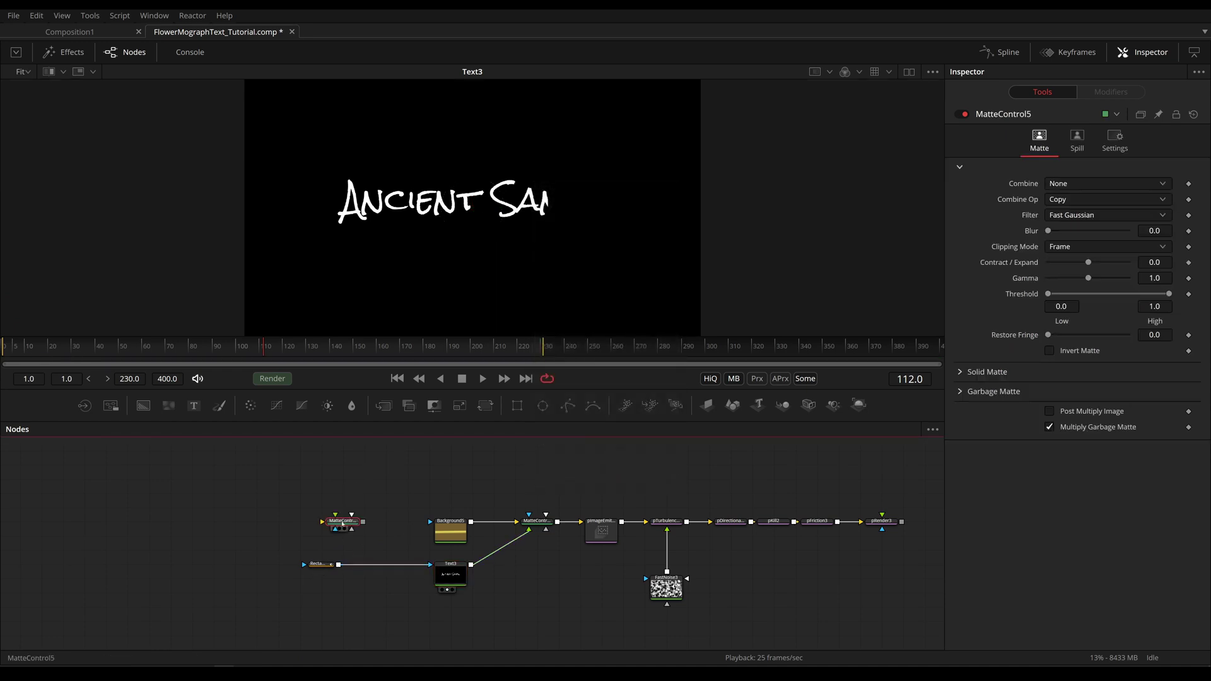
{"action": "left_click_drag", "start_coordinate": [347, 522], "coordinate": [396, 565]}
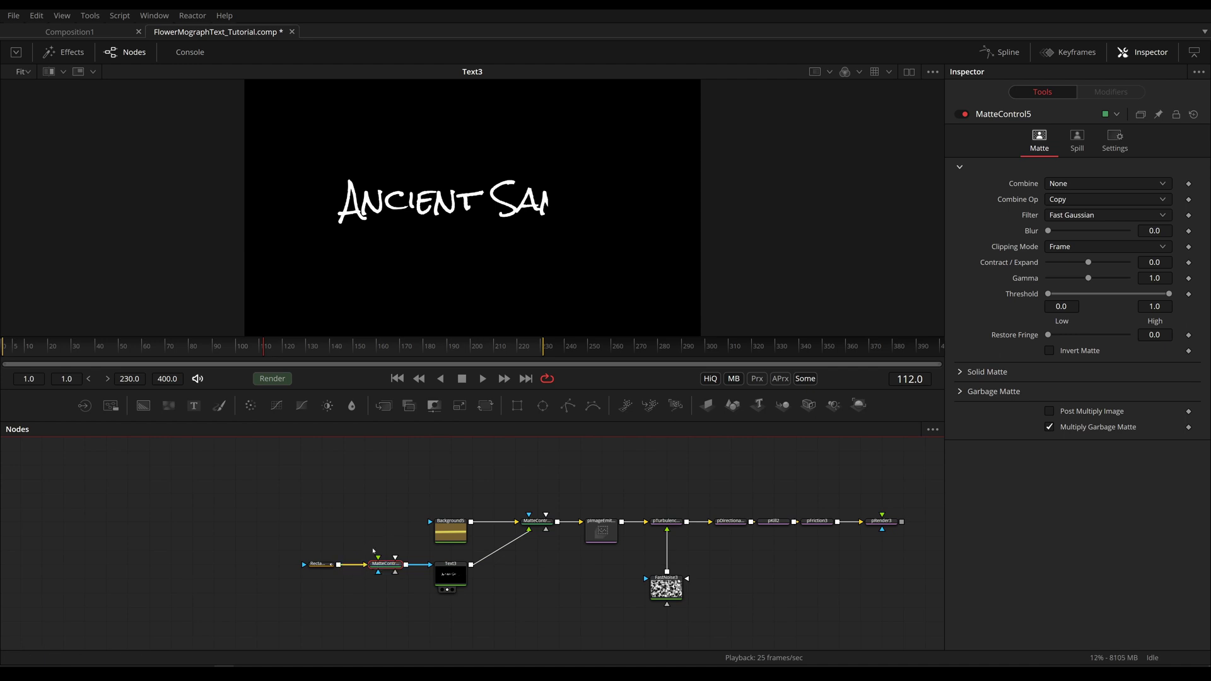
Move the rectangle mask away from the new Matte Control, branch its output through a router into the Matte Control's foreground input, and view the result.
{"action": "left_click_drag", "start_coordinate": [317, 564], "coordinate": [296, 564]}
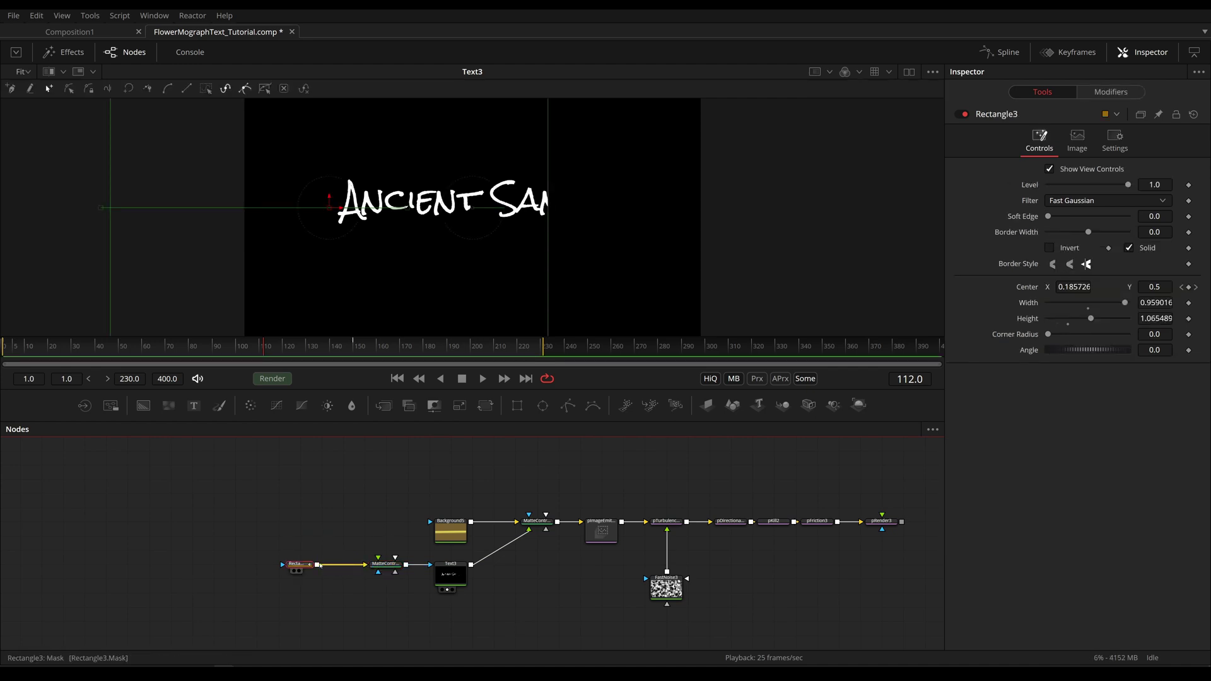
{"action": "left_click_drag", "start_coordinate": [316, 564], "coordinate": [278, 565]}
{"action": "left_click", "coordinate": [358, 562], "text": "alt"}
{"action": "key", "text": "ctrl+z"}
{"action": "left_click", "coordinate": [357, 567], "text": "alt"}
{"action": "left_click", "coordinate": [386, 565]}
{"action": "key", "text": "1"}
Insert a Time Speed node on the routed rectangle branch and set its Delay to -20.
{"action": "left_click", "coordinate": [354, 522]}
{"action": "key", "text": "shift+space"}
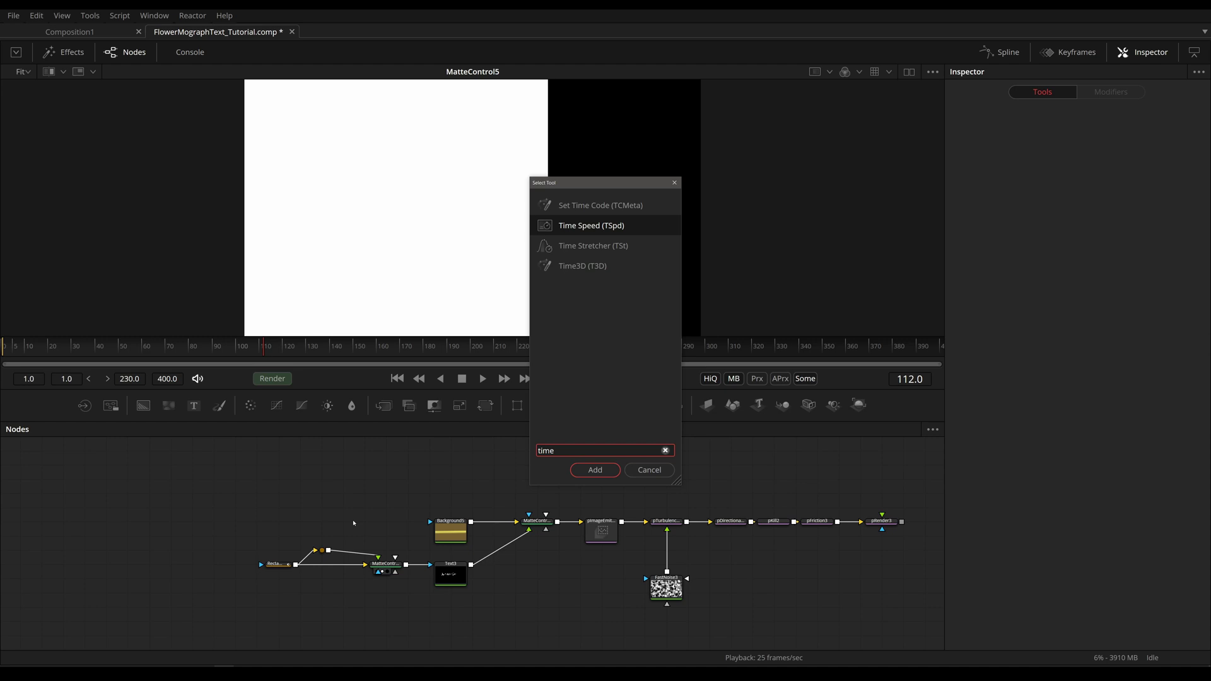
{"action": "key", "text": "Return"}
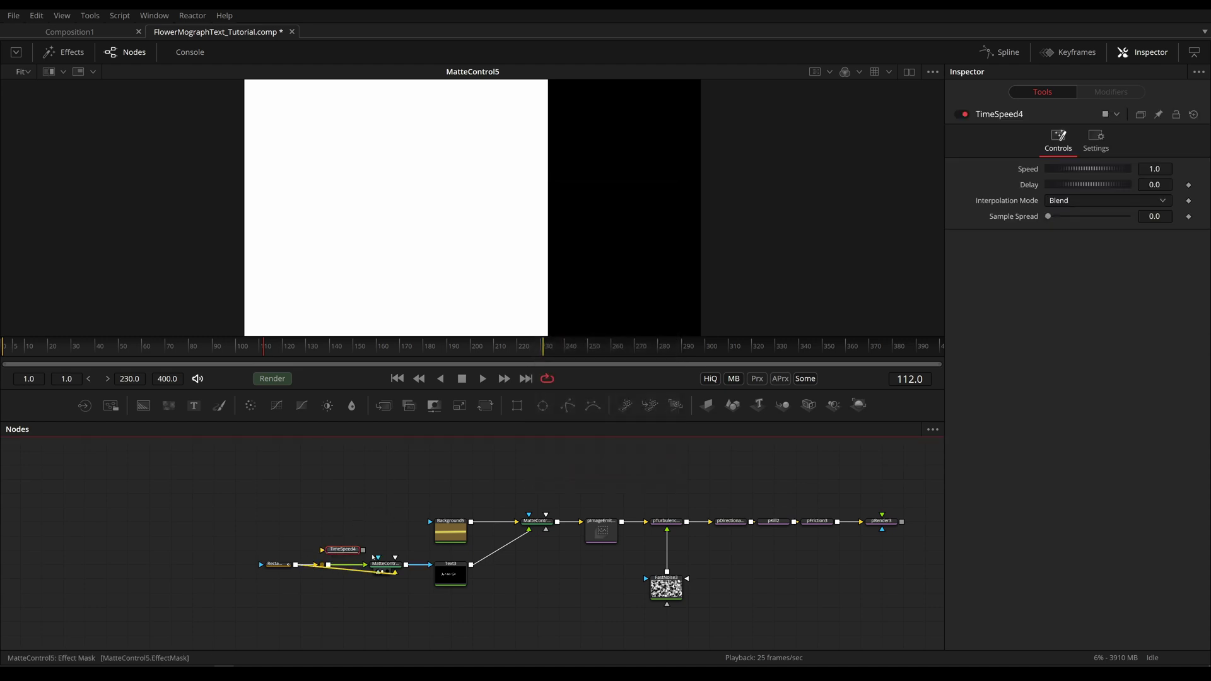
{"action": "mouse_move", "coordinate": [351, 550]}
{"action": "left_mouse_down"}
{"action": "mouse_move", "coordinate": [351, 564]}
{"action": "mouse_move", "coordinate": [348, 526]}
{"action": "left_mouse_up"}
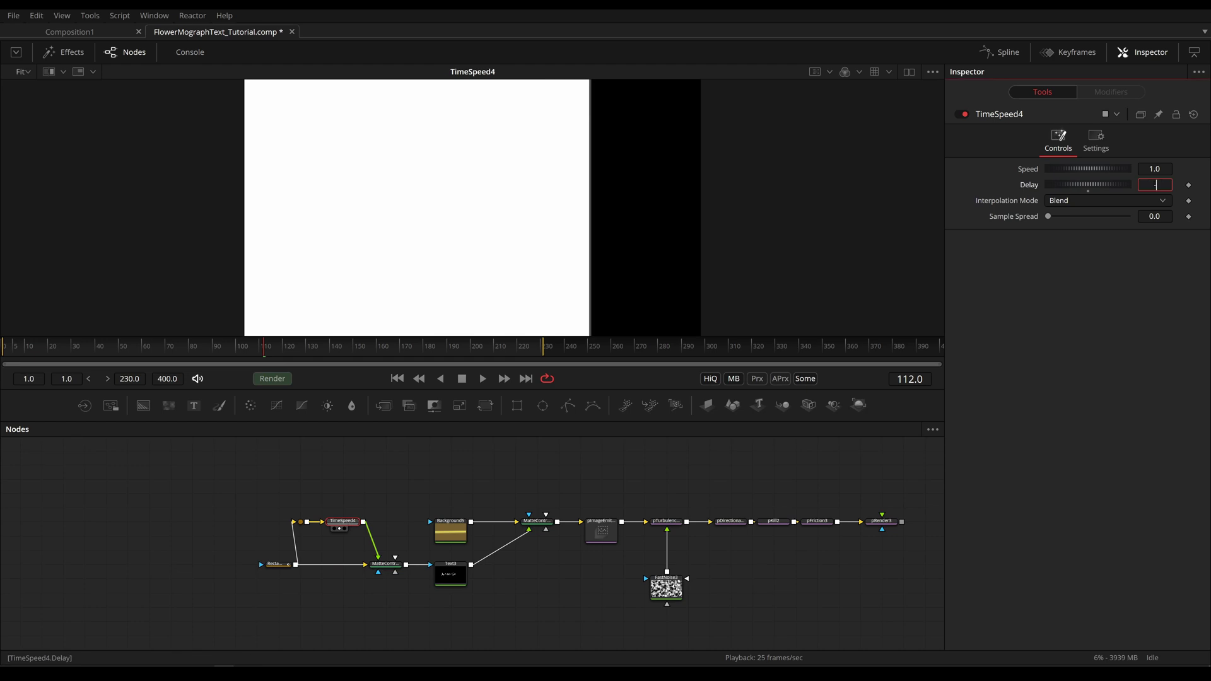
{"action": "type", "text": "-20"}
{"action": "key", "text": "Return"}
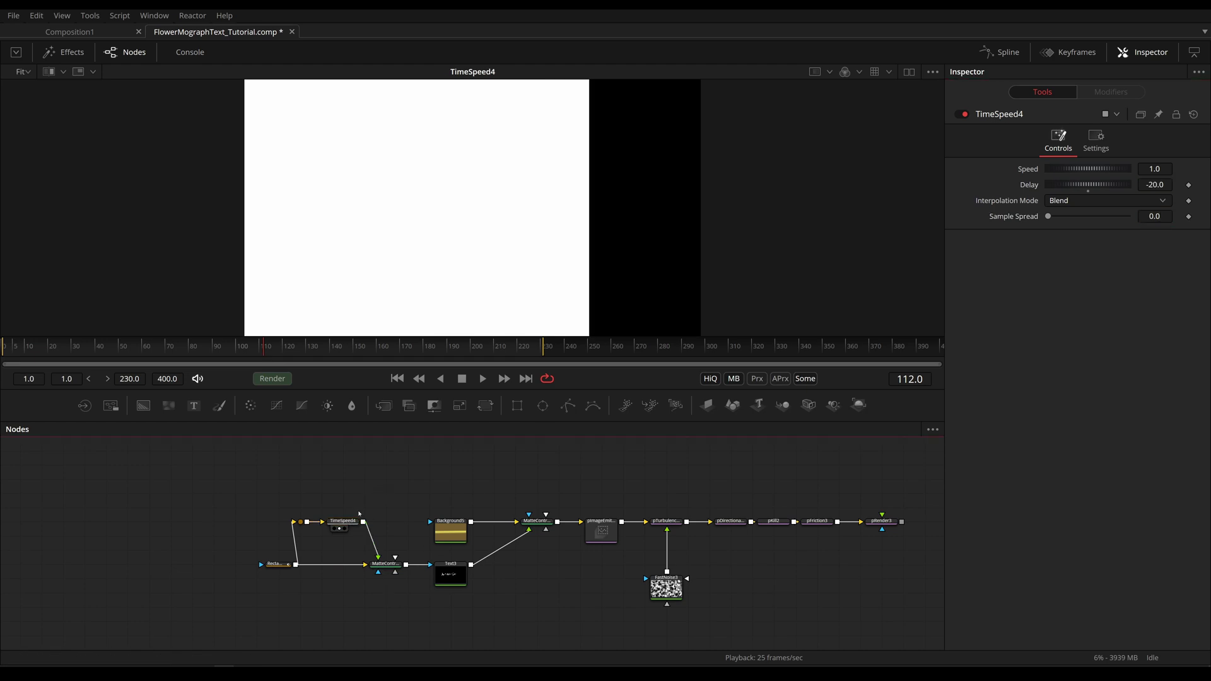
View the rectangle mask and raise its Soft Edge to 0.0614.
{"action": "left_click", "coordinate": [278, 570]}
{"action": "left_click", "coordinate": [276, 566]}
{"action": "left_click", "coordinate": [277, 571]}
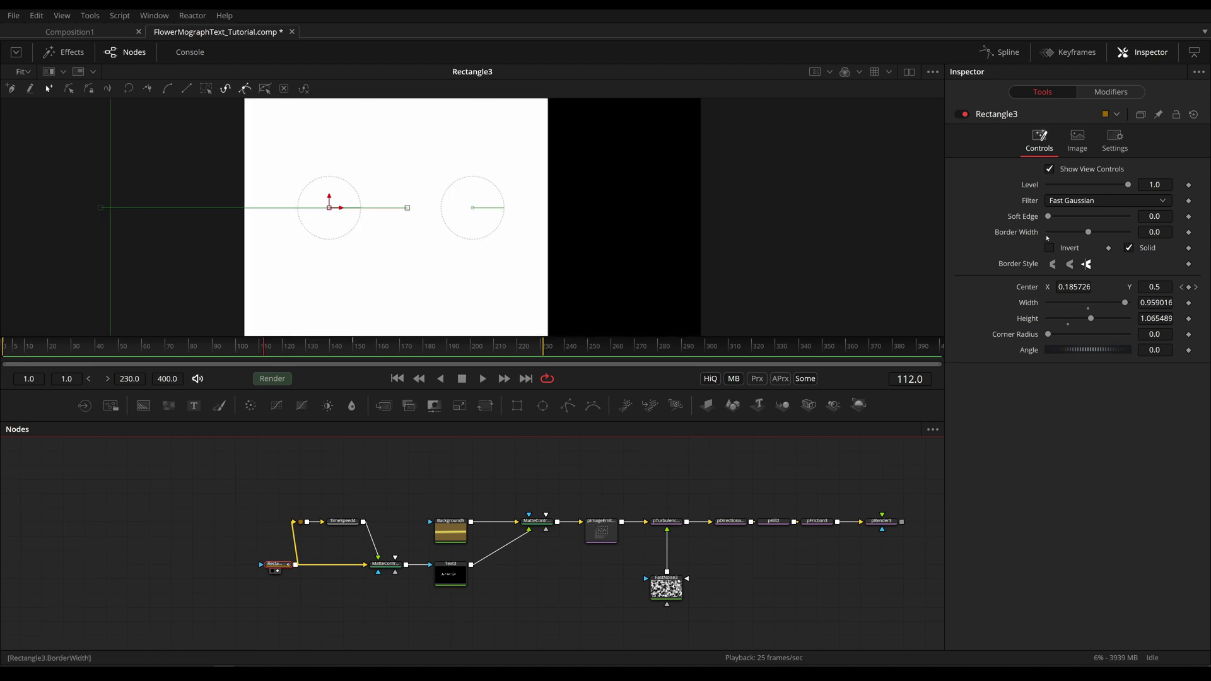
{"action": "left_click_drag", "start_coordinate": [1048, 216], "coordinate": [1072, 215]}
With MatteControl5 in the viewer, set Combine to Combine Alpha and Combine Op to Inverse Subtract.
{"action": "left_click", "coordinate": [386, 564]}
{"action": "key", "text": "1"}
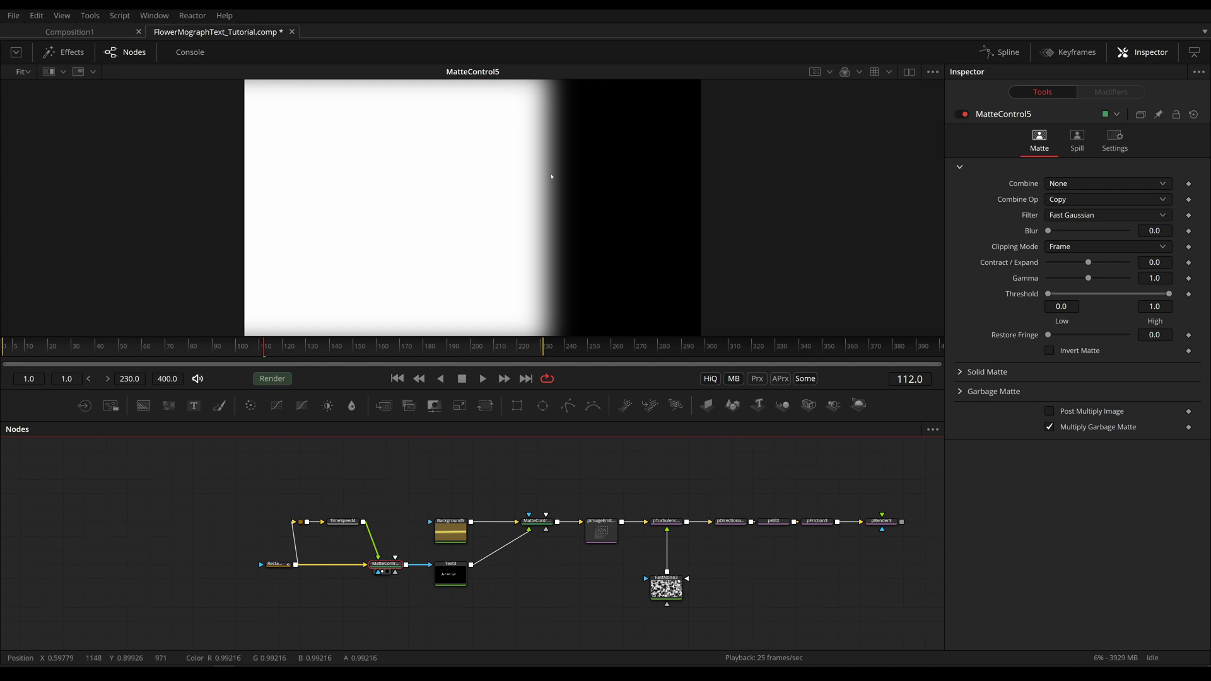
{"action": "left_click", "coordinate": [1075, 184]}
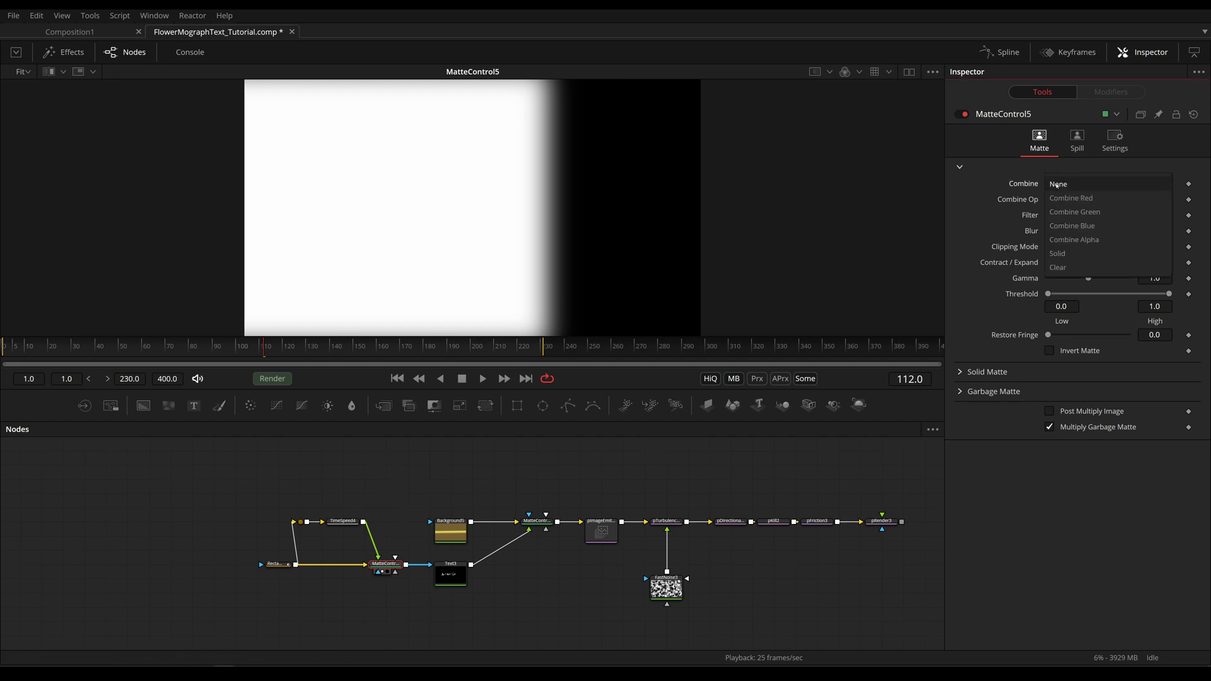
{"action": "left_click", "coordinate": [1074, 239]}
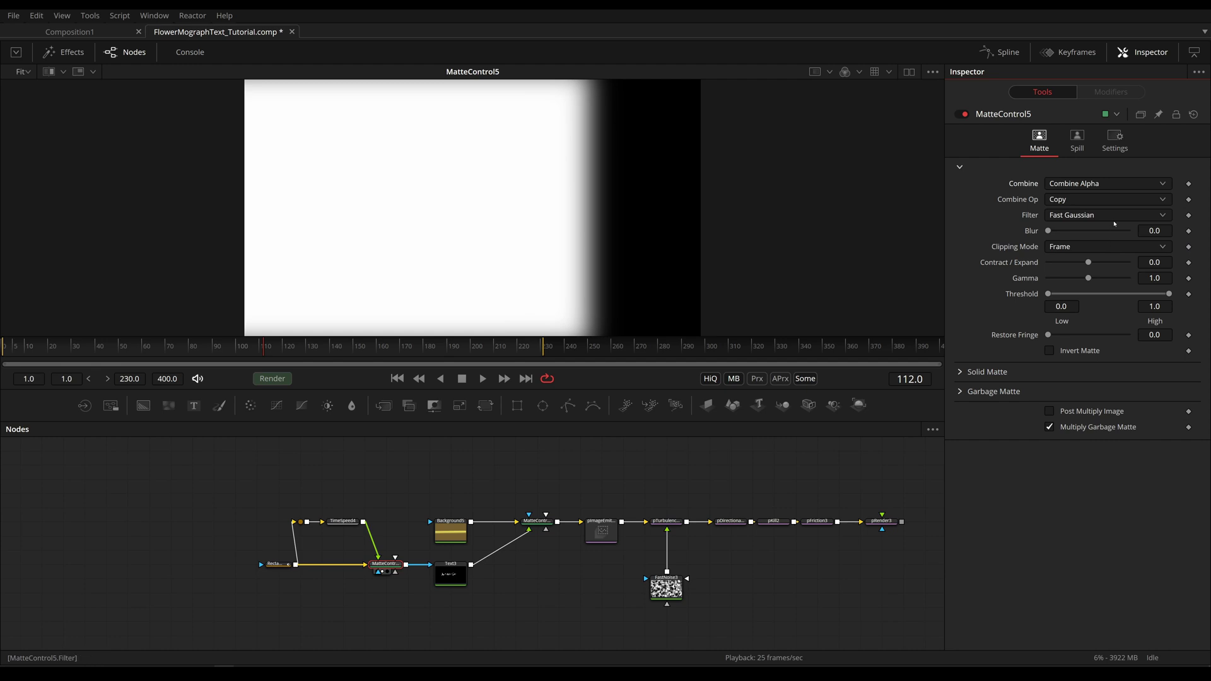
{"action": "left_click", "coordinate": [1075, 200]}
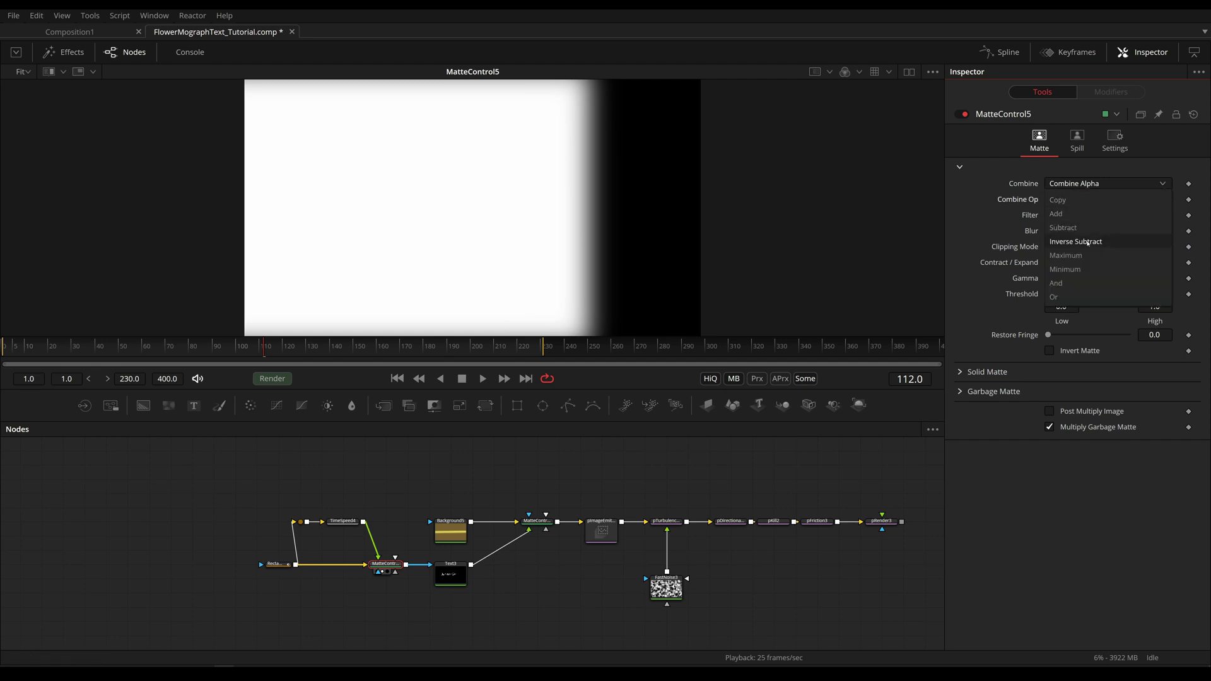
{"action": "left_click", "coordinate": [1087, 241]}
Compare the time-shifted mask from TimeSpeed4 with the MatteControl5 output and scrub through the moving band.
{"action": "scroll", "coordinate": [618, 220], "scroll_direction": "down", "scroll_amount": 2}
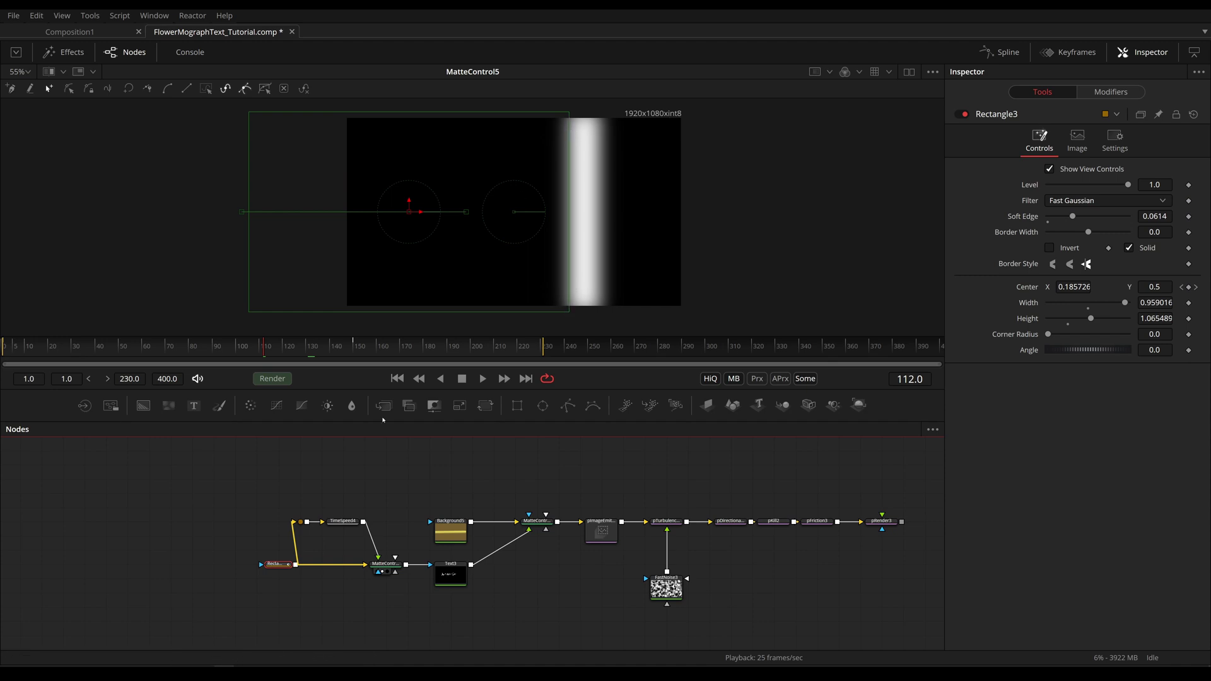
{"action": "left_click", "coordinate": [348, 524]}
{"action": "key", "text": "2"}
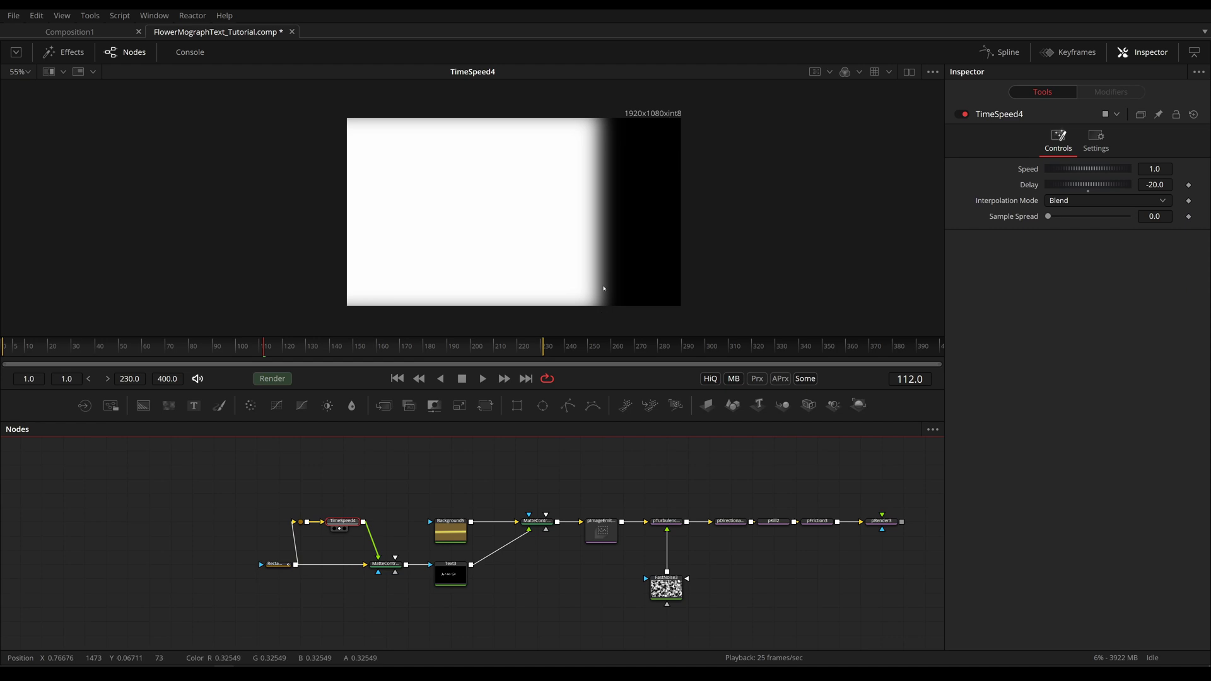
{"action": "left_click_drag", "start_coordinate": [385, 564], "coordinate": [570, 276]}
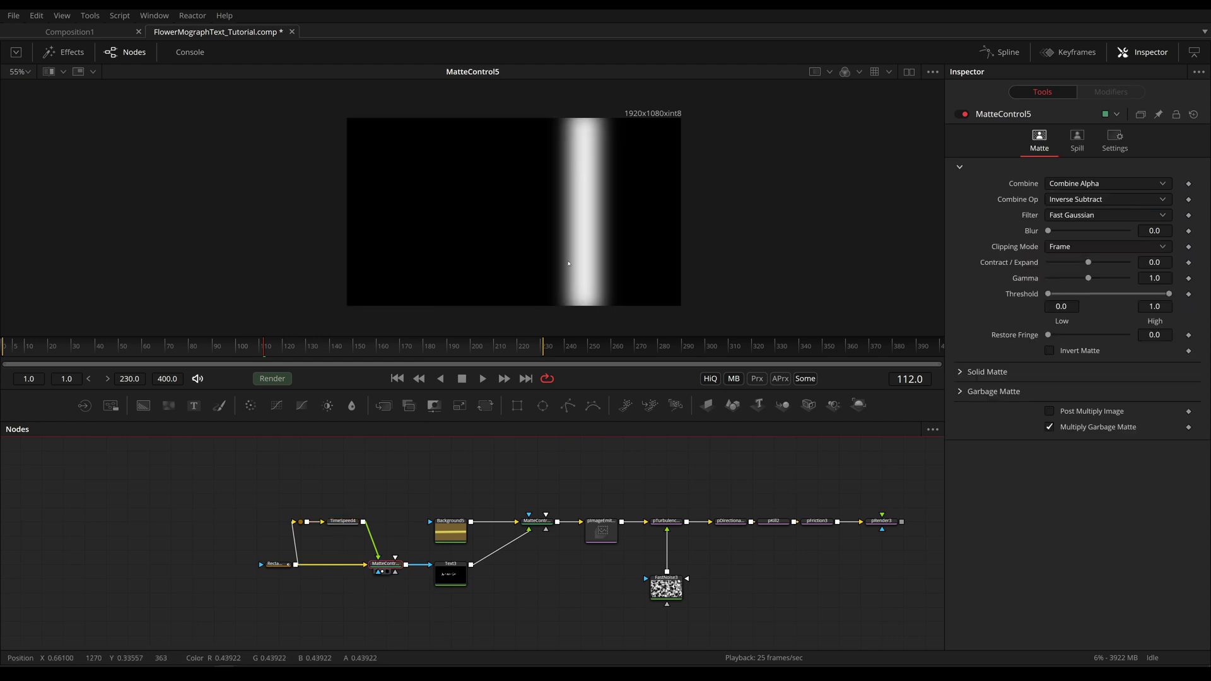
{"action": "left_click_drag", "start_coordinate": [194, 352], "coordinate": [278, 360]}
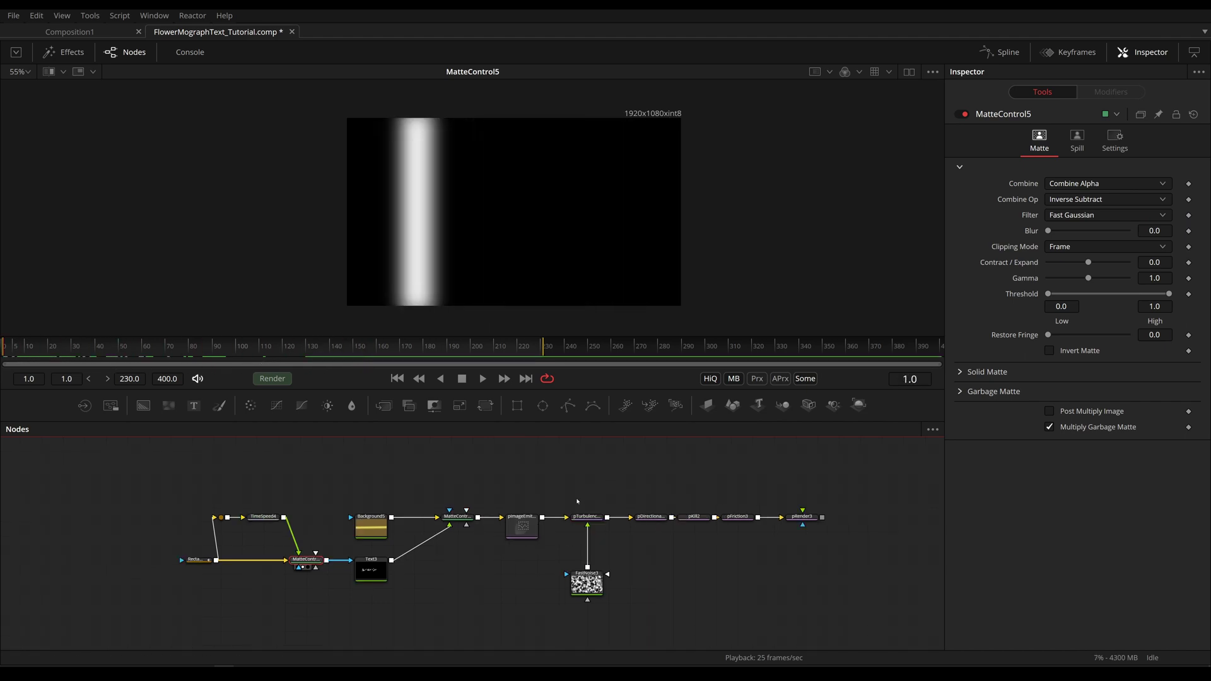
Play the particle animation in the pRender3 view.
{"action": "left_click", "coordinate": [801, 517]}
{"action": "key", "text": "2"}
{"action": "key", "text": "space"}
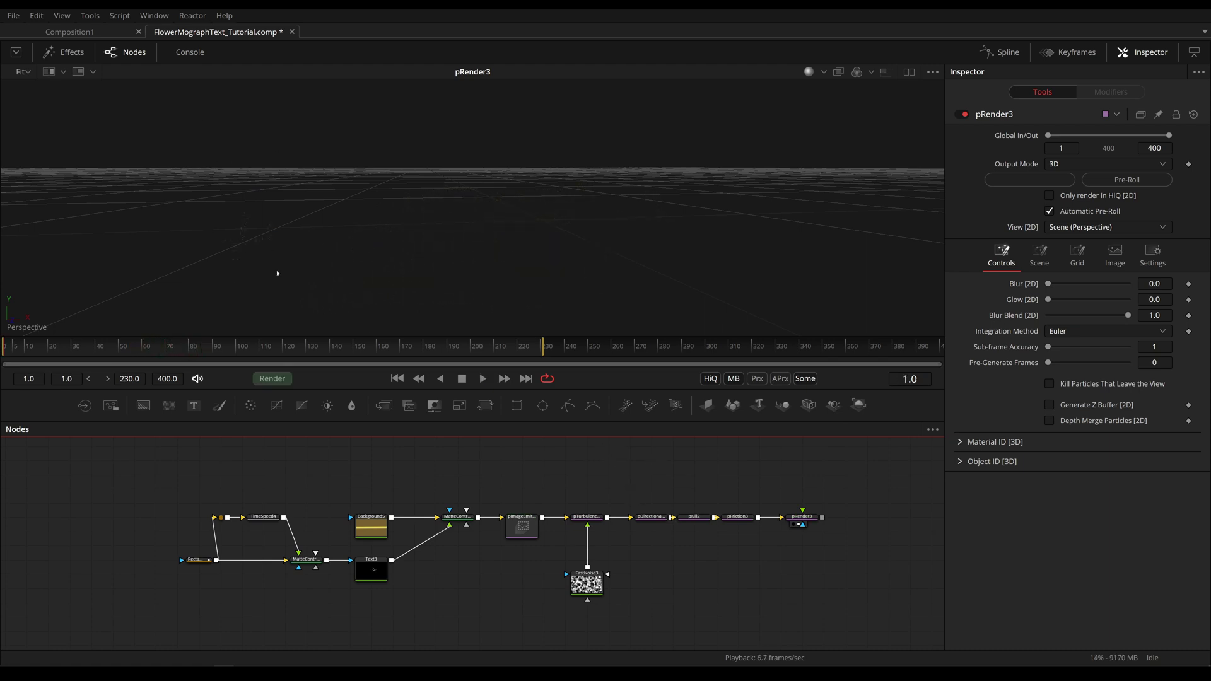
View the rectangle mask on frame 1 and shift its Center farther away from the frame's left edge.
{"action": "left_click", "coordinate": [197, 560]}
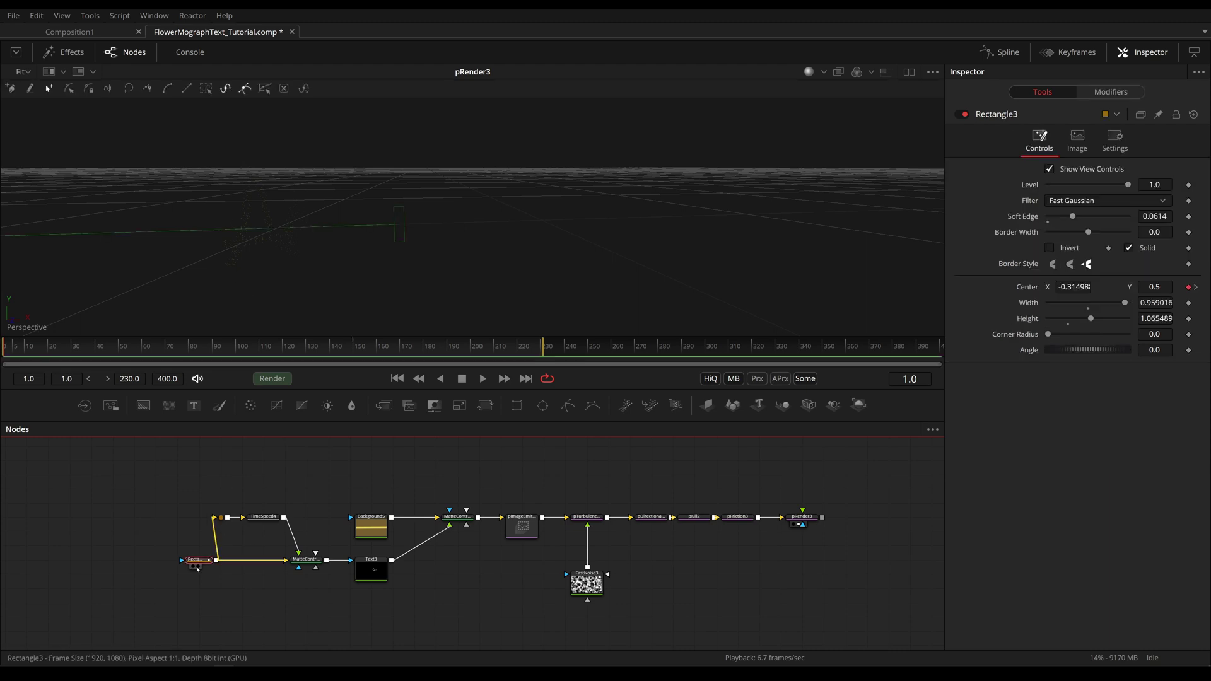
{"action": "key", "text": "1"}
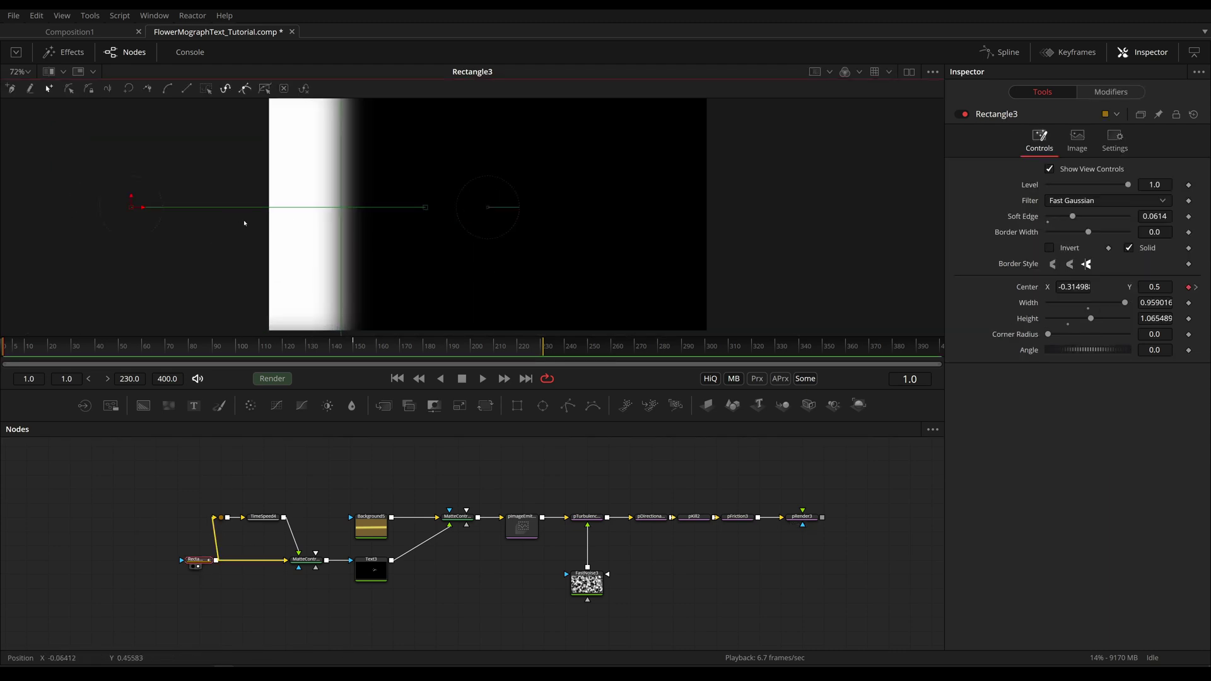
{"action": "scroll", "coordinate": [239, 240], "scroll_direction": "down", "scroll_amount": 2}
{"action": "left_click_drag", "start_coordinate": [168, 213], "coordinate": [126, 214]}
Play the particle reveal from pRender3 and check the soft band travelling across Text3.
{"action": "left_click", "coordinate": [800, 518]}
{"action": "key", "text": "1"}
{"action": "key", "text": "space"}
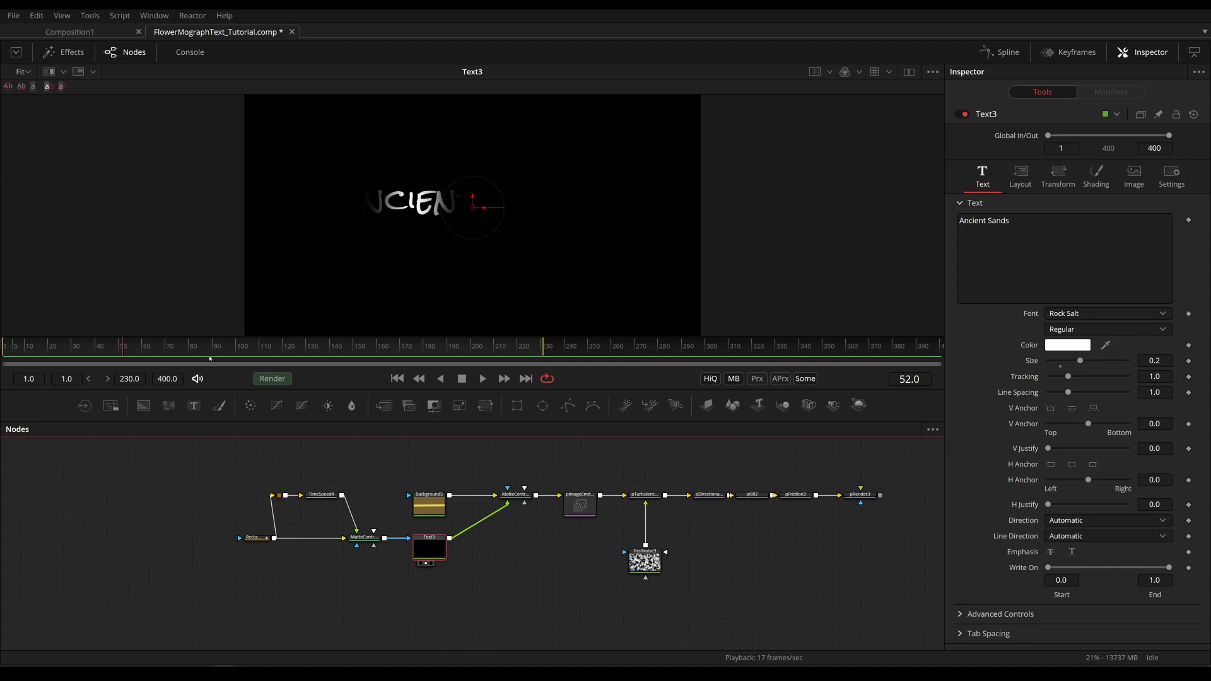
{"action": "key", "text": "space"}
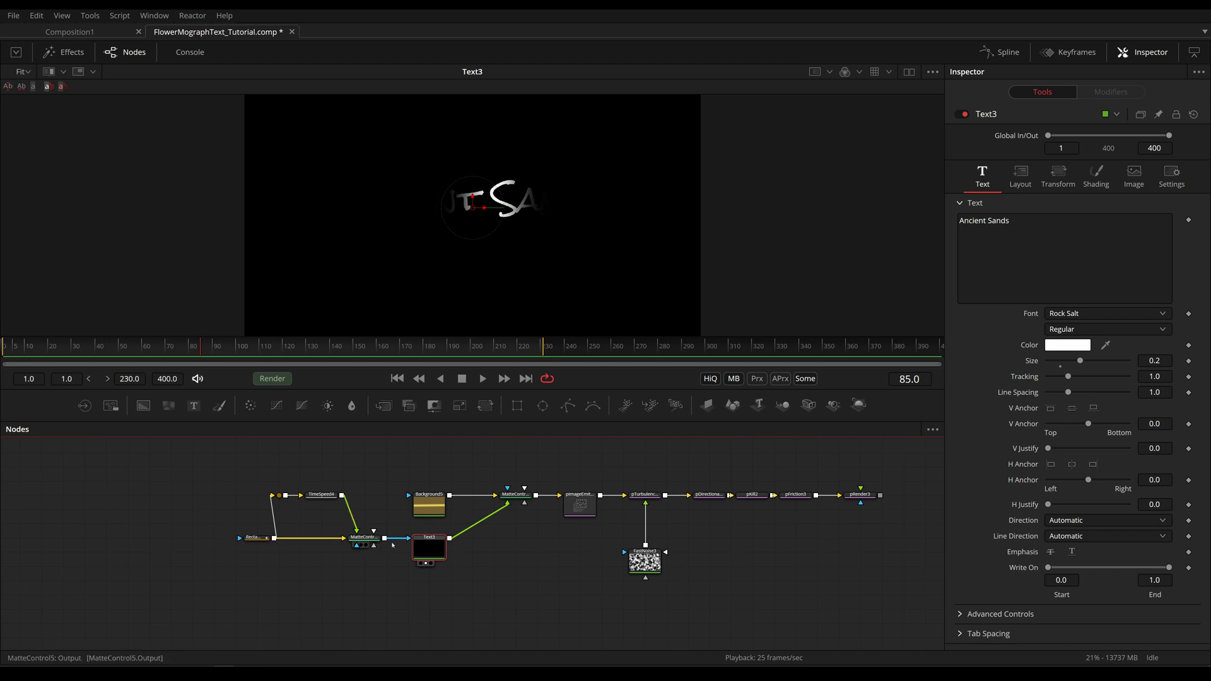
Detach Text3 from the mask, insert a new Matte Control after it, and connect MatteControl5's output to the new node's foreground.
{"action": "left_click_drag", "start_coordinate": [442, 559], "coordinate": [398, 586]}
{"action": "key", "text": "shift+space"}
{"action": "type", "text": "matte"}
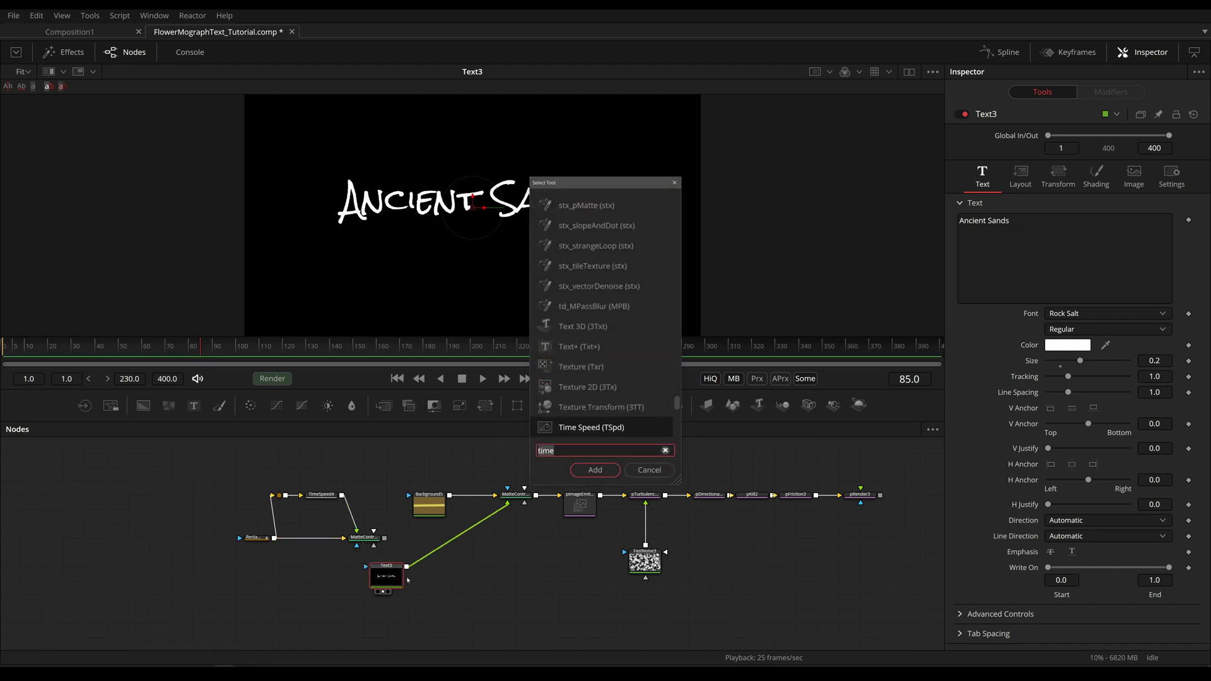
{"action": "key", "text": "Return"}
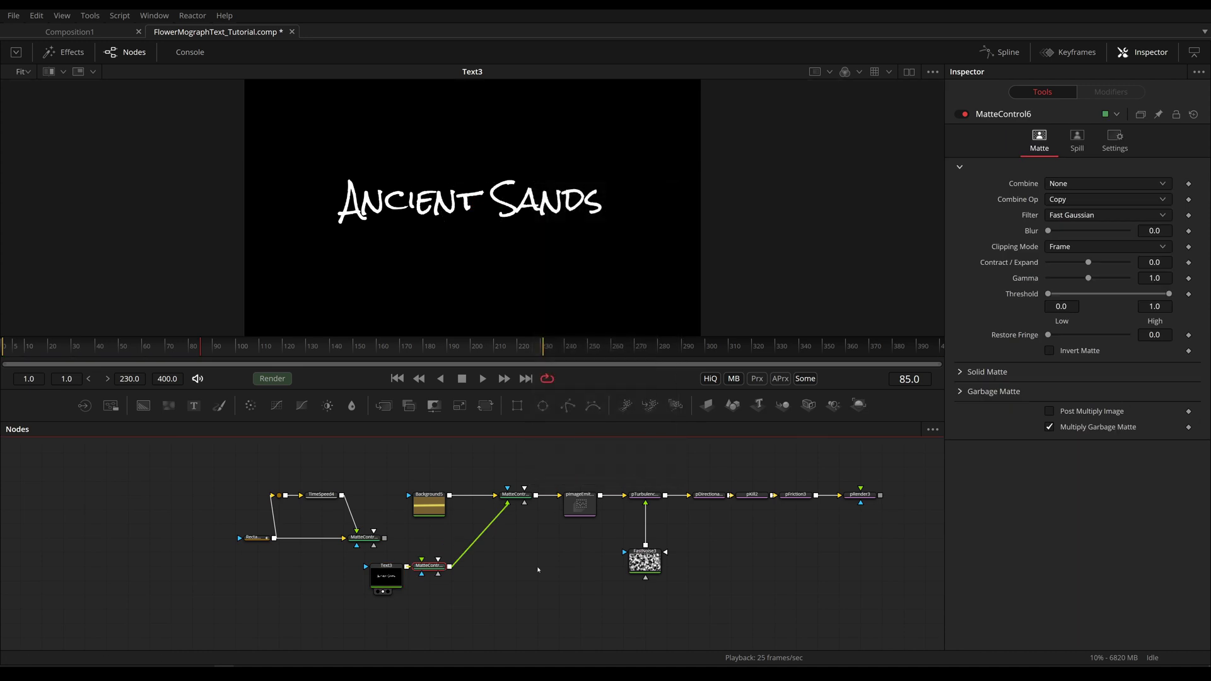
{"action": "left_click_drag", "start_coordinate": [385, 538], "coordinate": [443, 560]}
With MatteControl6 in the viewer at frame 164, set its Combine mode to Combine Alpha.
{"action": "key", "text": "2"}
{"action": "left_click", "coordinate": [385, 346]}
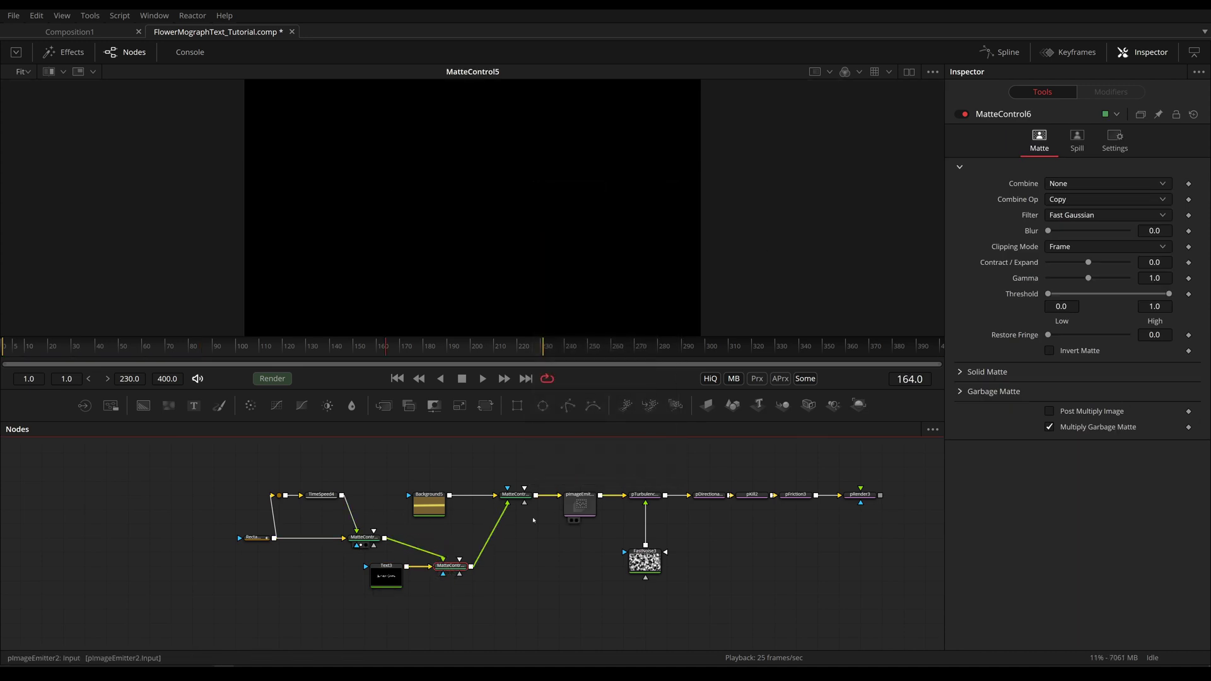
{"action": "left_click", "coordinate": [1103, 184]}
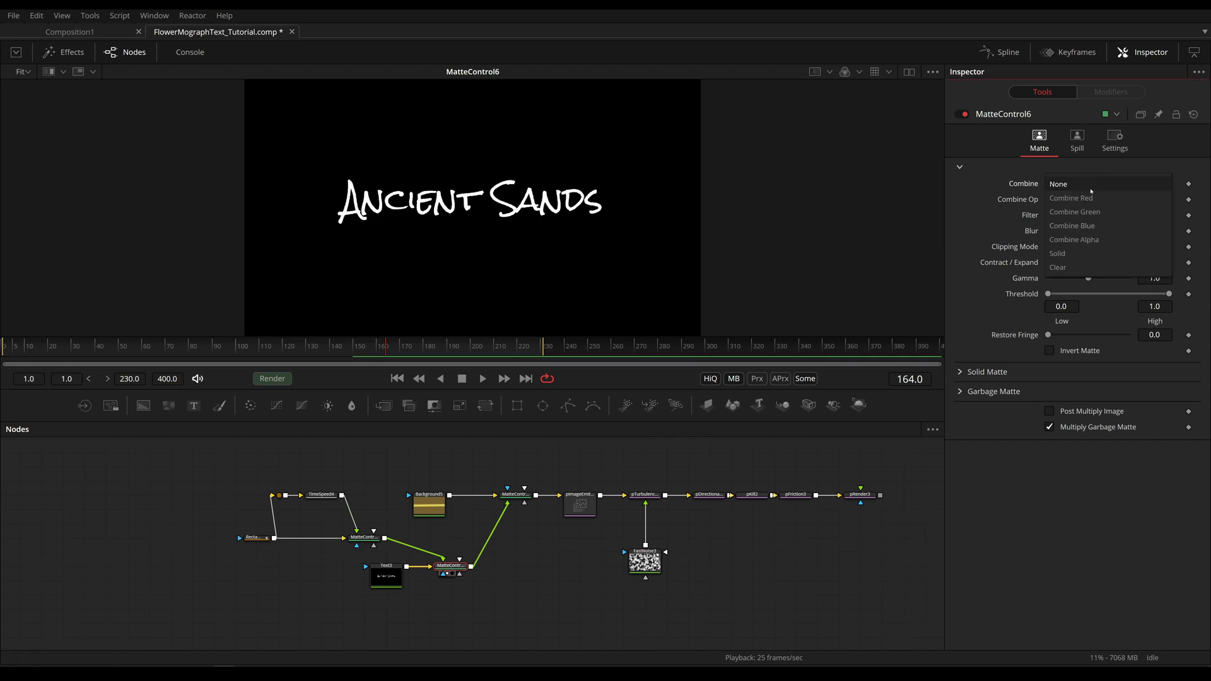
{"action": "left_click", "coordinate": [1072, 241]}
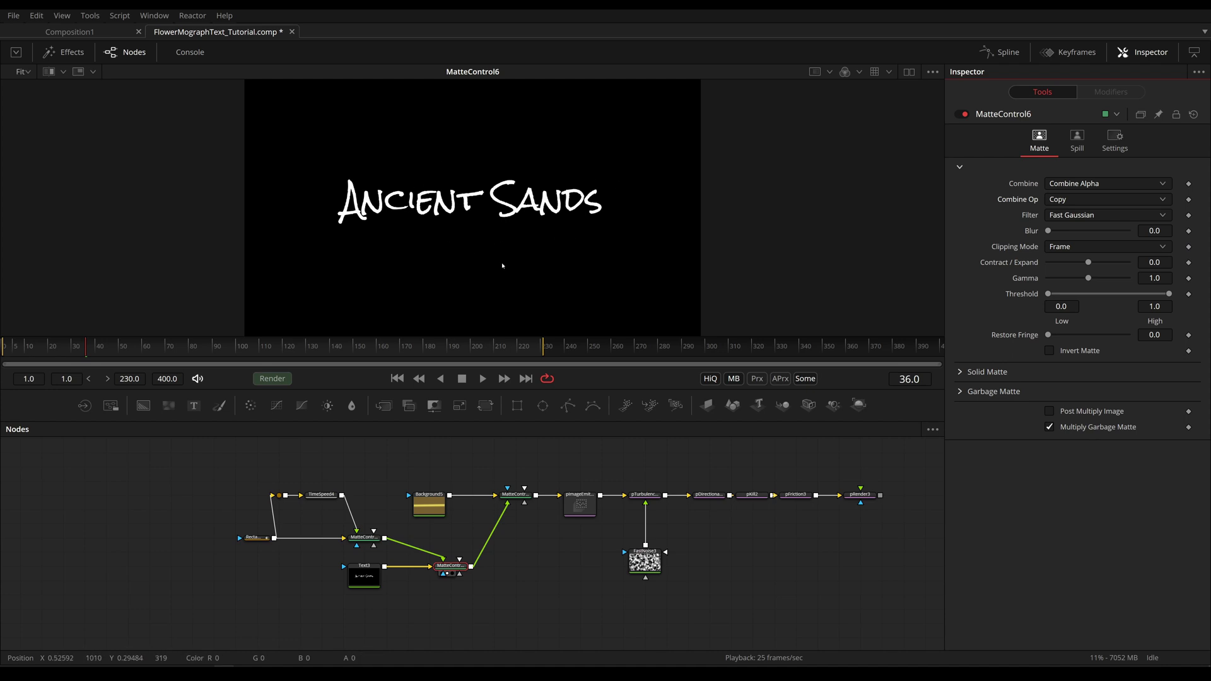
Turn on the viewer's Checker Underlay and inspect the band matte from MatteControl5.
{"action": "left_click", "coordinate": [932, 71]}
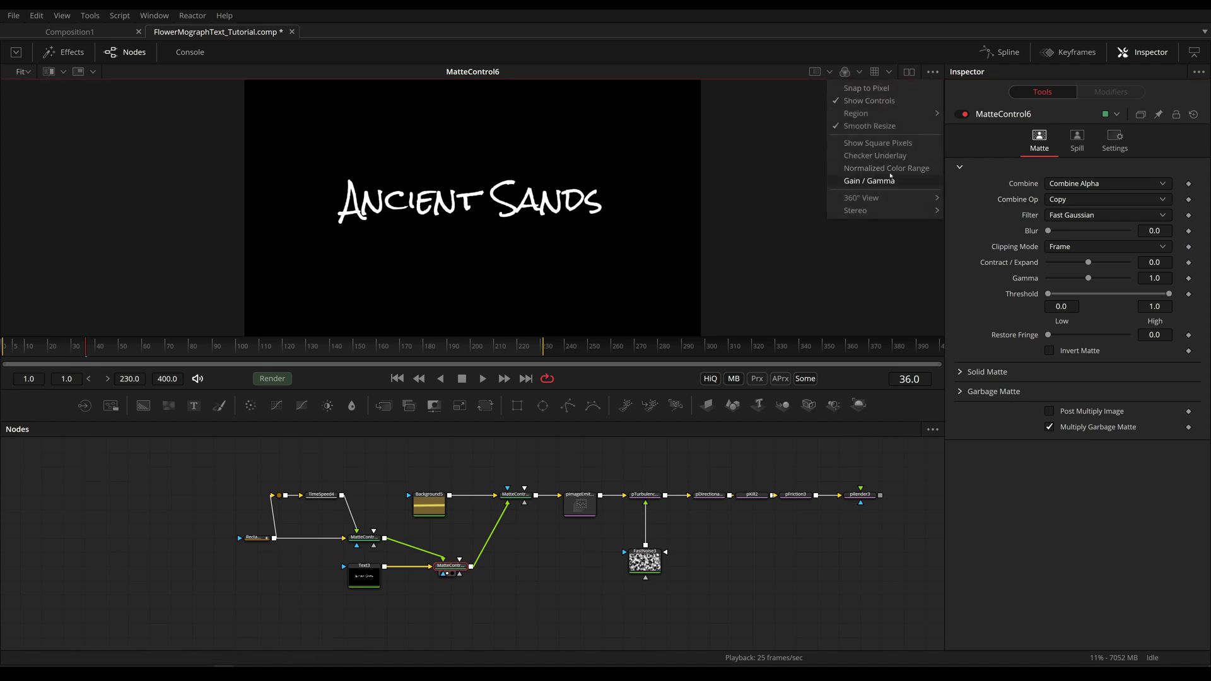
{"action": "left_click", "coordinate": [899, 156]}
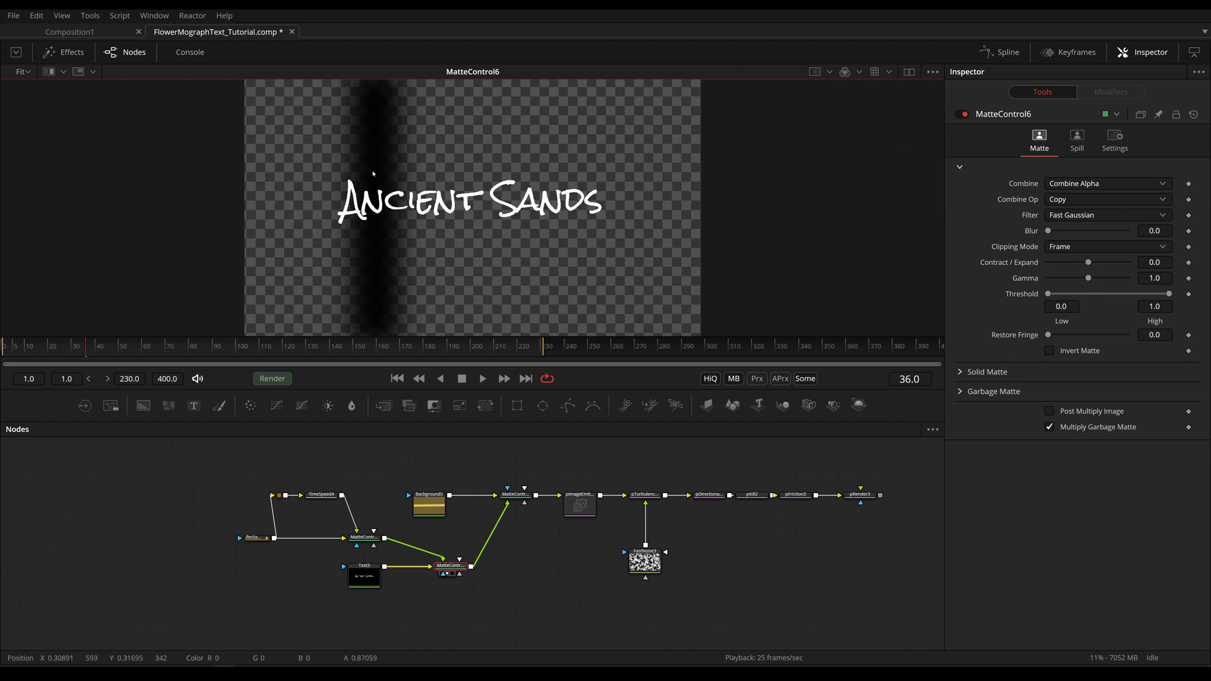
{"action": "left_click", "coordinate": [364, 537]}
{"action": "key", "text": "1"}
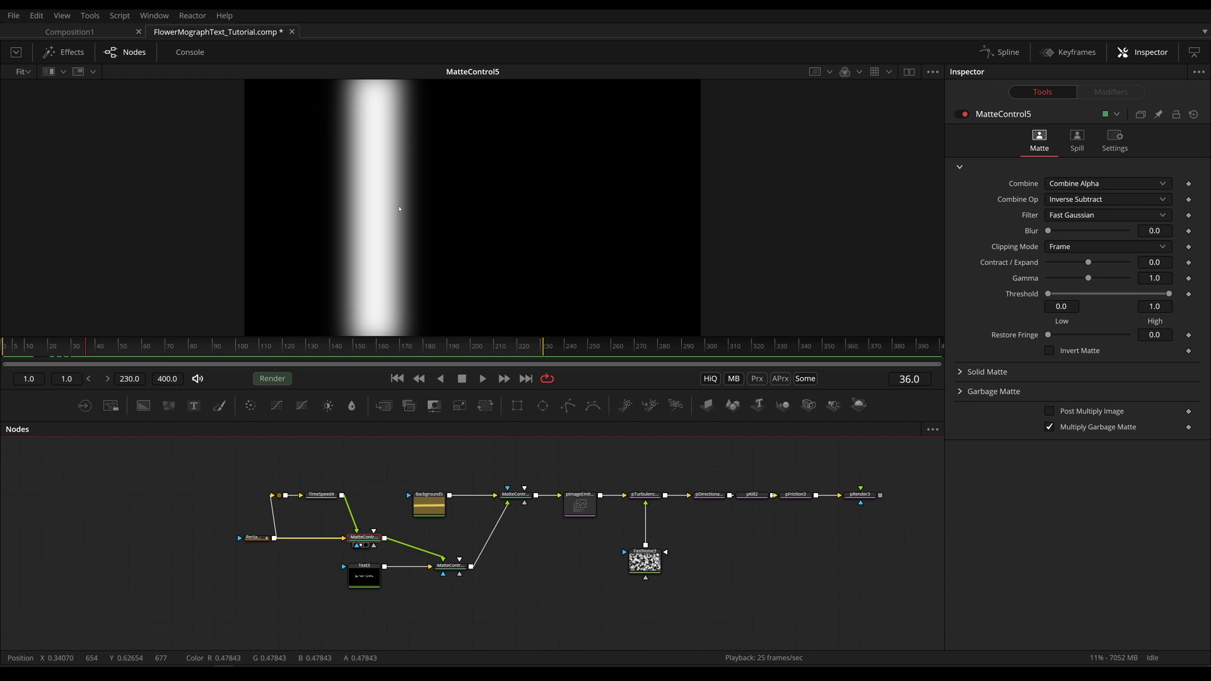
View MatteControl6 and set its Combine Op to Minimum.
{"action": "left_click", "coordinate": [451, 566]}
{"action": "key", "text": "1"}
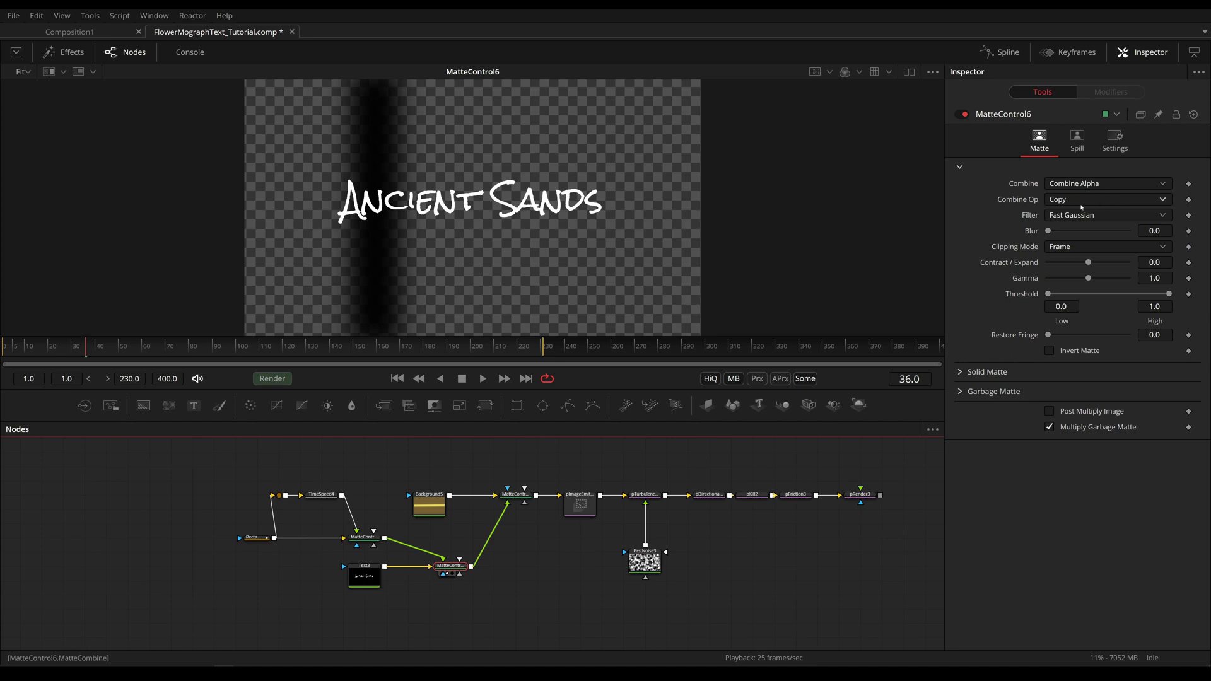
{"action": "left_click", "coordinate": [1083, 201]}
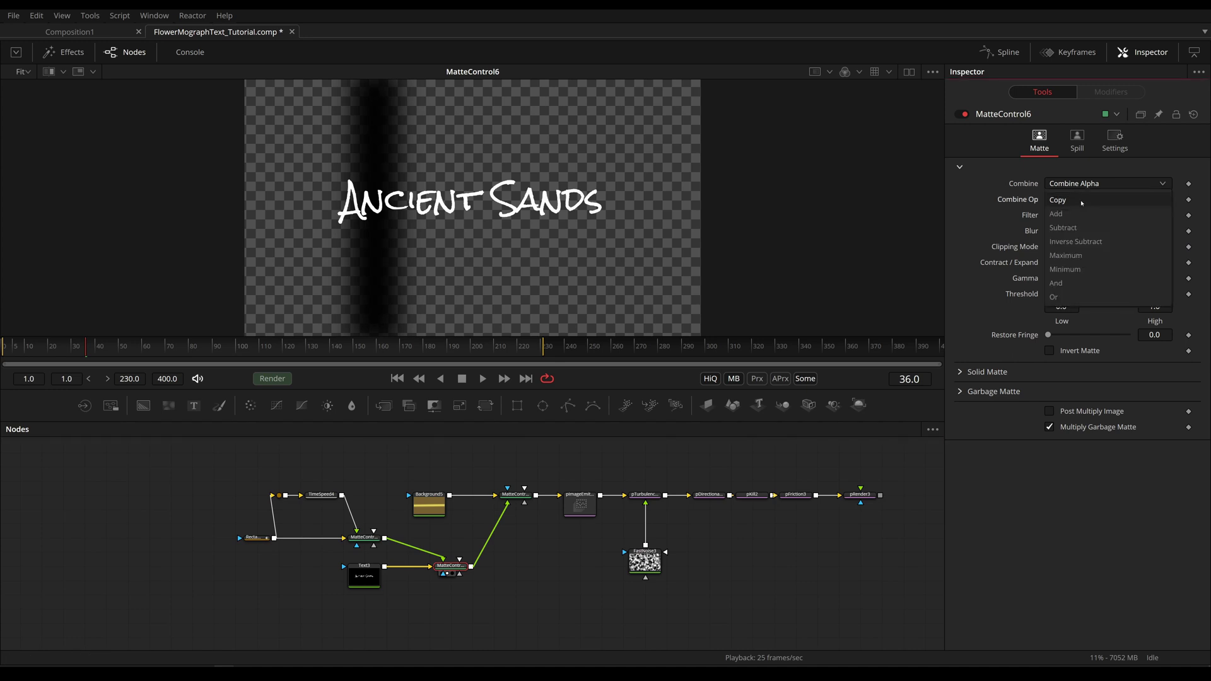
{"action": "left_click", "coordinate": [1087, 270]}
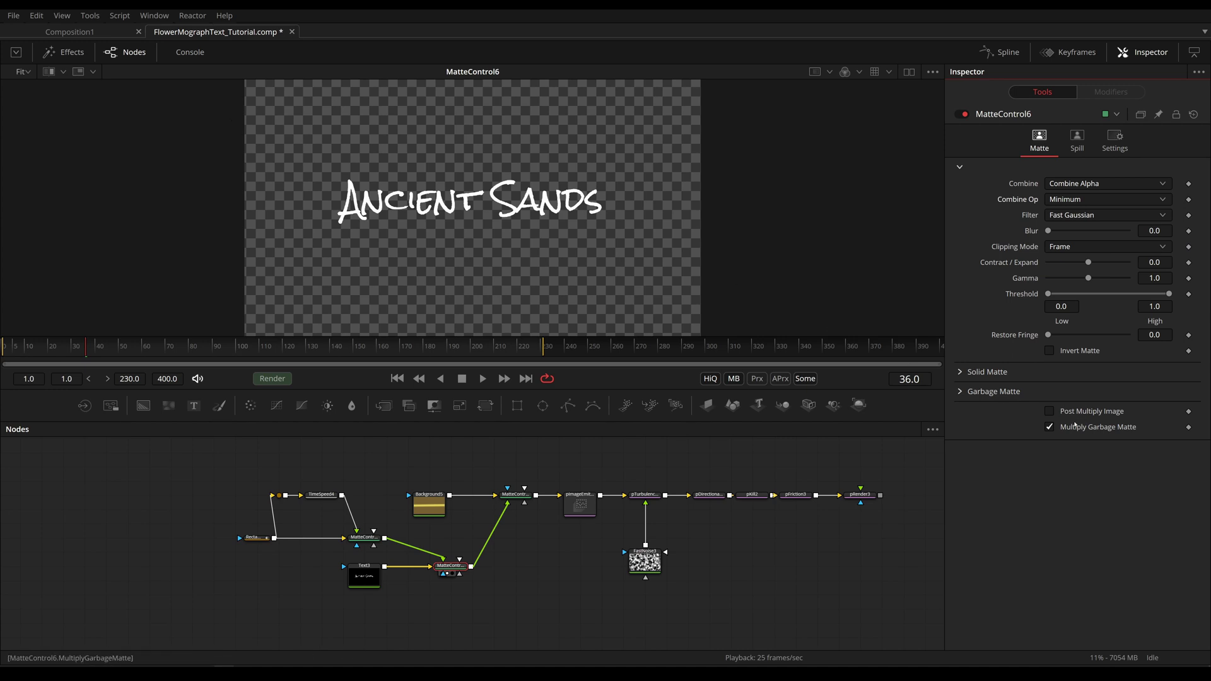
Enable Post Multiply Image on MatteControl6 and play back the moving text band.
{"action": "left_click", "coordinate": [1093, 414]}
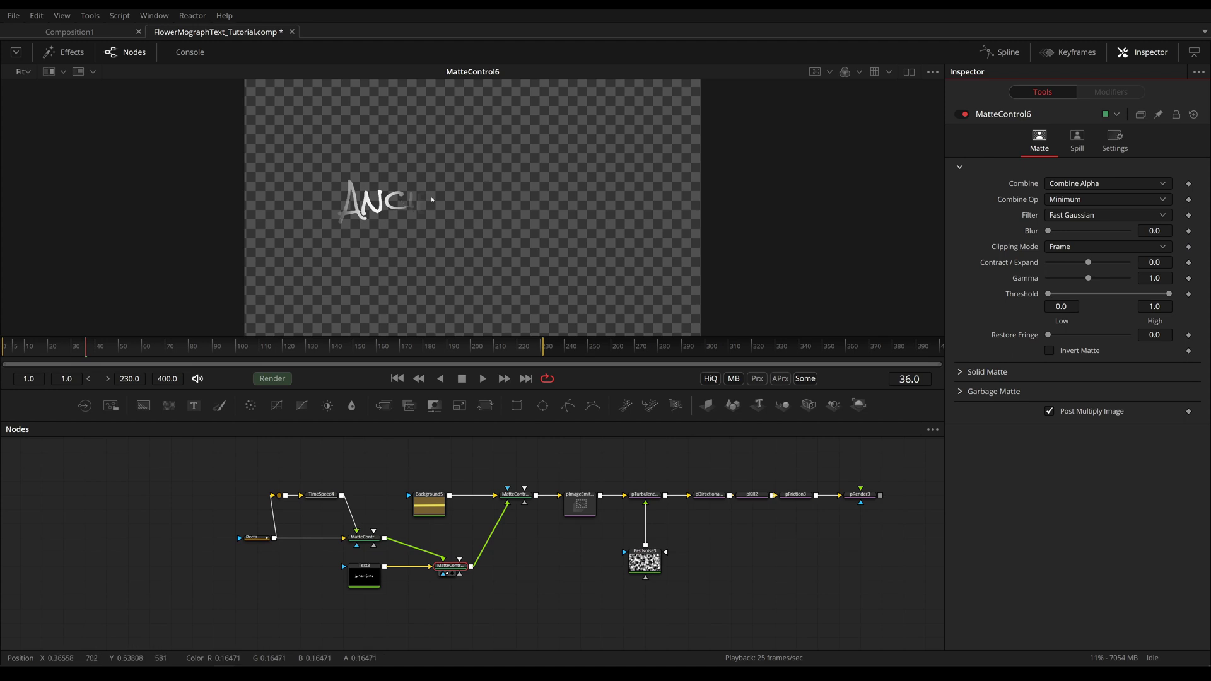
{"action": "key", "text": "space"}
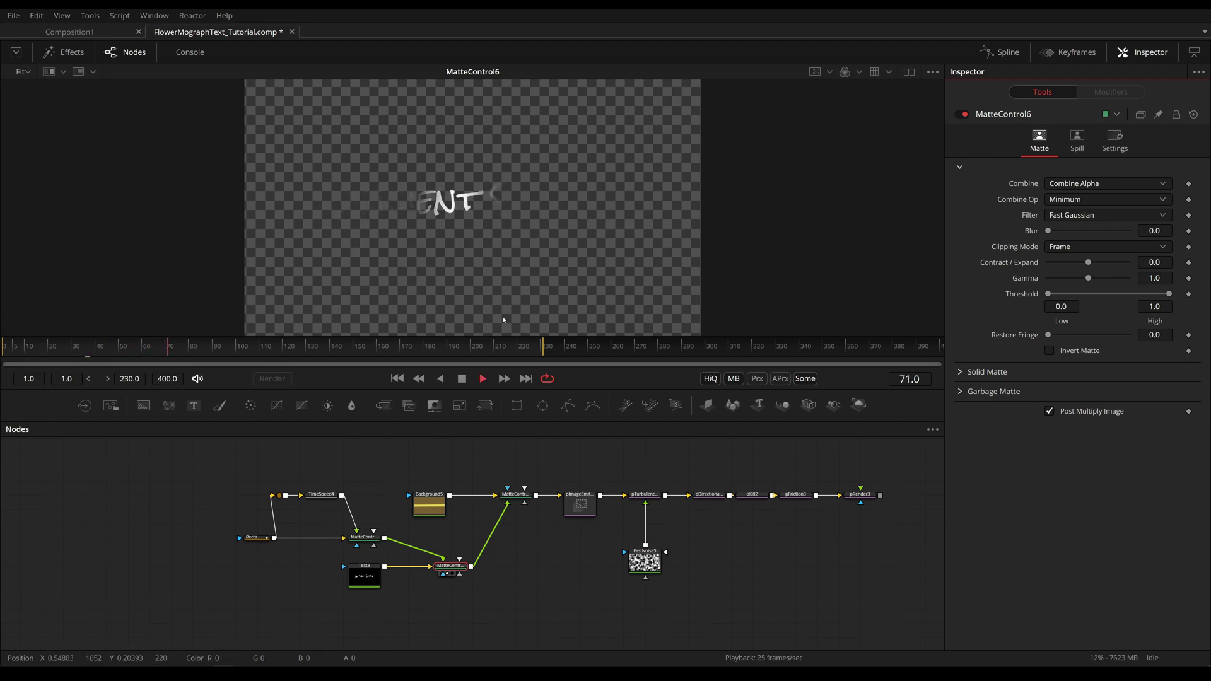
{"action": "left_click", "coordinate": [397, 378]}
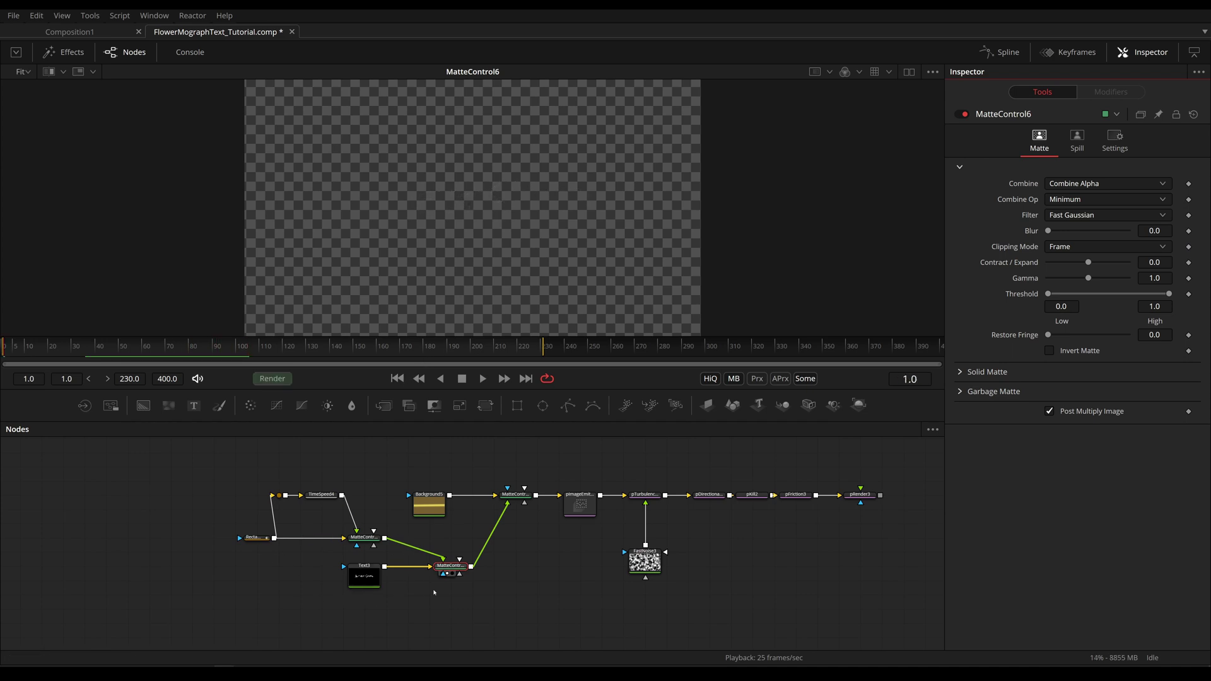
Add another Matte Control below MatteControl6, fed by Text3 as background and Rectangle3 as foreground.
{"action": "key", "text": "shift+space"}
{"action": "type", "text": "matte"}
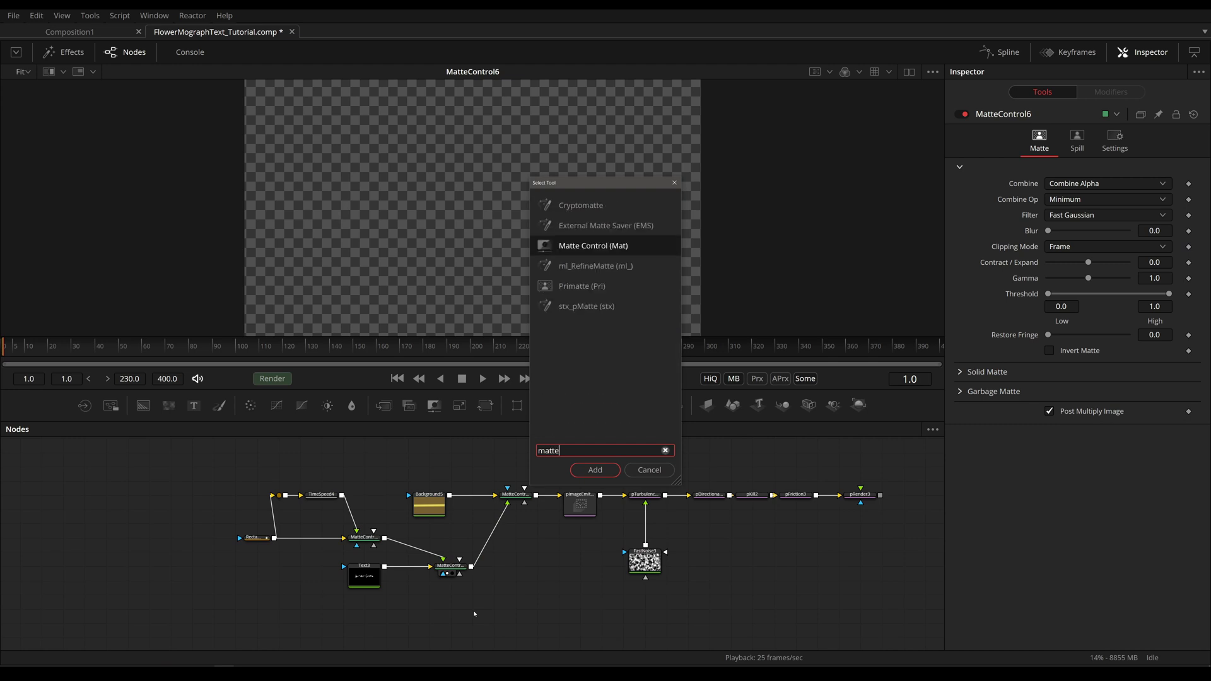
{"action": "key", "text": "Return"}
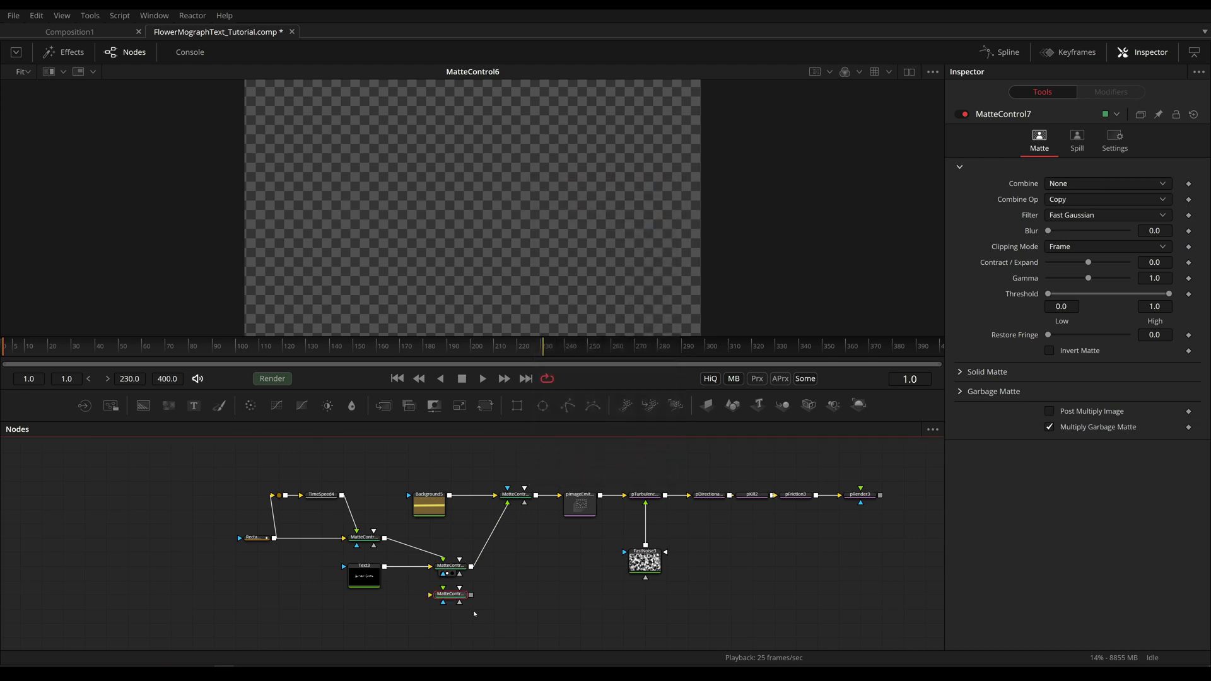
{"action": "left_click", "coordinate": [256, 540]}
{"action": "key", "text": "1"}
{"action": "left_click", "coordinate": [381, 344]}
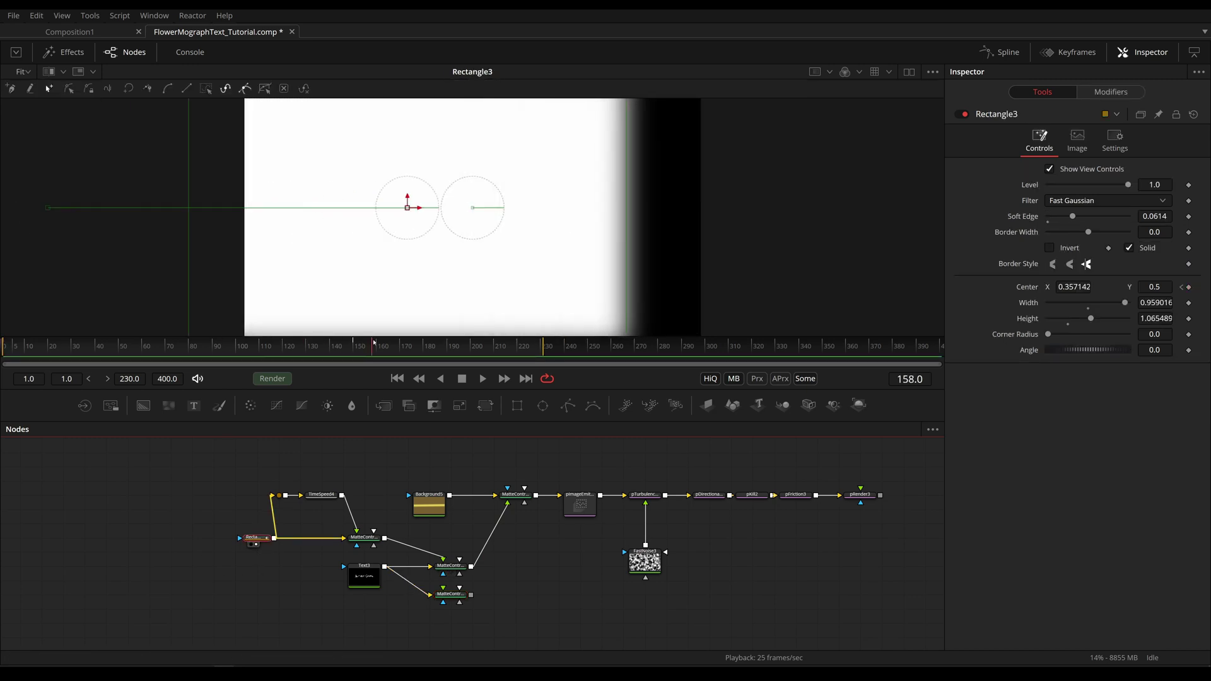
{"action": "mouse_move", "coordinate": [380, 342]}
{"action": "left_mouse_down"}
{"action": "mouse_move", "coordinate": [362, 347]}
{"action": "mouse_move", "coordinate": [380, 346]}
{"action": "left_mouse_up"}
{"action": "left_click_drag", "start_coordinate": [274, 540], "coordinate": [449, 596]}
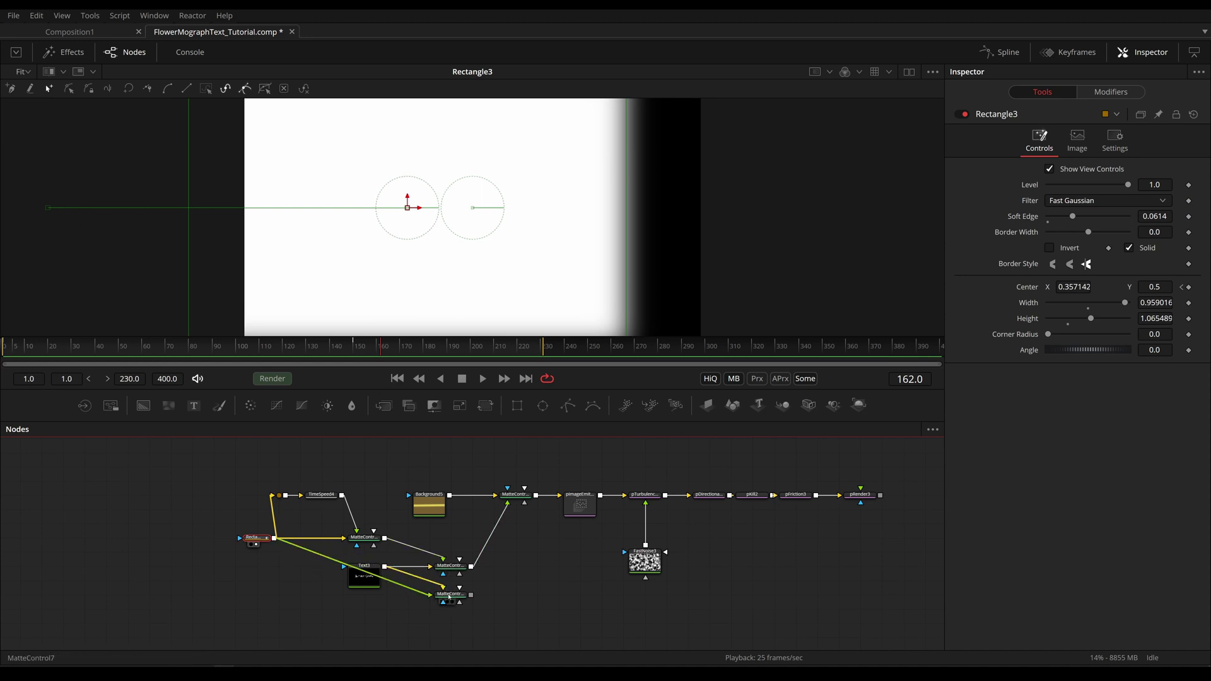
View MatteControl7, set Combine Alpha with the Minimum operation and Post Multiply Image, and scrub to check the text reveal.
{"action": "left_click", "coordinate": [450, 596]}
{"action": "key", "text": "1"}
{"action": "left_click", "coordinate": [1081, 187]}
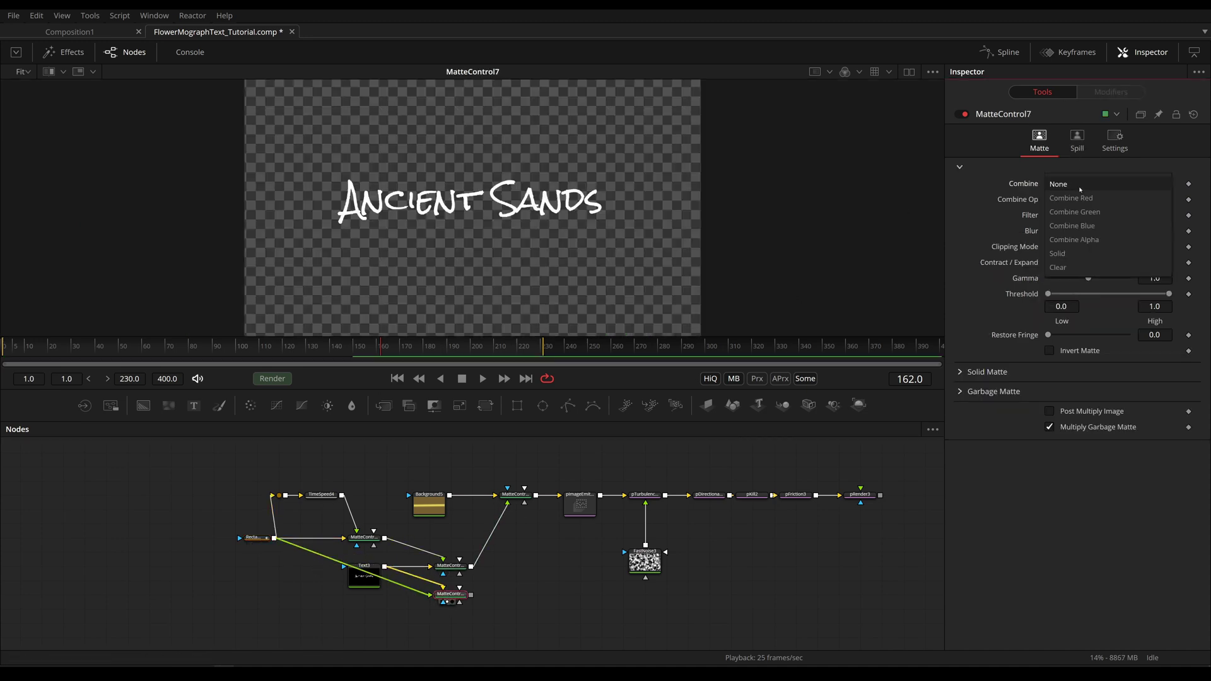
{"action": "left_click", "coordinate": [1092, 241]}
{"action": "left_click", "coordinate": [1080, 200]}
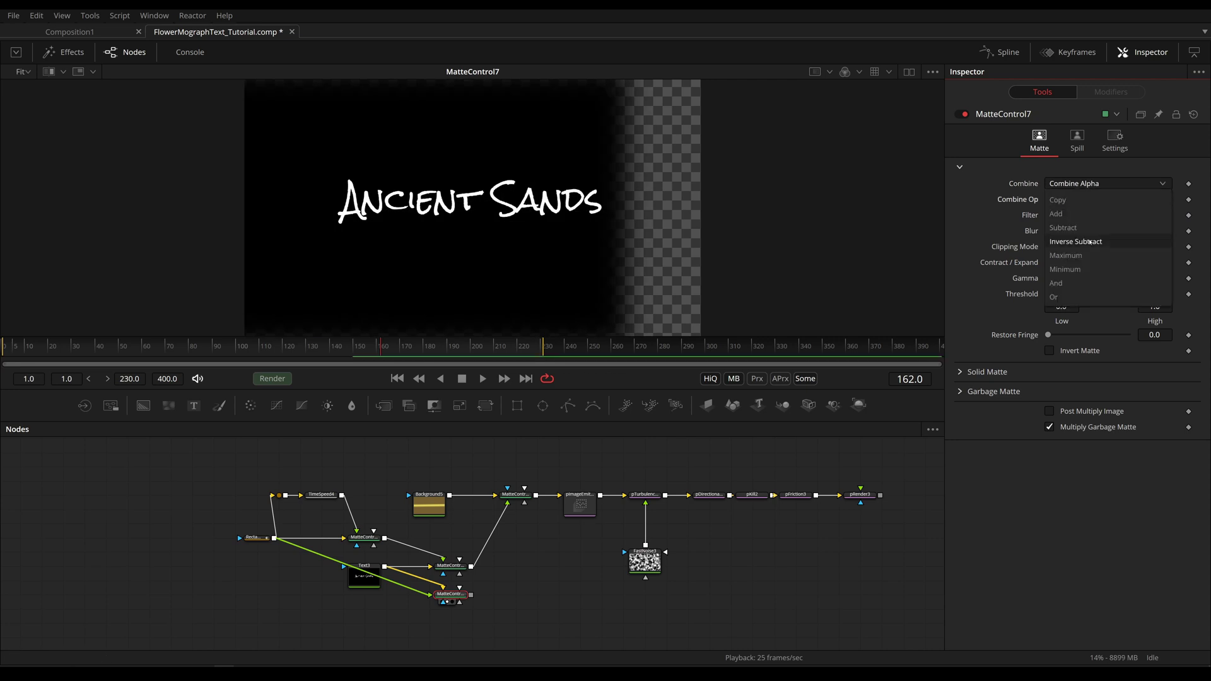
{"action": "left_click", "coordinate": [1086, 268]}
{"action": "left_click", "coordinate": [1050, 412]}
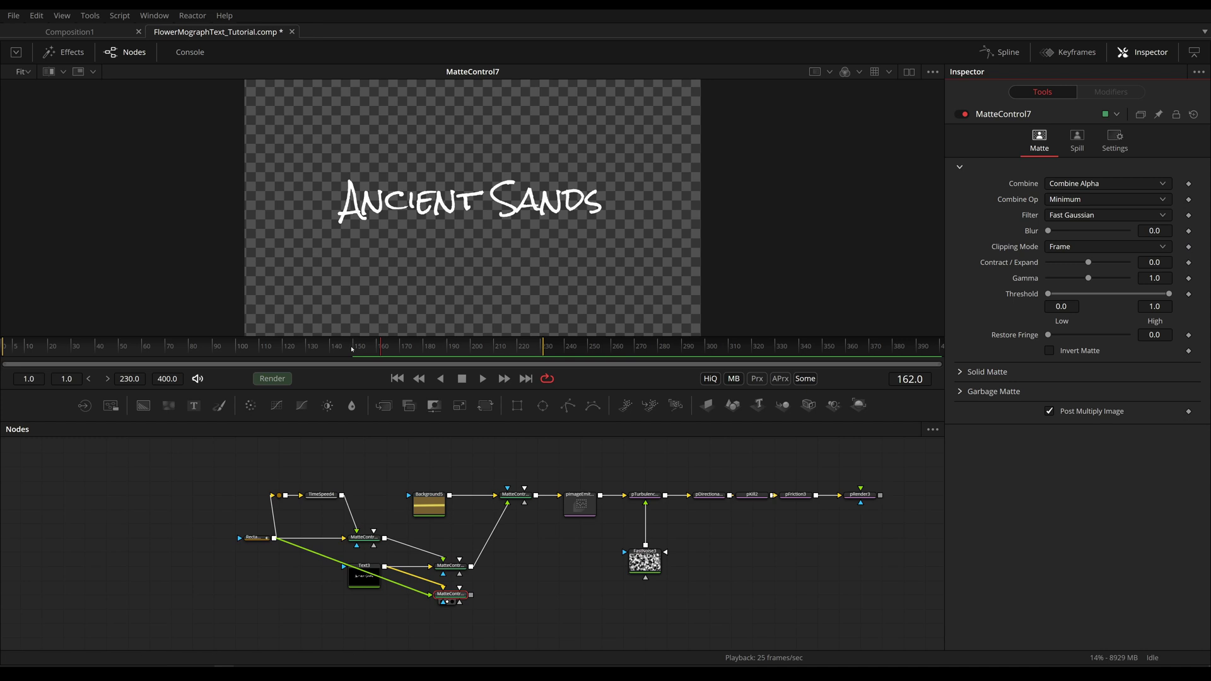
{"action": "left_click_drag", "start_coordinate": [354, 349], "coordinate": [194, 351]}
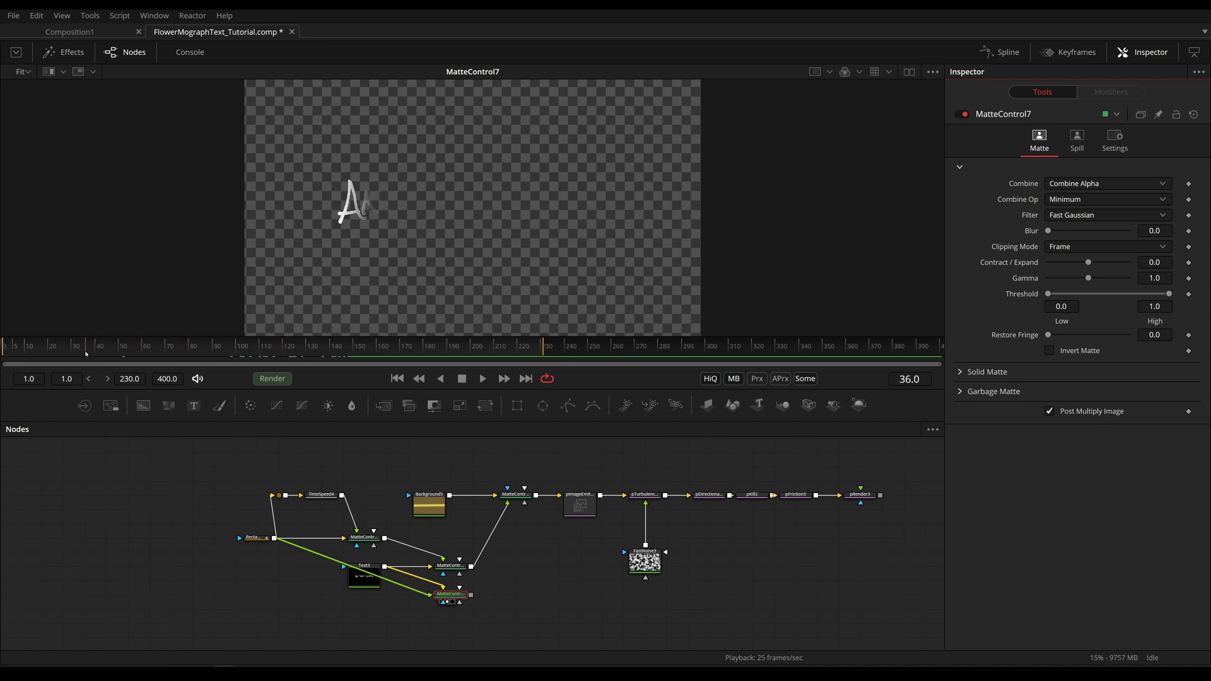
{"action": "left_click_drag", "start_coordinate": [120, 348], "coordinate": [334, 349]}
Duplicate MatteControl4 after MatteControl7 and feed it Background5 to color the revealed text gold.
{"action": "left_click", "coordinate": [515, 495]}
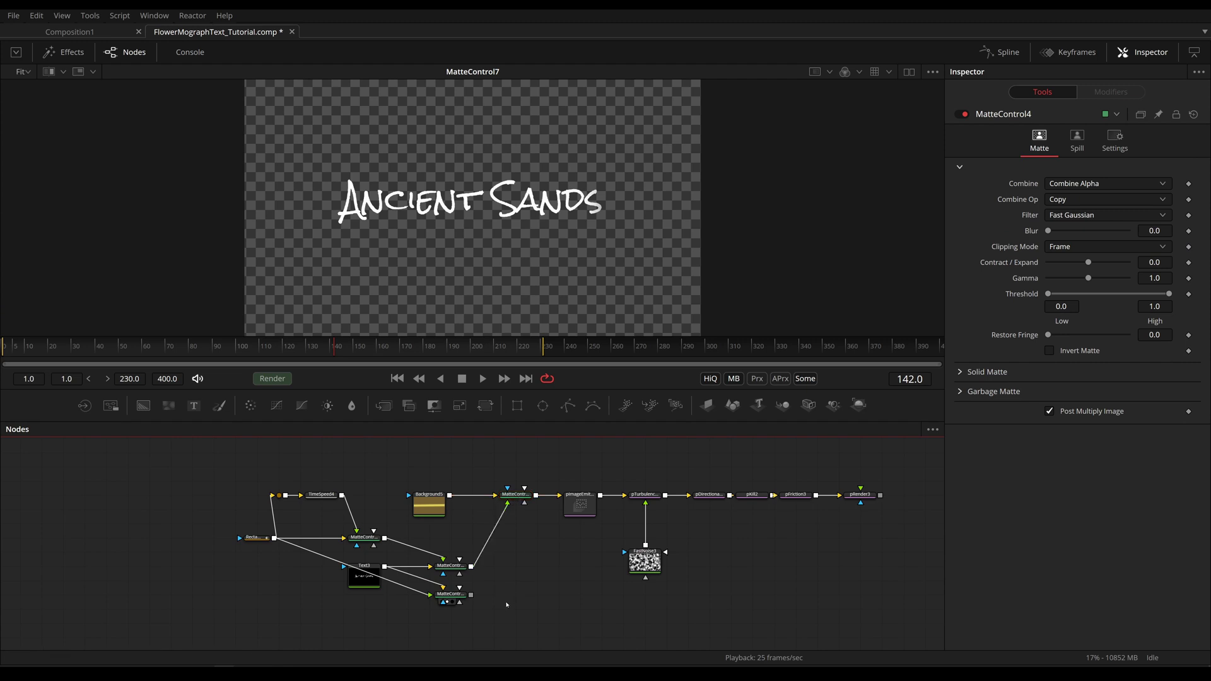
{"action": "left_click_drag", "start_coordinate": [506, 602], "coordinate": [513, 601]}
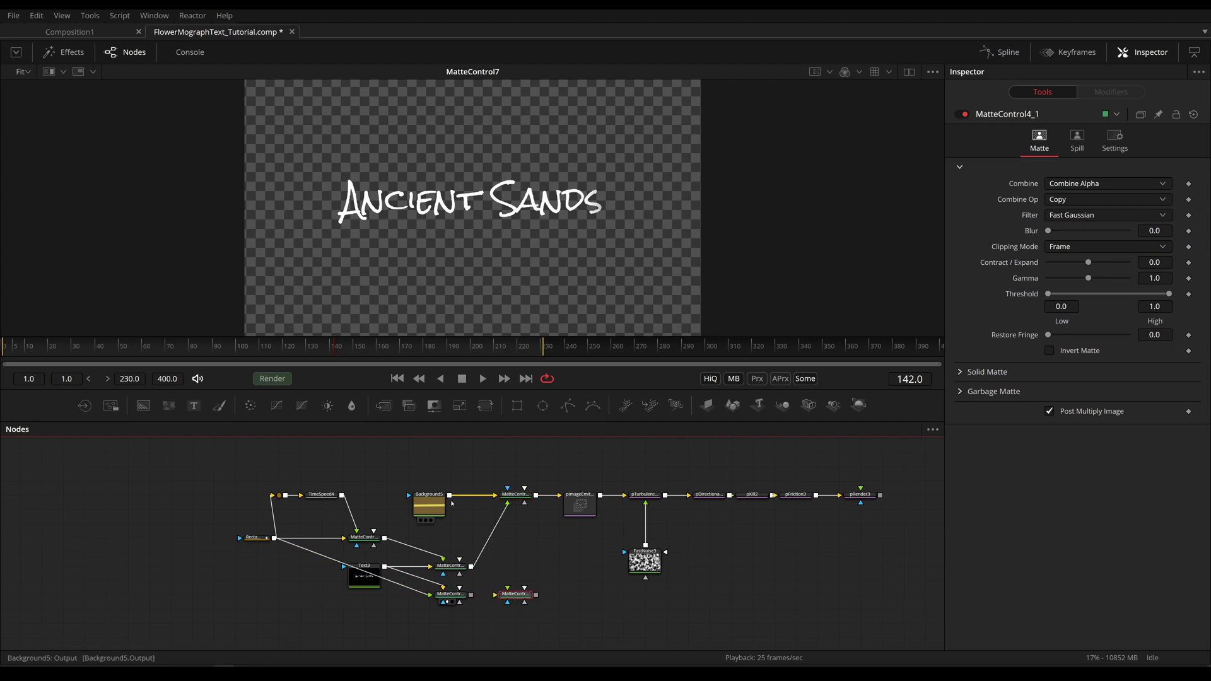
{"action": "left_click_drag", "start_coordinate": [450, 496], "coordinate": [515, 598]}
{"action": "left_click", "coordinate": [516, 603]}
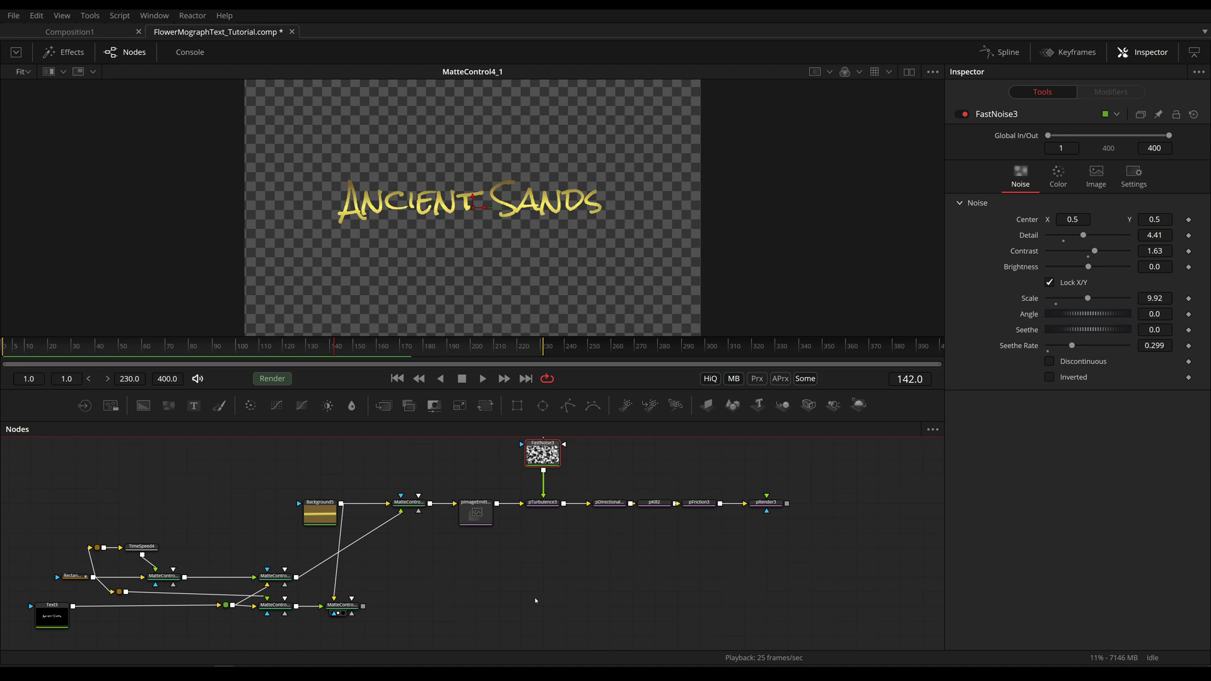
Add an Image Plane 3D fed by the gold text from MatteControl4_1 and view it in 3D.
{"action": "left_click_drag", "start_coordinate": [542, 578], "coordinate": [508, 598]}
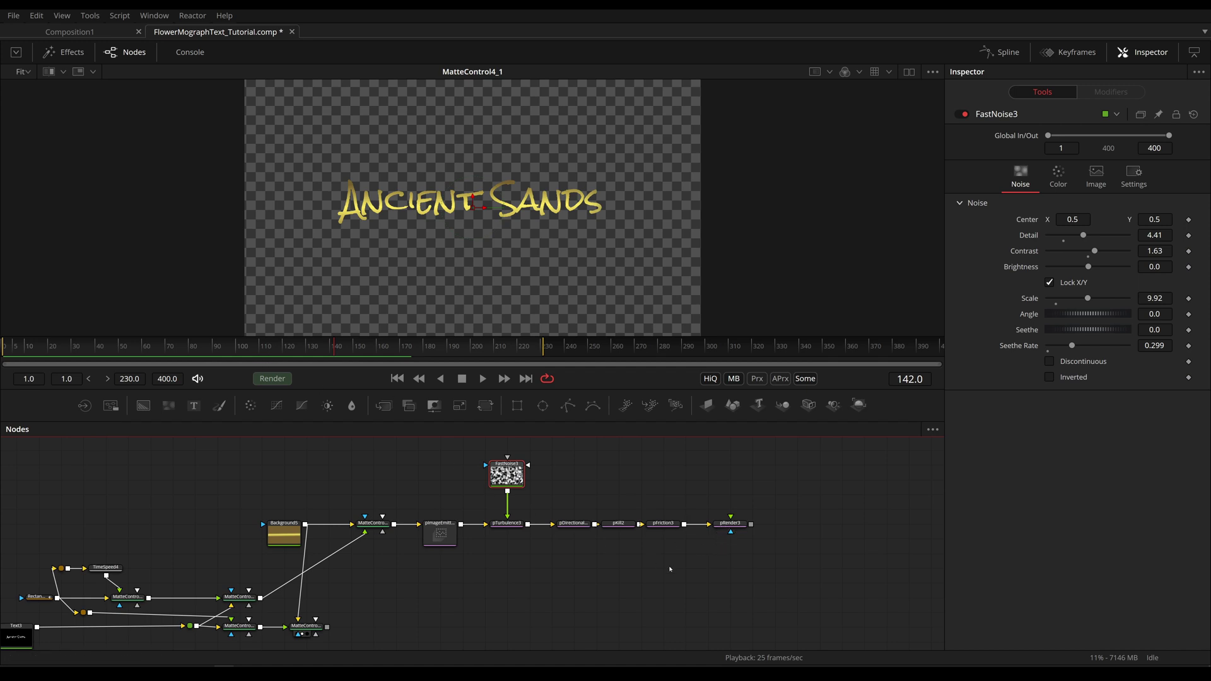
{"action": "scroll", "coordinate": [579, 581], "scroll_direction": "down", "scroll_amount": 1}
{"action": "key", "text": "shift+space"}
{"action": "type", "text": "matte"}
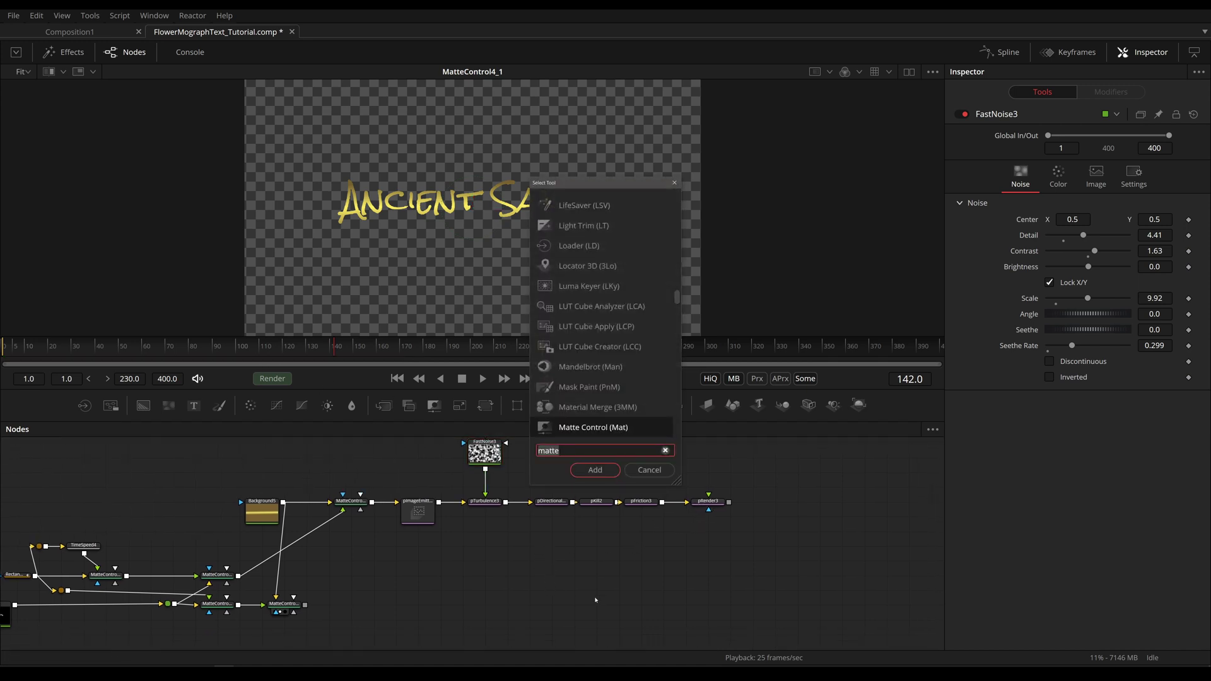
{"action": "type", "text": "image"}
{"action": "key", "text": "Return"}
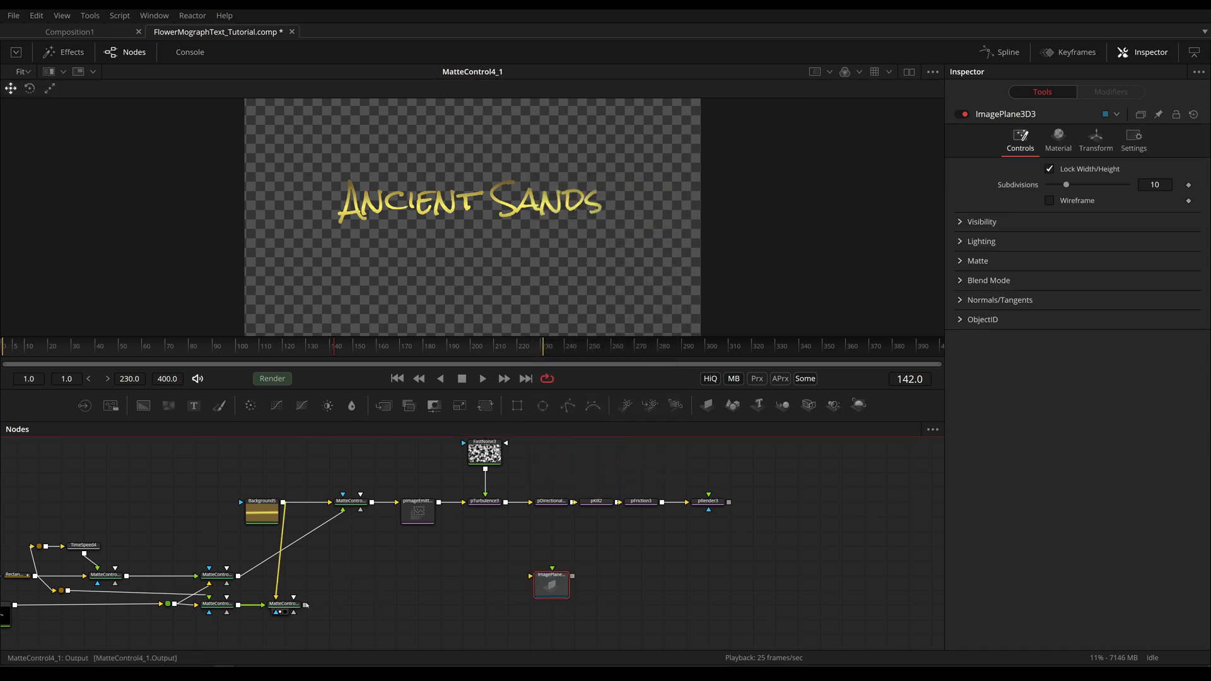
{"action": "left_click_drag", "start_coordinate": [304, 604], "coordinate": [700, 597]}
{"action": "left_click_drag", "start_coordinate": [704, 603], "coordinate": [704, 618]}
{"action": "key", "text": "2"}
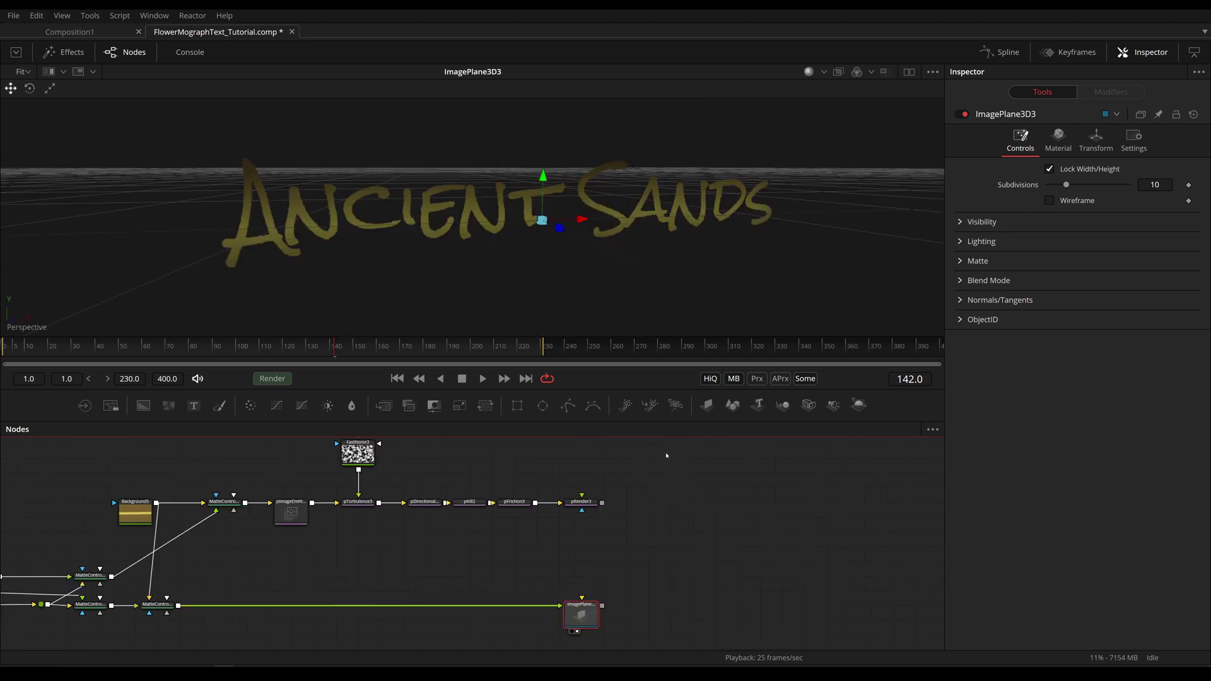
{"action": "scroll", "coordinate": [544, 224], "scroll_direction": "down", "scroll_amount": 6}
{"action": "left_click_drag", "start_coordinate": [543, 224], "coordinate": [516, 267]}
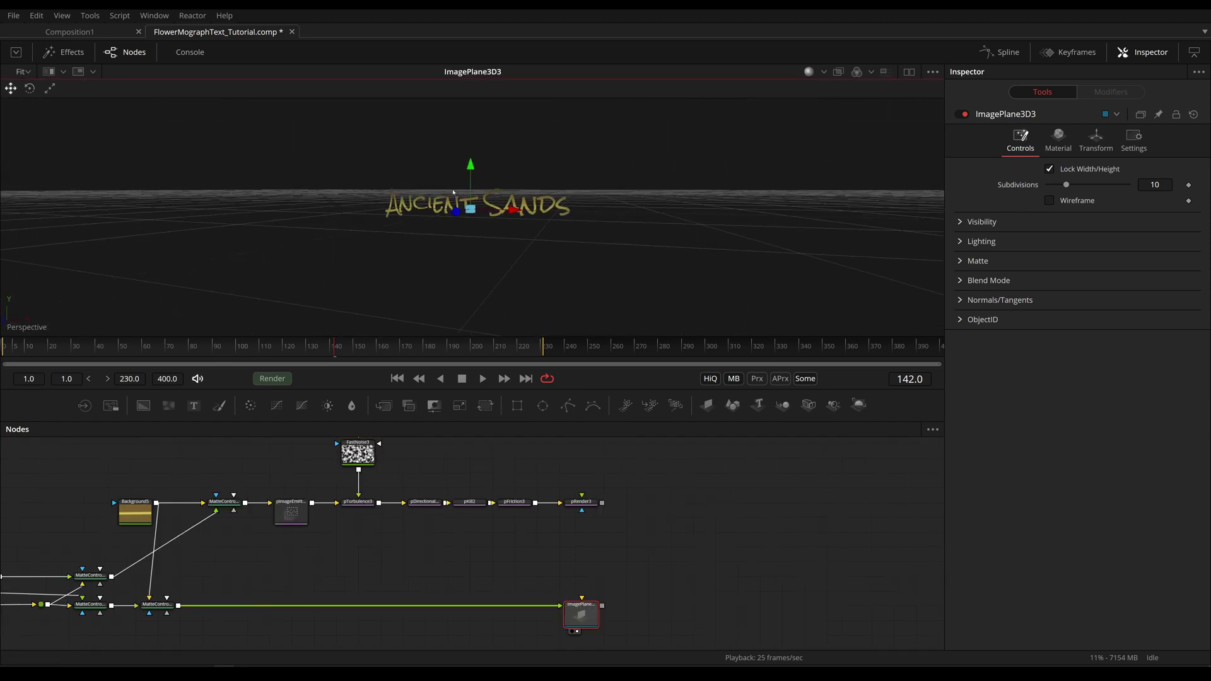
Add a Merge 3D after pRender3, connect the image plane to it, and play back the combined particles and text.
{"action": "left_click", "coordinate": [664, 546]}
{"action": "key", "text": "shift+space"}
{"action": "type", "text": "imagemerge"}
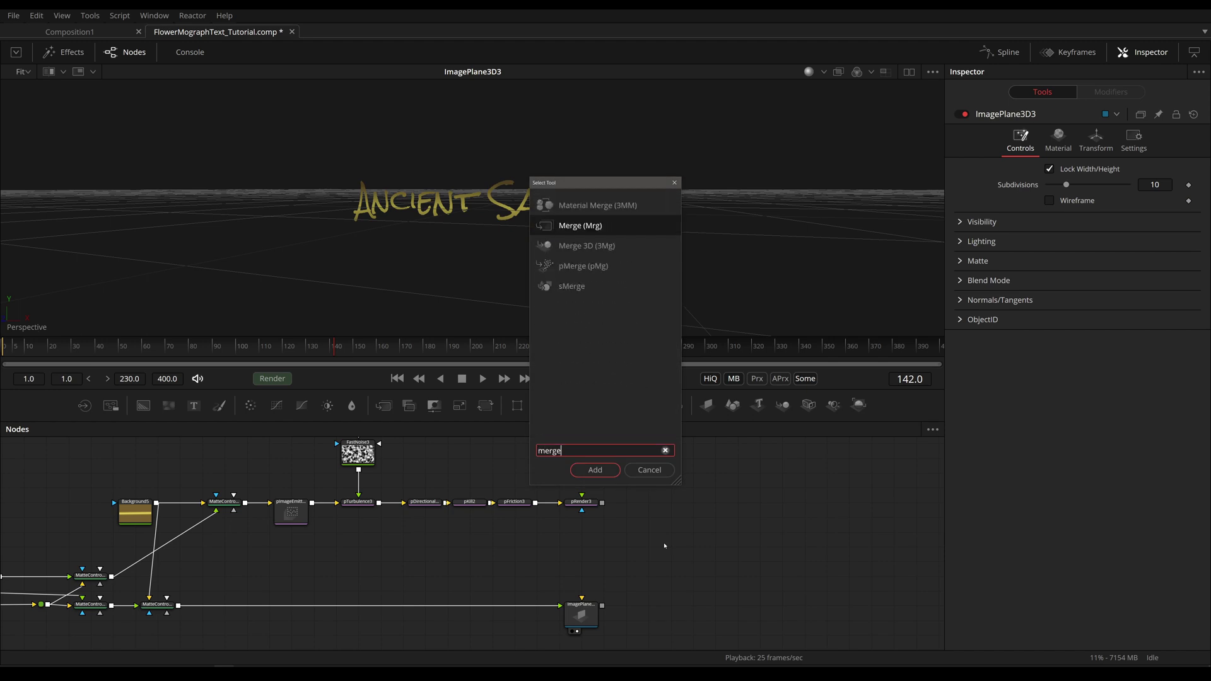
{"action": "key", "text": "Down"}
{"action": "key", "text": "Return"}
{"action": "left_click_drag", "start_coordinate": [639, 555], "coordinate": [661, 497]}
{"action": "left_click_drag", "start_coordinate": [602, 606], "coordinate": [655, 510]}
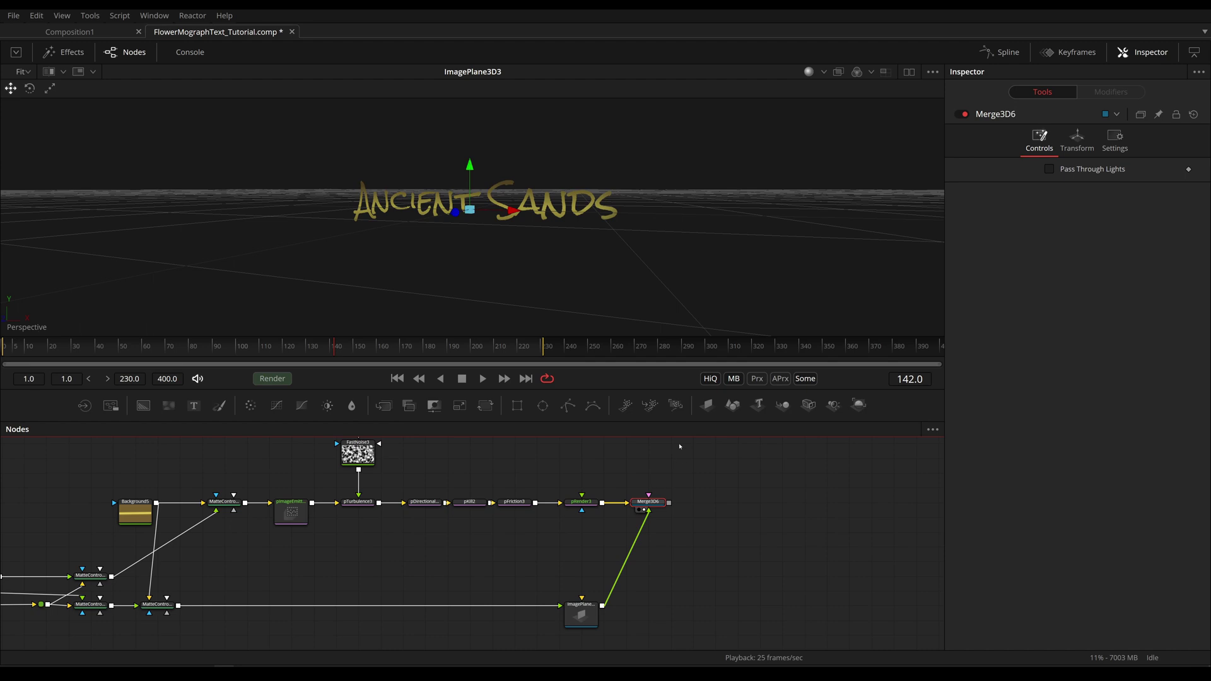
{"action": "left_click", "coordinate": [396, 379]}
{"action": "key", "text": "space"}
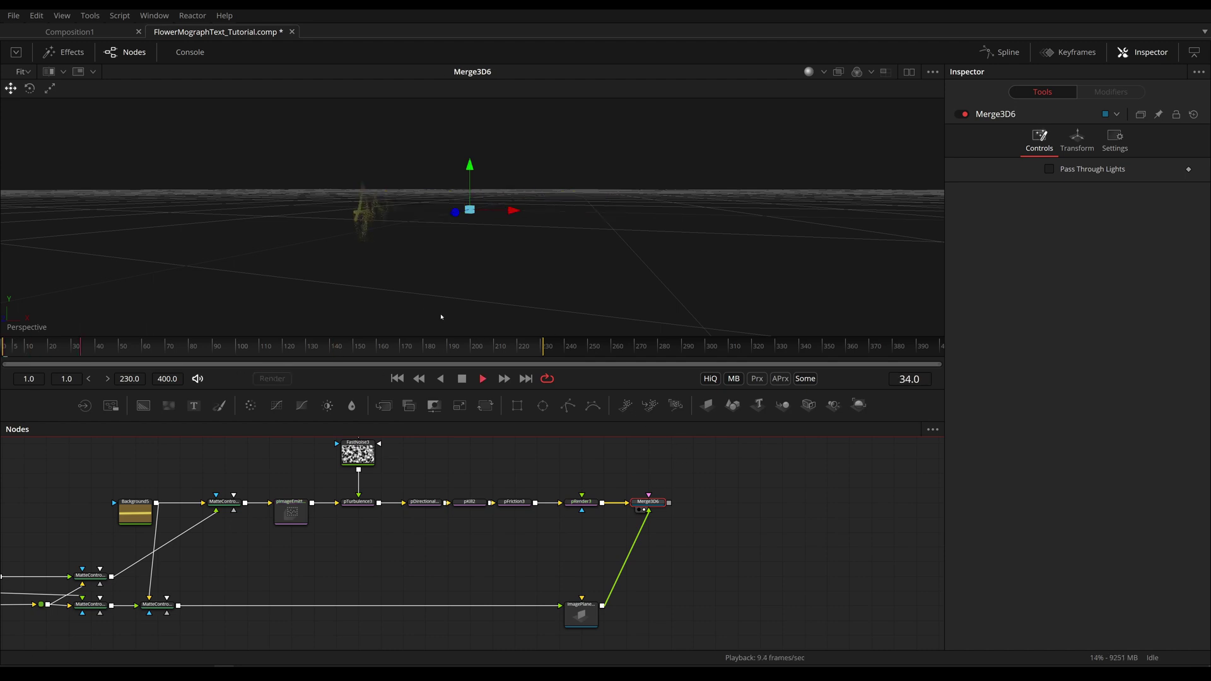
{"action": "left_click", "coordinate": [397, 378]}
Add a Camera 3D to Merge3D6 and display the scene through a Renderer 3D.
{"action": "left_click_drag", "start_coordinate": [717, 514], "coordinate": [676, 572]}
{"action": "left_click", "coordinate": [651, 513]}
{"action": "key", "text": "shift+space"}
{"action": "type", "text": "camer"}
{"action": "key", "text": "Return"}
{"action": "left_click", "coordinate": [611, 562]}
{"action": "key", "text": "2"}
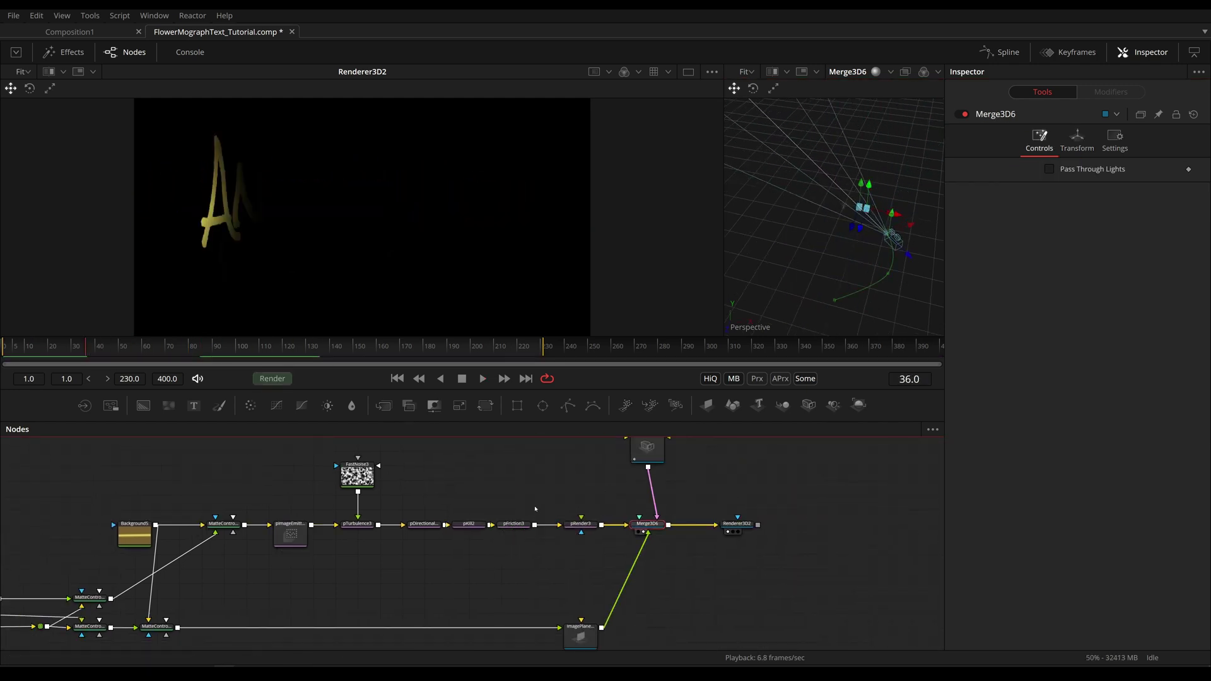
Examine pKill2's cube-shaped kill region against the text in the 3D view.
{"action": "left_click_drag", "start_coordinate": [561, 485], "coordinate": [537, 505]}
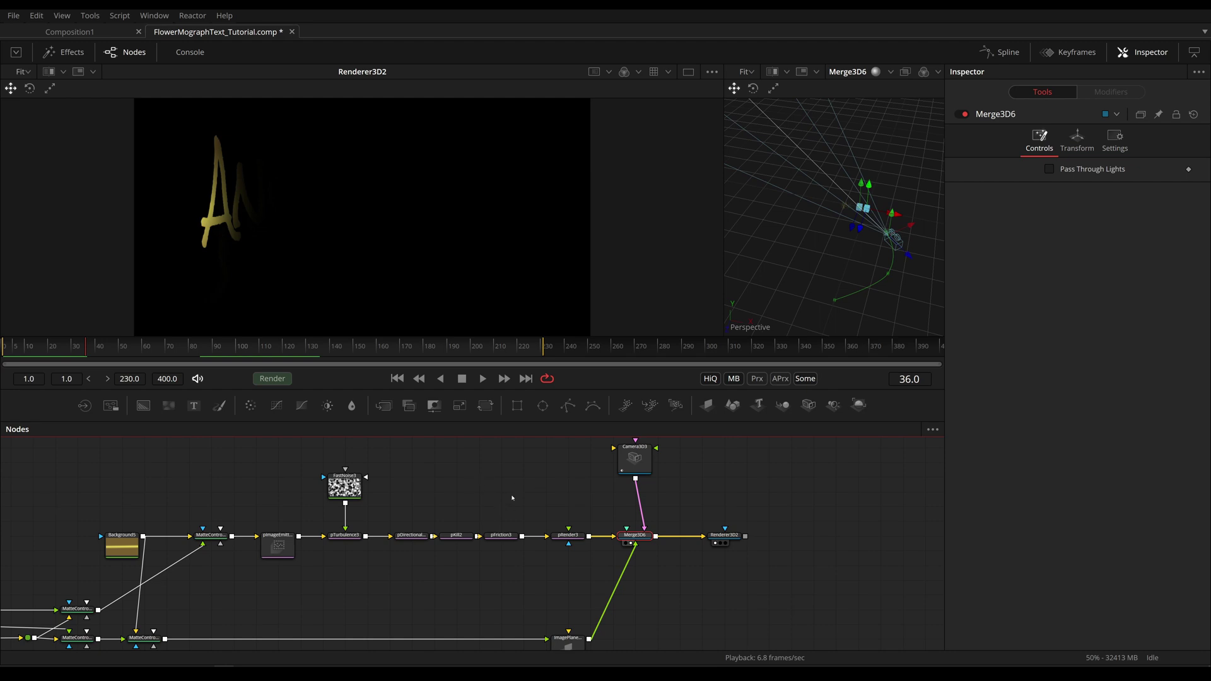
{"action": "scroll", "coordinate": [256, 227], "scroll_direction": "down", "scroll_amount": 3}
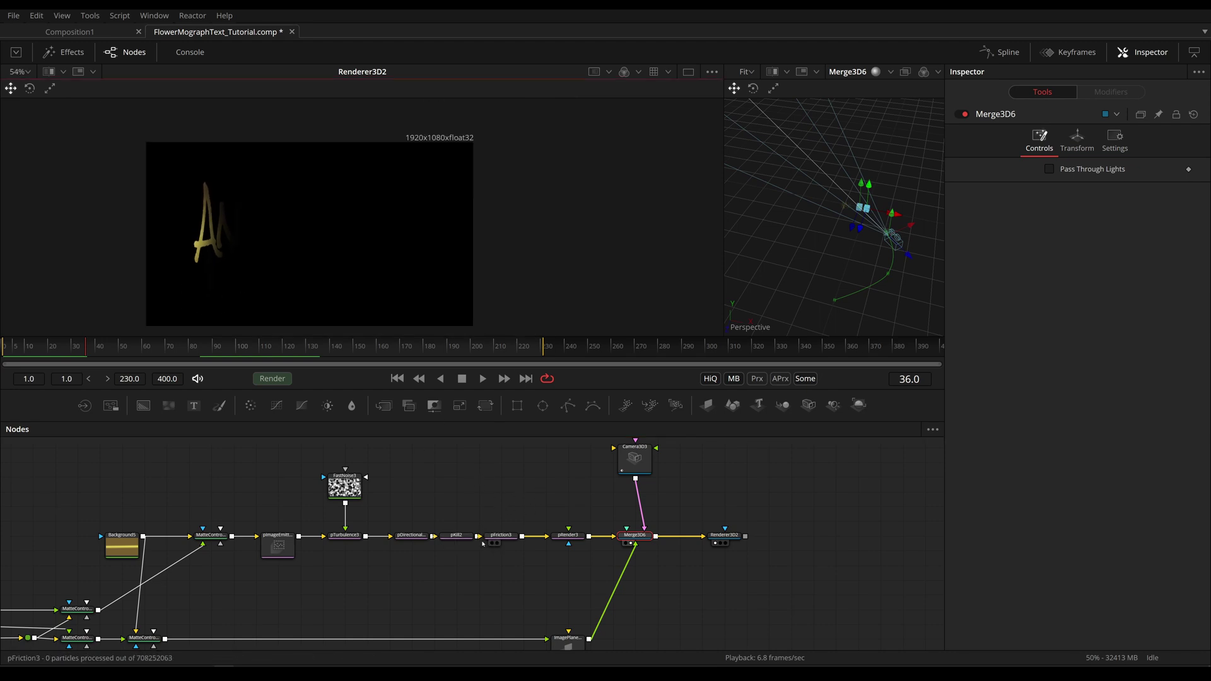
{"action": "left_click", "coordinate": [456, 535]}
{"action": "left_click_drag", "start_coordinate": [846, 243], "coordinate": [822, 221]}
{"action": "scroll", "coordinate": [391, 265], "scroll_direction": "up", "scroll_amount": 2}
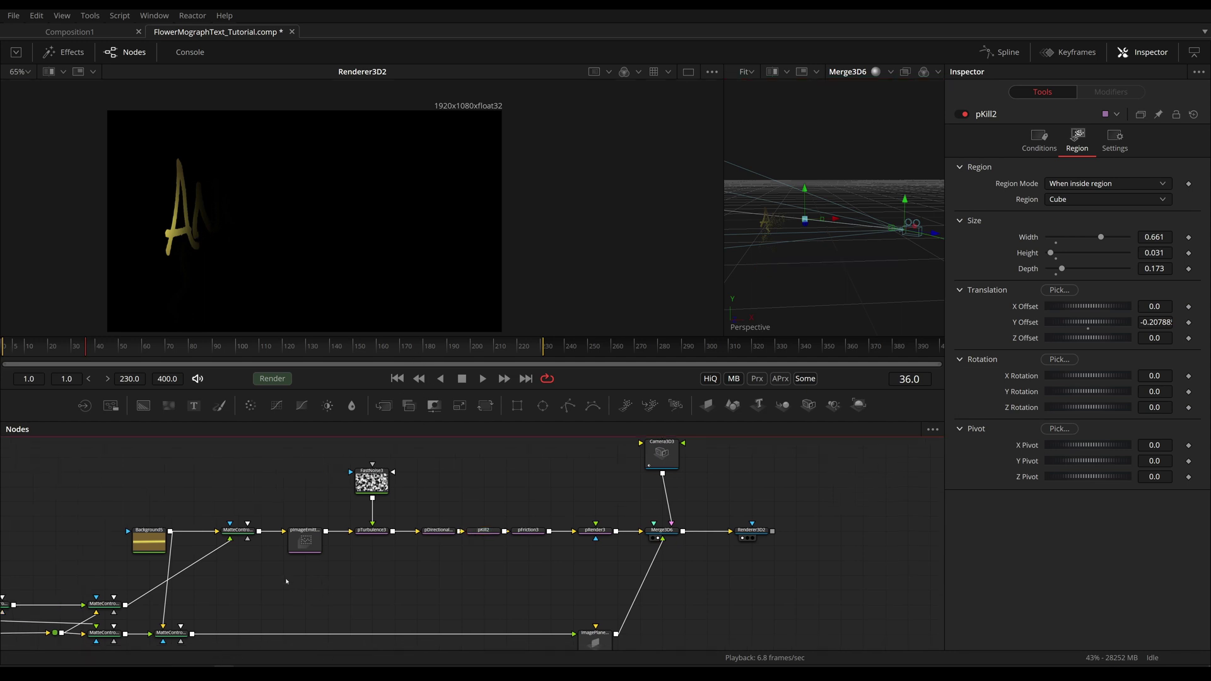
Set pImageEmitter2's particle Size to 0.00033, Size Variance to 0.00036, and X and Y Density to 1.0, previewing the playback.
{"action": "left_click", "coordinate": [305, 542]}
{"action": "left_click", "coordinate": [1059, 140]}
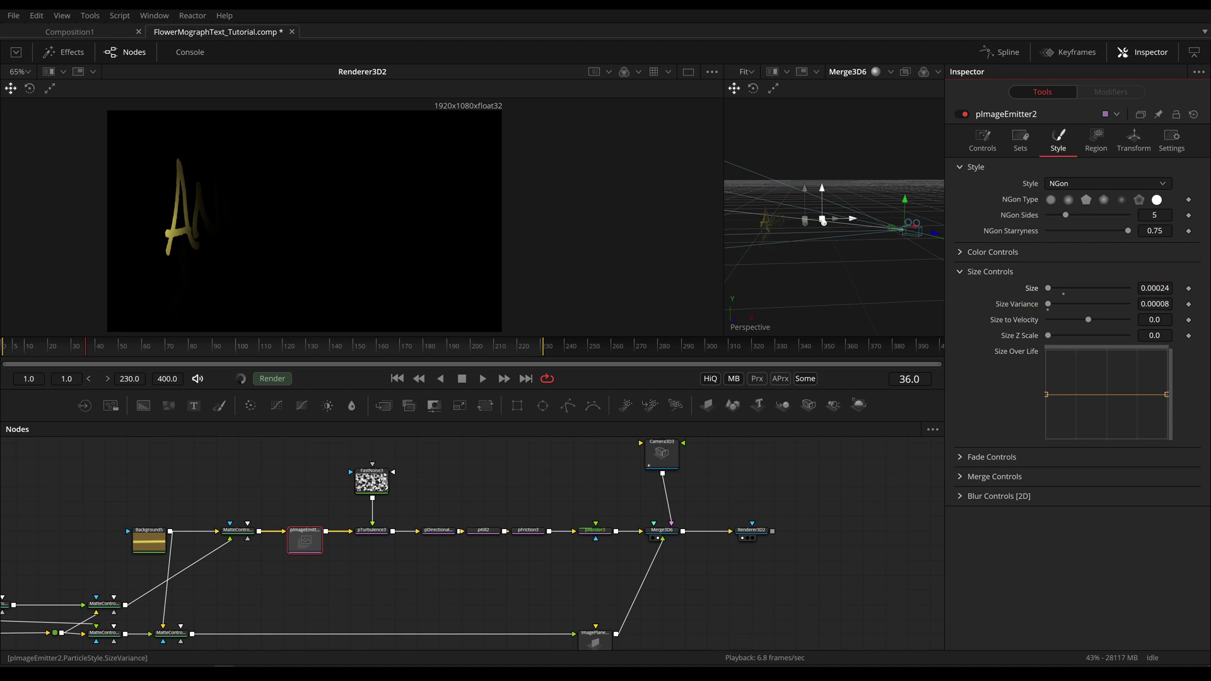
{"action": "key", "text": "space"}
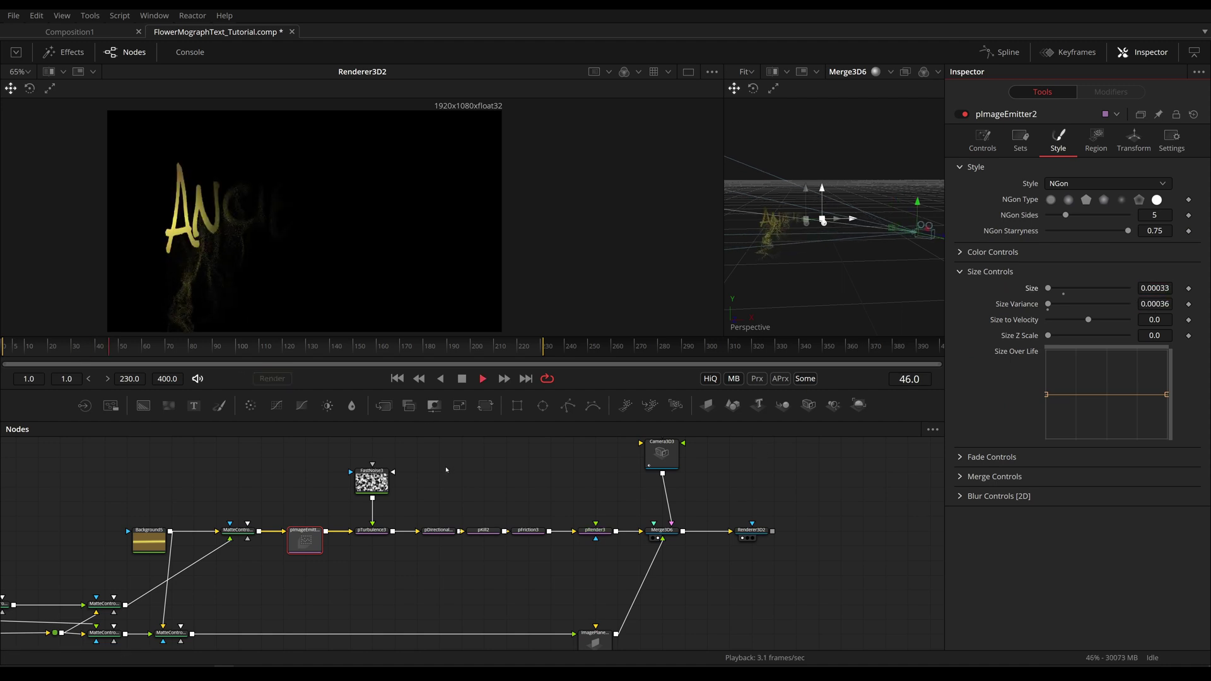
{"action": "left_click", "coordinate": [397, 378]}
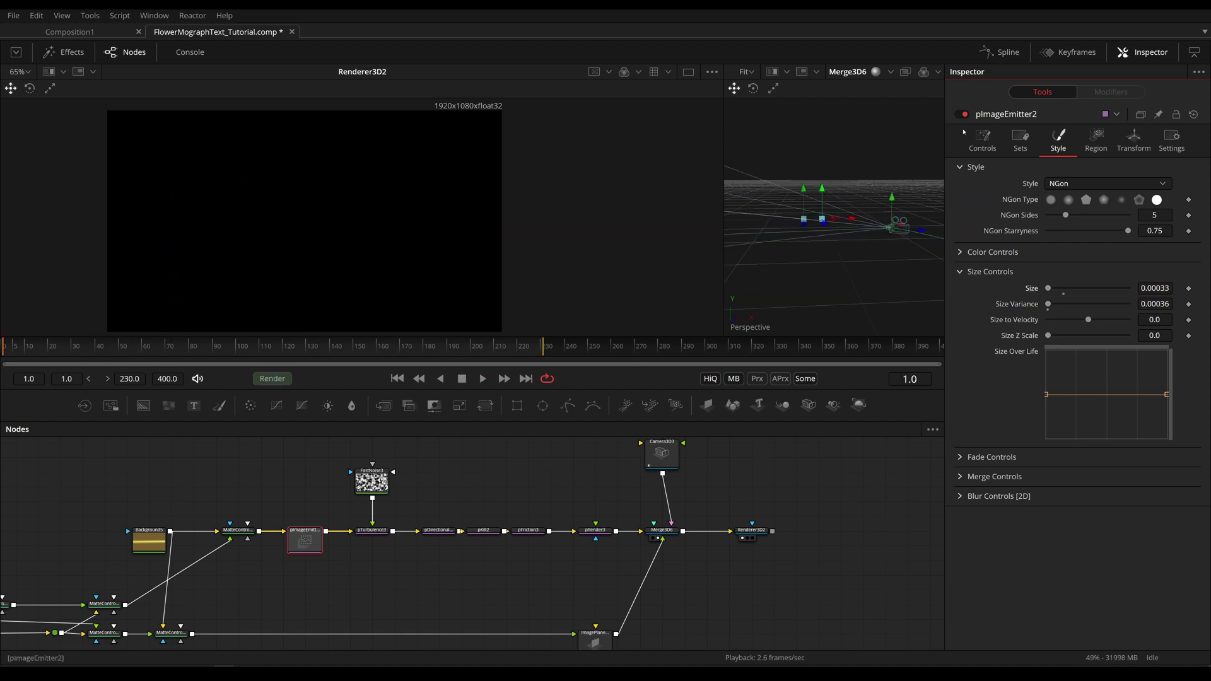
{"action": "left_click", "coordinate": [982, 140]}
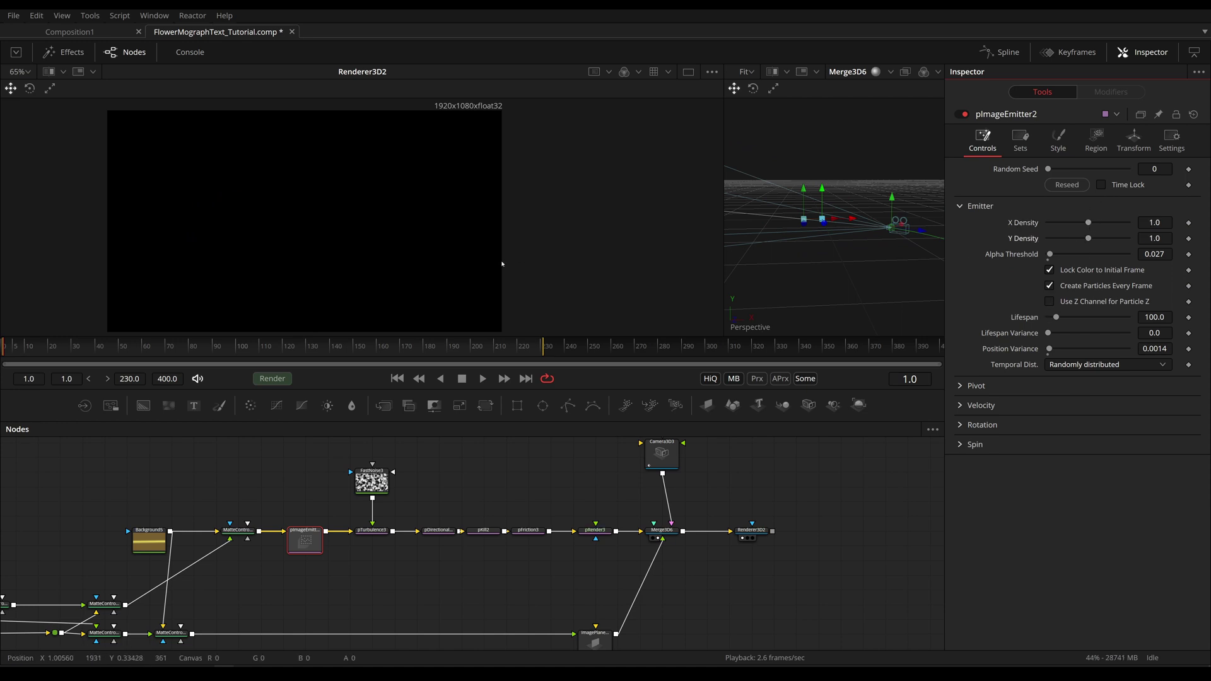
{"action": "key", "text": "space"}
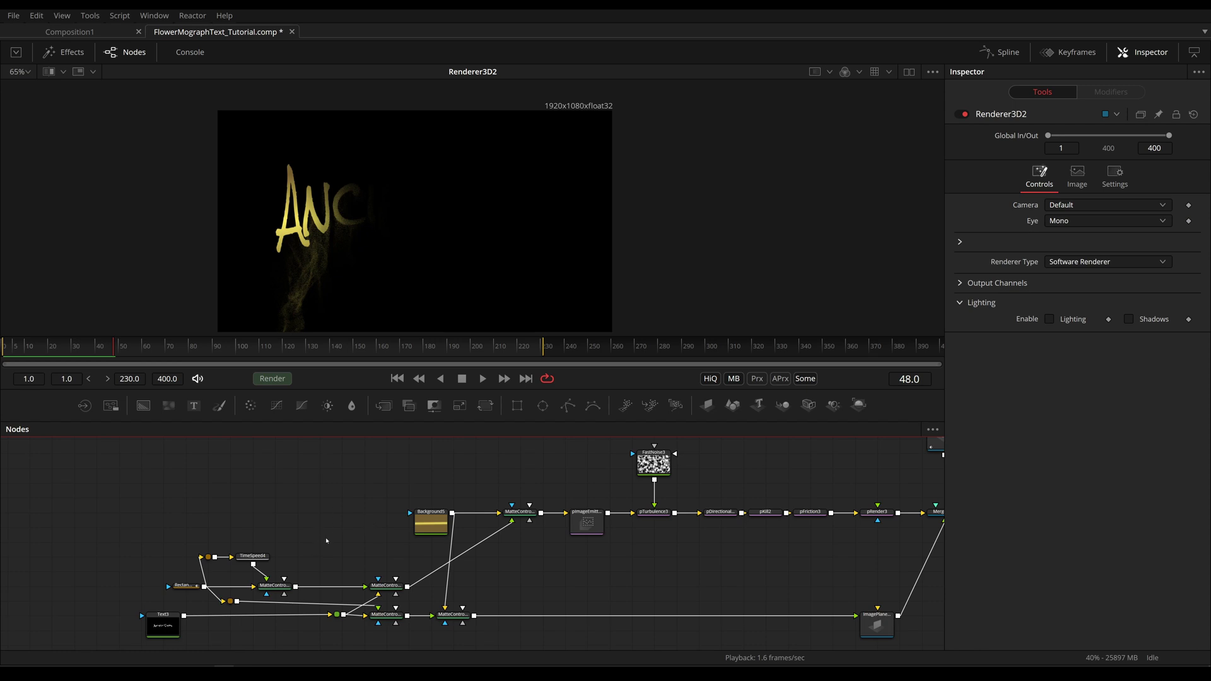
Insert a Time Speed node between MatteControl4 and pImageEmitter2 and lower its Delay below zero.
{"action": "key", "text": "shift+space"}
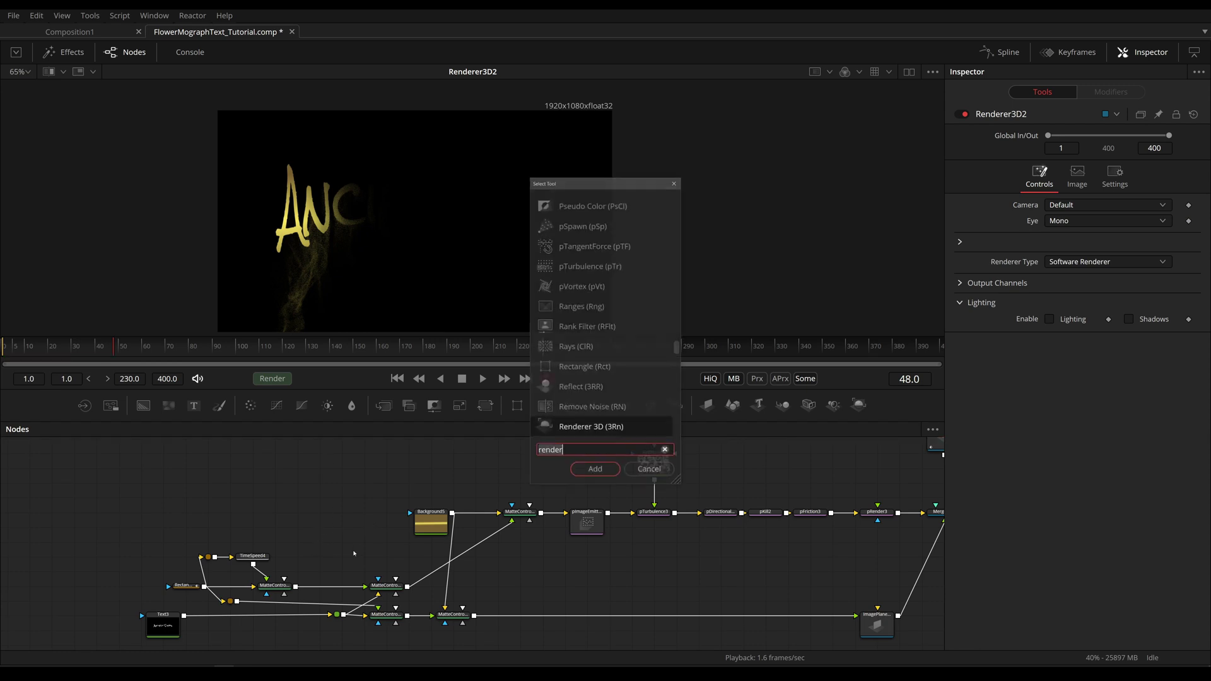
{"action": "type", "text": "time"}
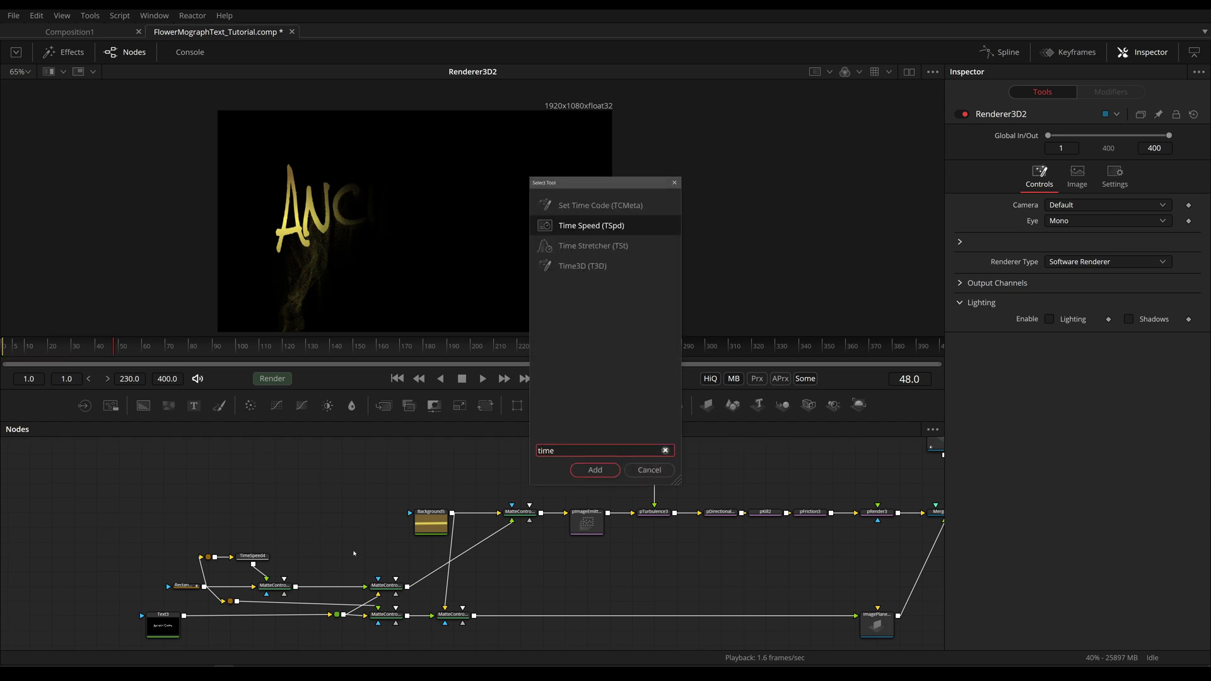
{"action": "key", "text": "Return"}
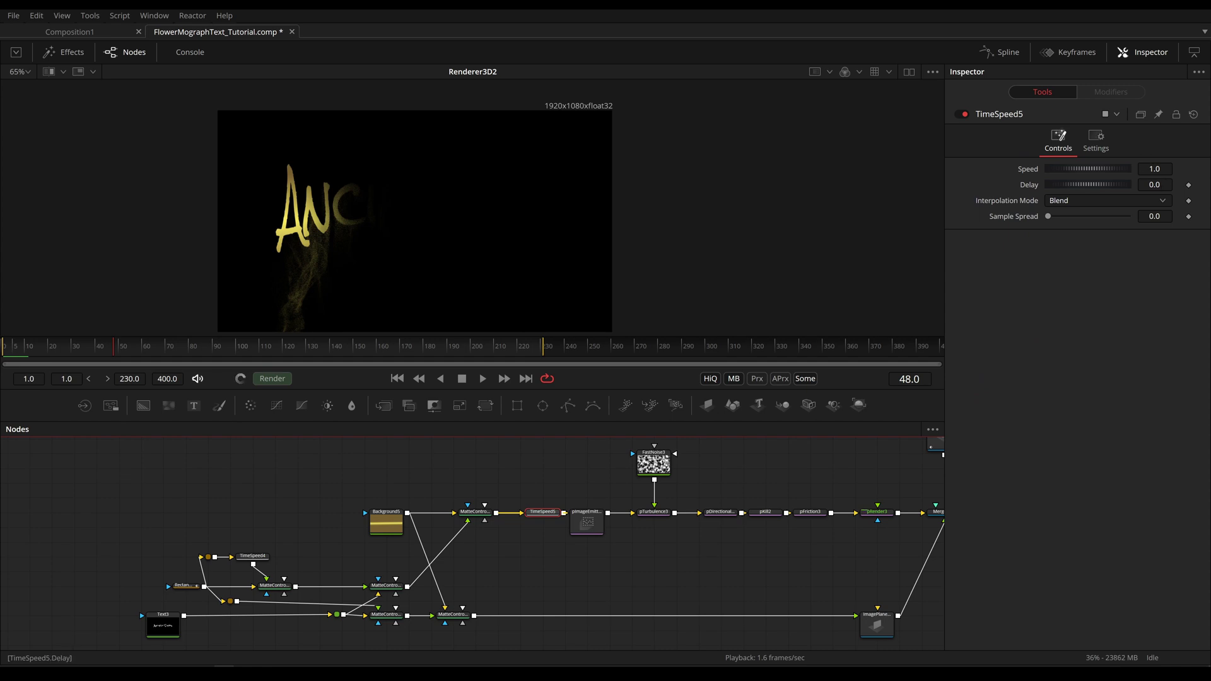
{"action": "left_click_drag", "start_coordinate": [1088, 185], "coordinate": [1080, 185]}
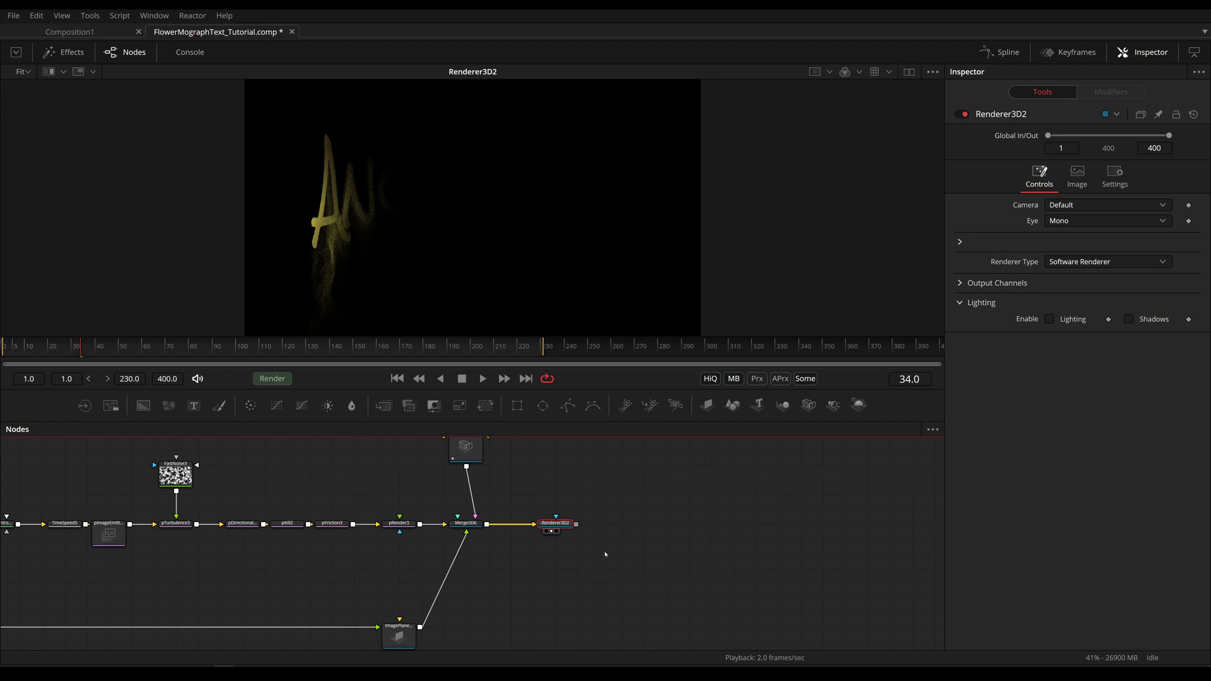
Add a Vector Motion Blur node after Renderer3D2.
{"action": "key", "text": "shift+space"}
{"action": "type", "text": "vec"}
{"action": "key", "text": "Down"}
{"action": "key", "text": "Return"}
{"action": "left_click_drag", "start_coordinate": [613, 535], "coordinate": [631, 530]}
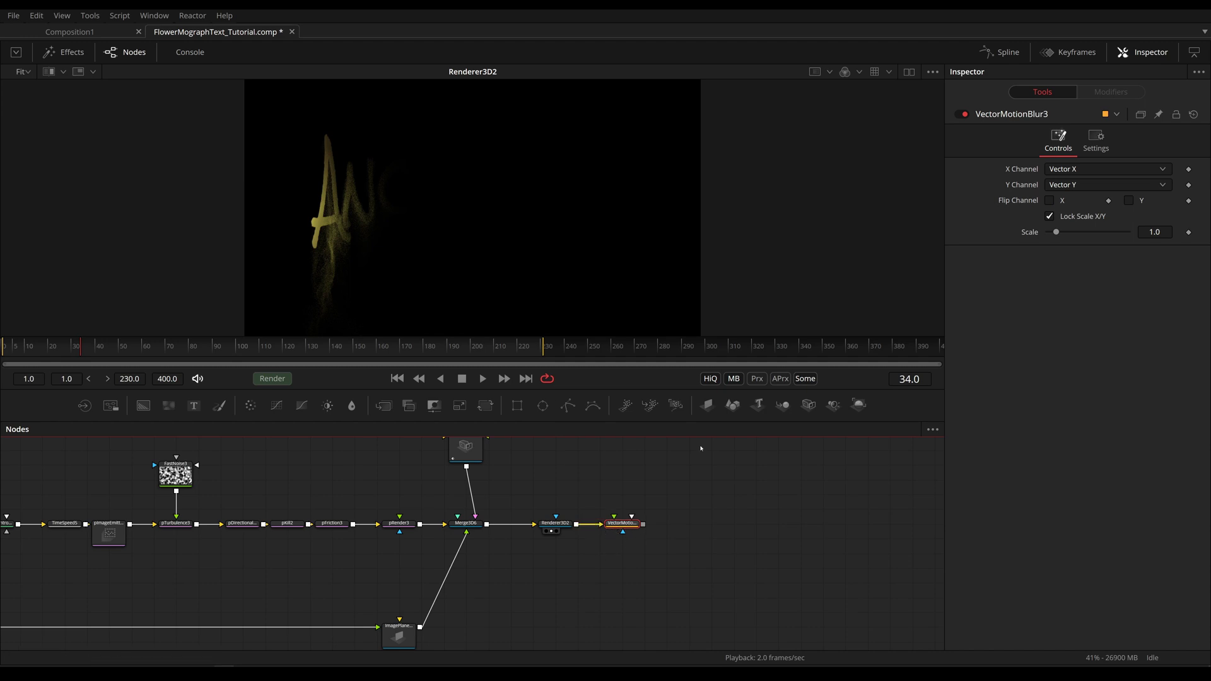
Enable Renderer3D2's Vector output channel, then view the Vector Motion Blur result with its Scale set to 0.16.
{"action": "left_click", "coordinate": [554, 524]}
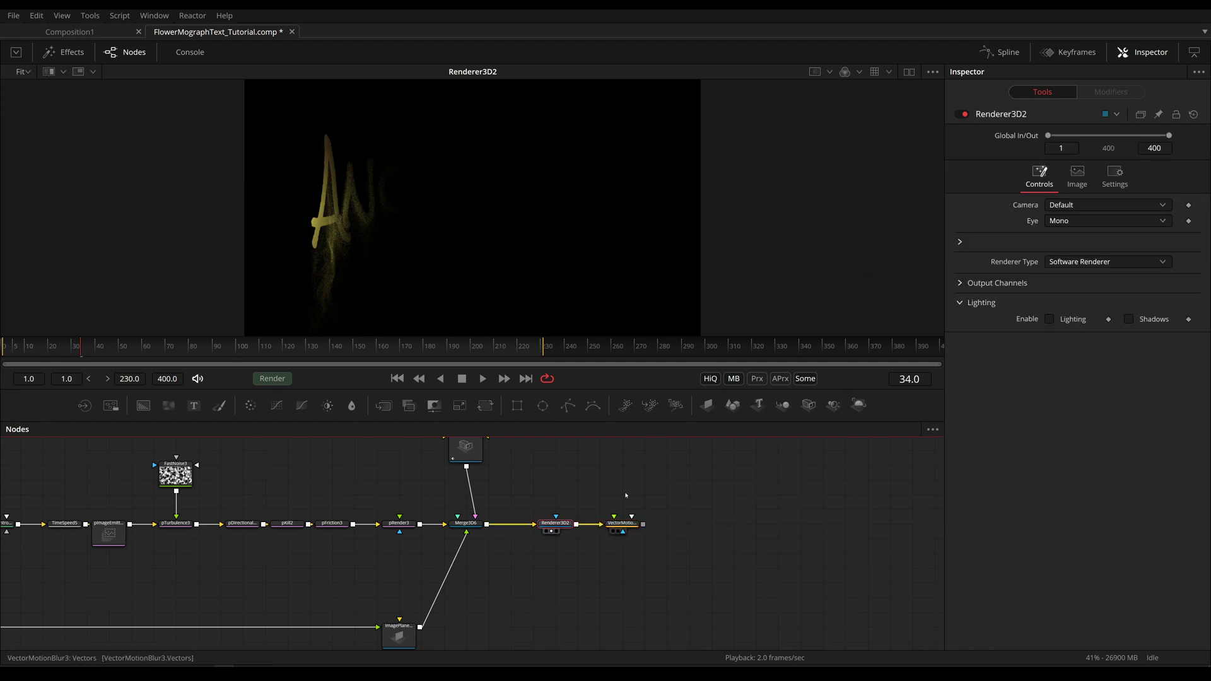
{"action": "left_click", "coordinate": [975, 281]}
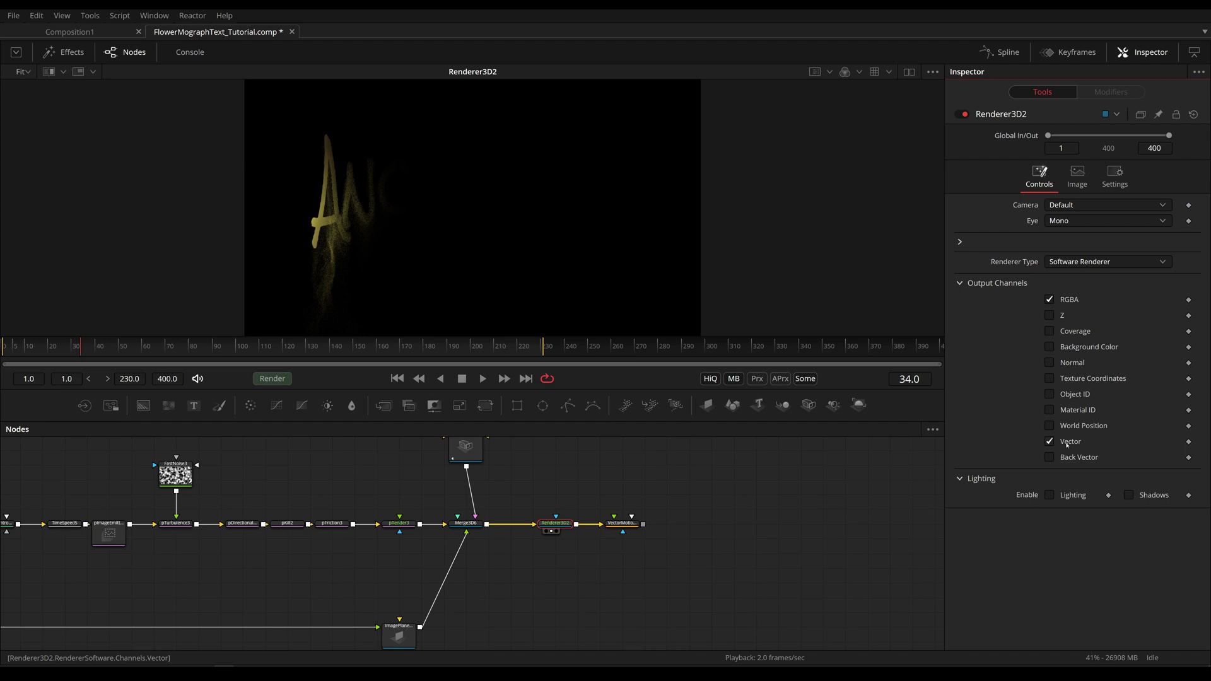
{"action": "left_click", "coordinate": [621, 523]}
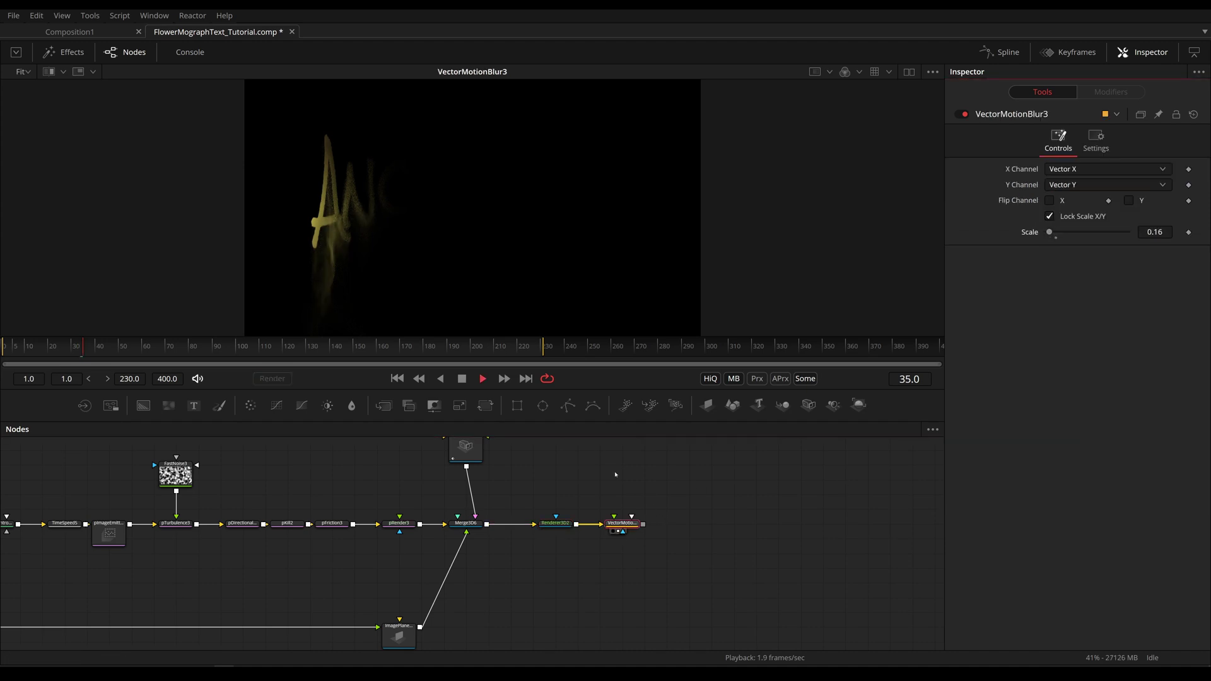